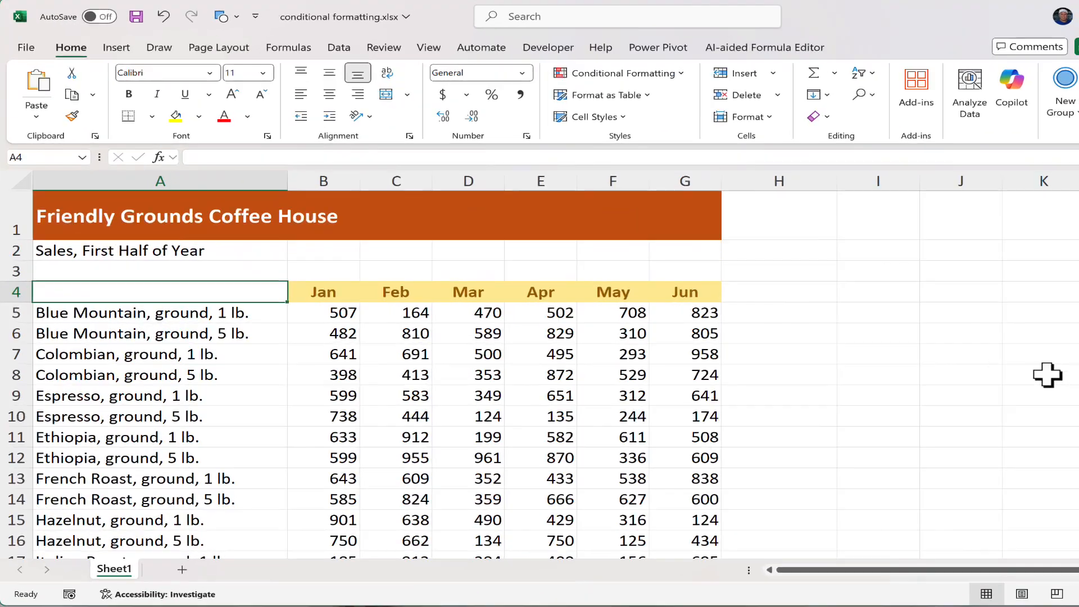
{"action": "scroll", "coordinate": [806, 367], "scroll_direction": "down", "scroll_amount": 2}
{"action": "scroll", "coordinate": [1048, 375], "scroll_direction": "down", "scroll_amount": 5}
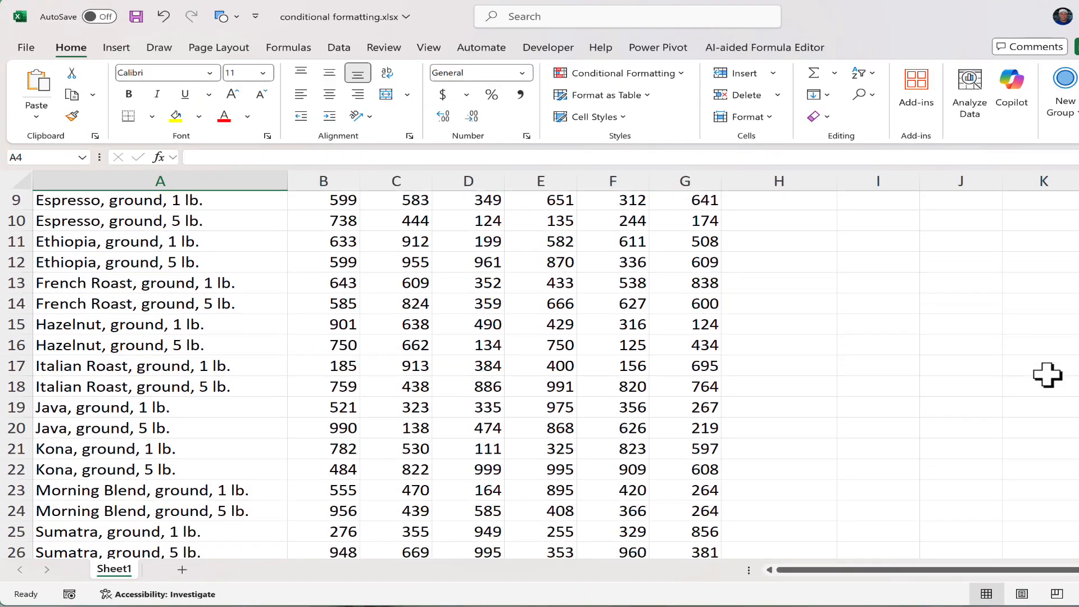
{"action": "scroll", "coordinate": [1047, 375], "scroll_direction": "up", "scroll_amount": 6}
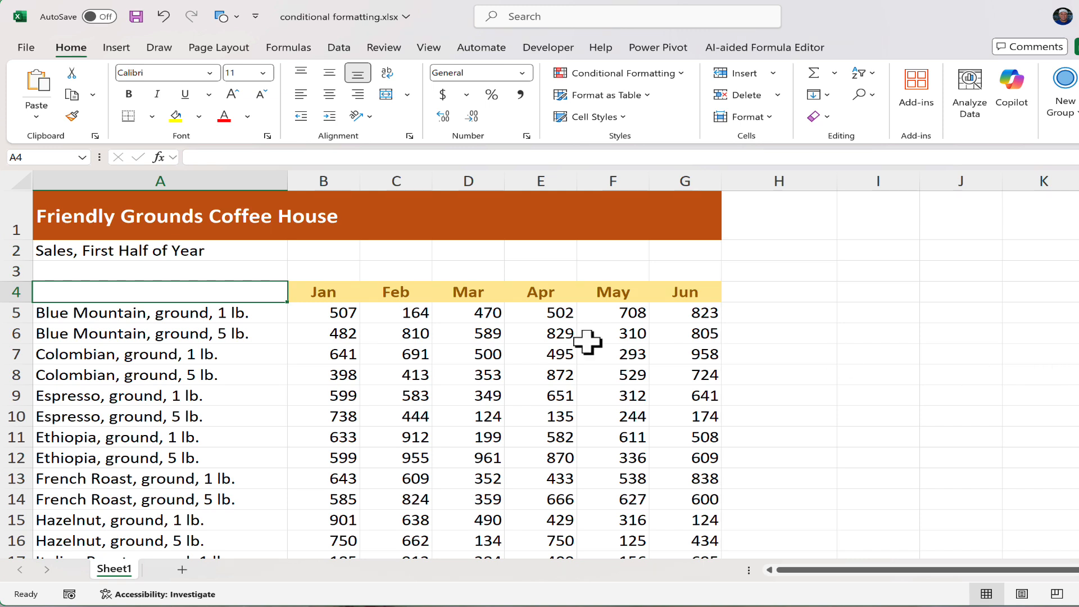
Select the monthly sales figures in B5:G30 and name the range data
{"action": "left_click", "coordinate": [339, 313]}
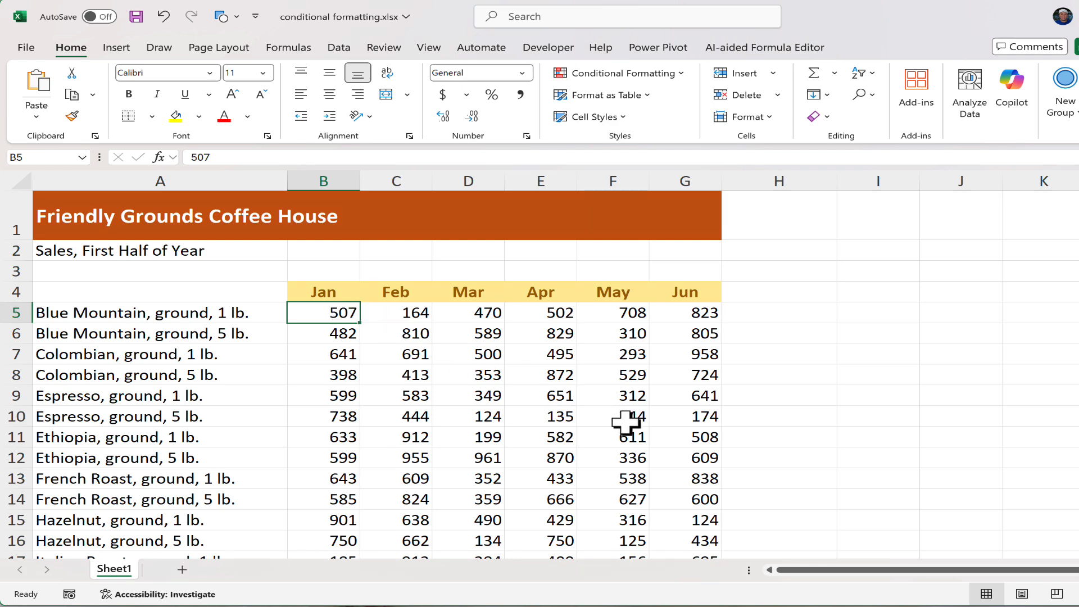
{"action": "scroll", "coordinate": [625, 422], "scroll_direction": "down", "scroll_amount": 5}
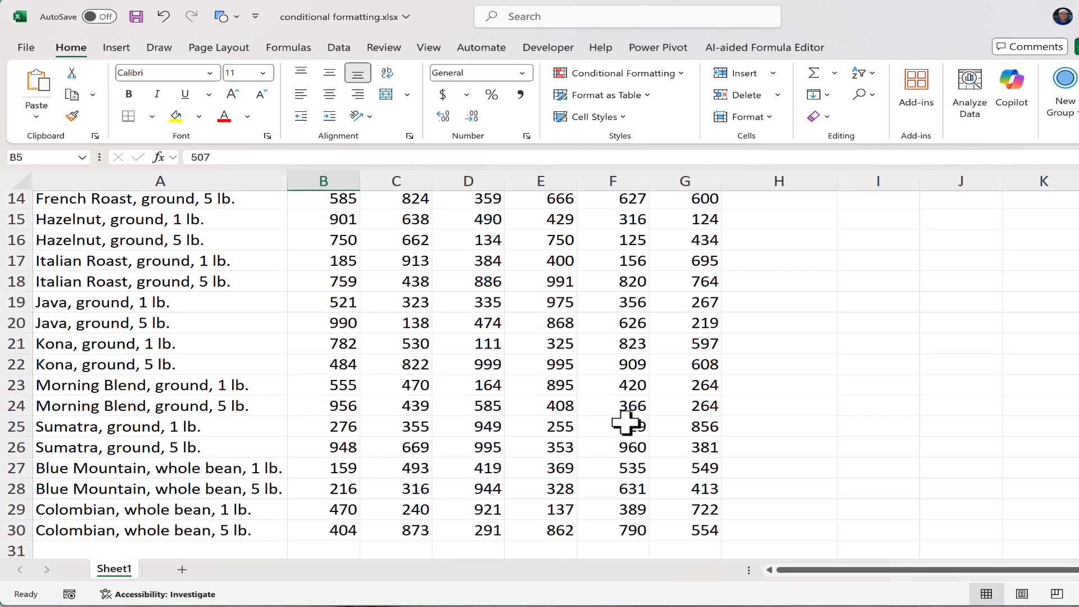
{"action": "scroll", "coordinate": [626, 422], "scroll_direction": "down", "scroll_amount": 1}
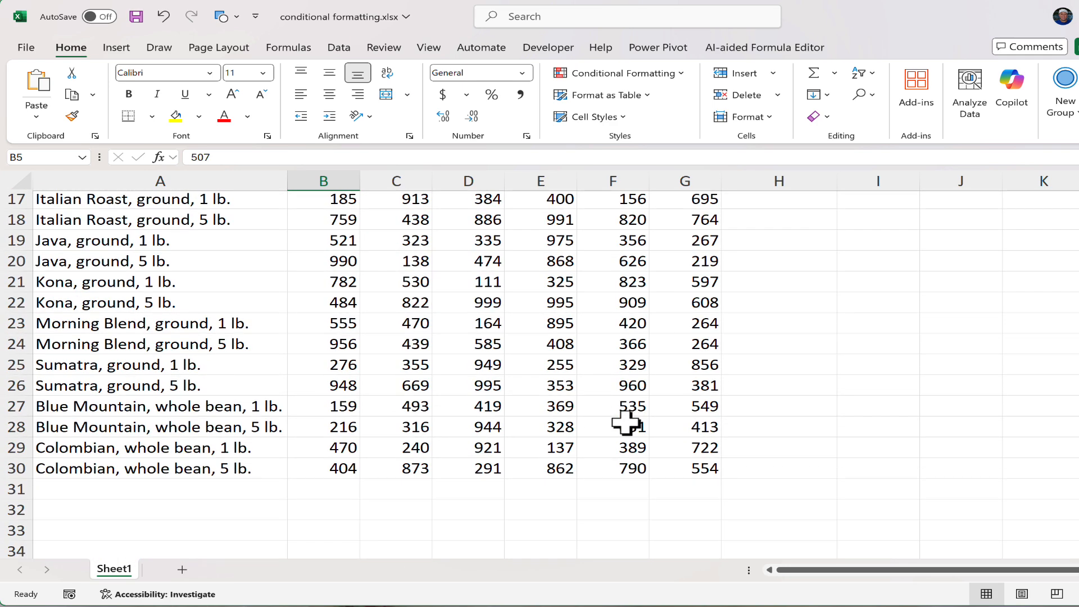
{"action": "left_click", "coordinate": [699, 468], "text": "shift"}
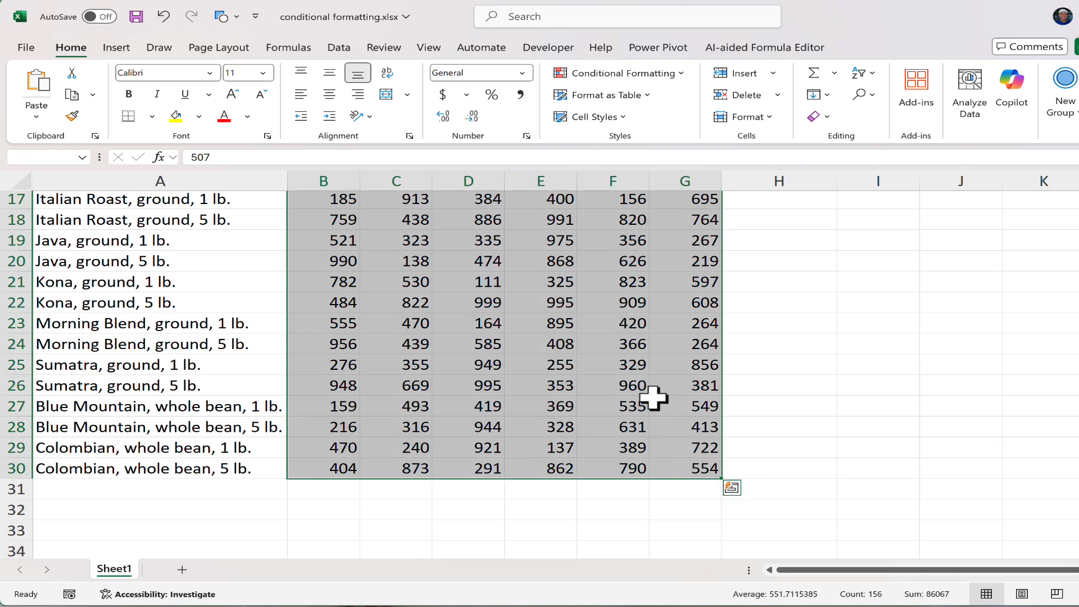
{"action": "scroll", "coordinate": [655, 400], "scroll_direction": "up", "scroll_amount": 5}
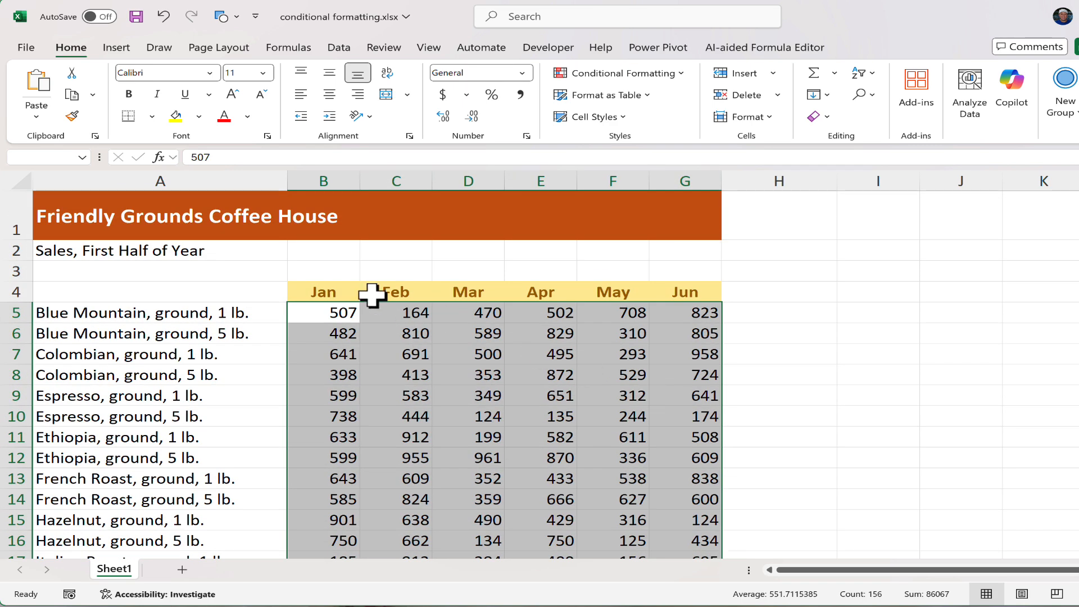
{"action": "left_click", "coordinate": [48, 157]}
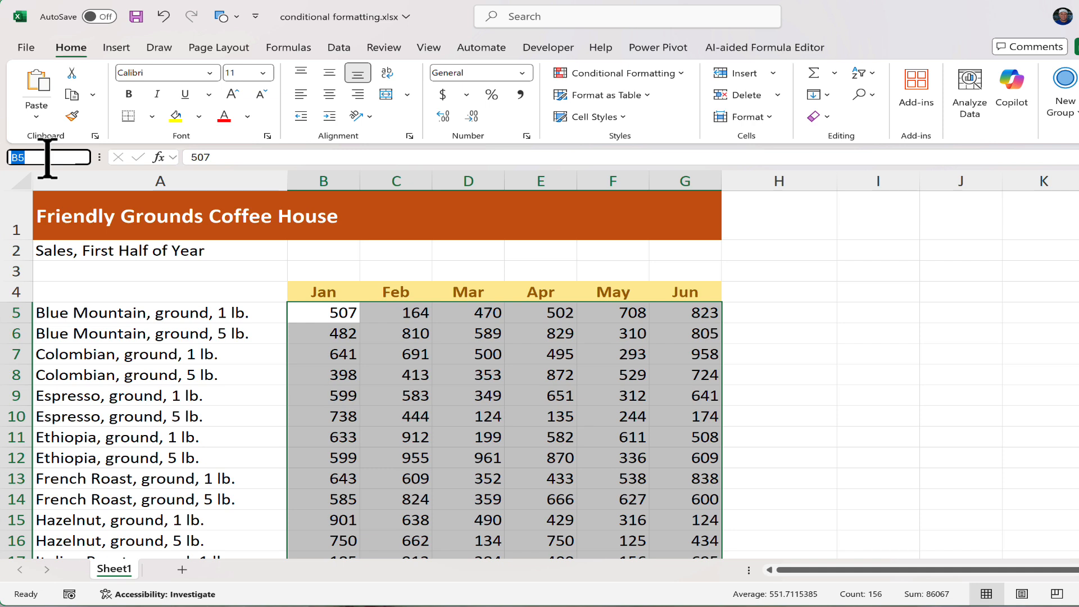
{"action": "type", "text": "data"}
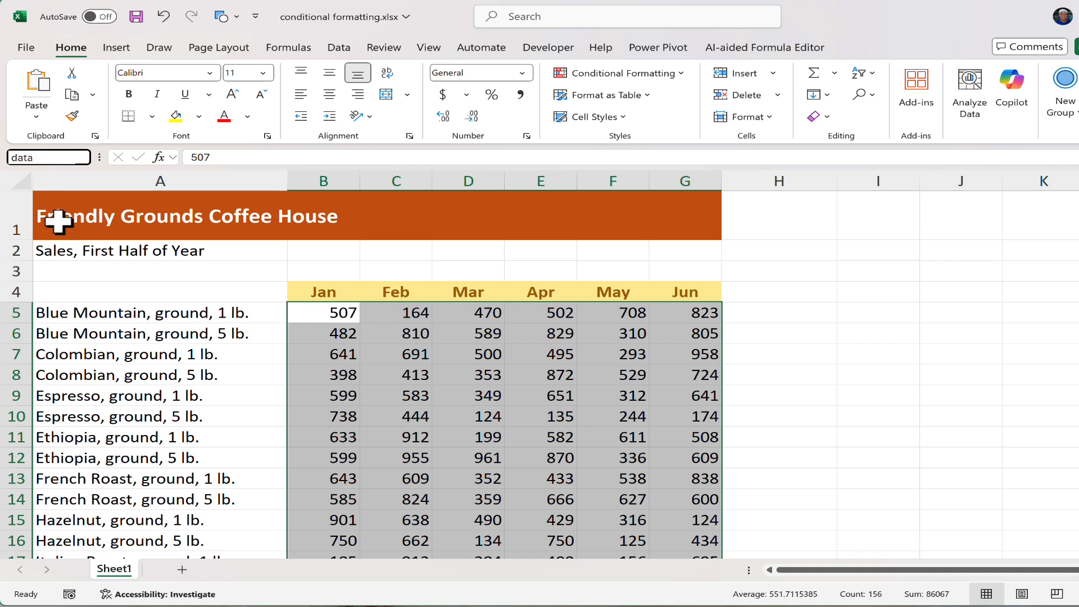
{"action": "key", "text": "Return"}
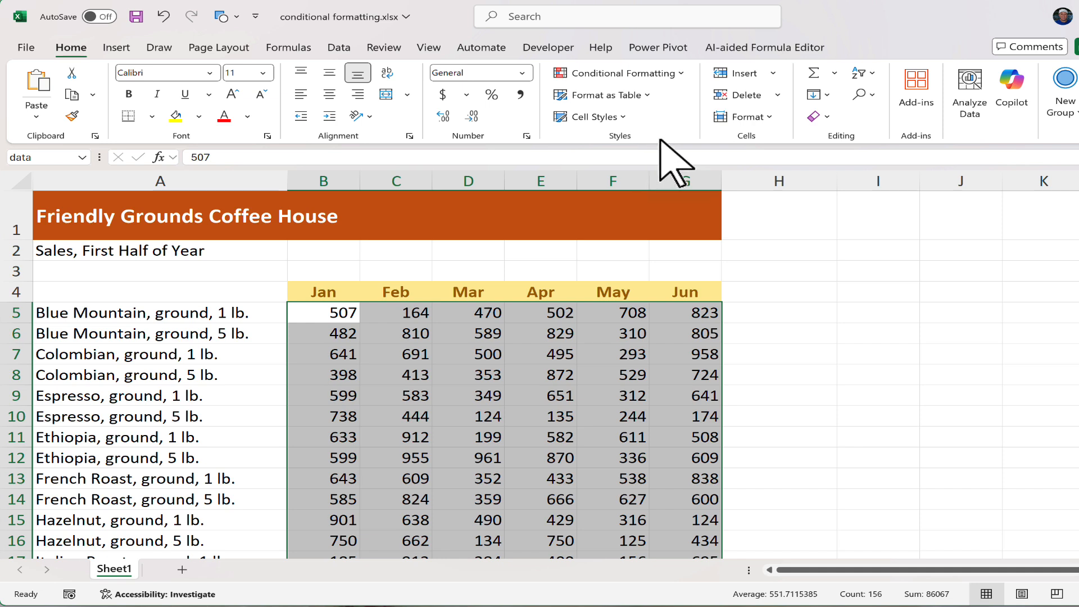
Add a Greater Than conditional formatting rule to the data range, giving values above 800 a Green Fill with Dark Green Text
{"action": "left_click", "coordinate": [679, 72]}
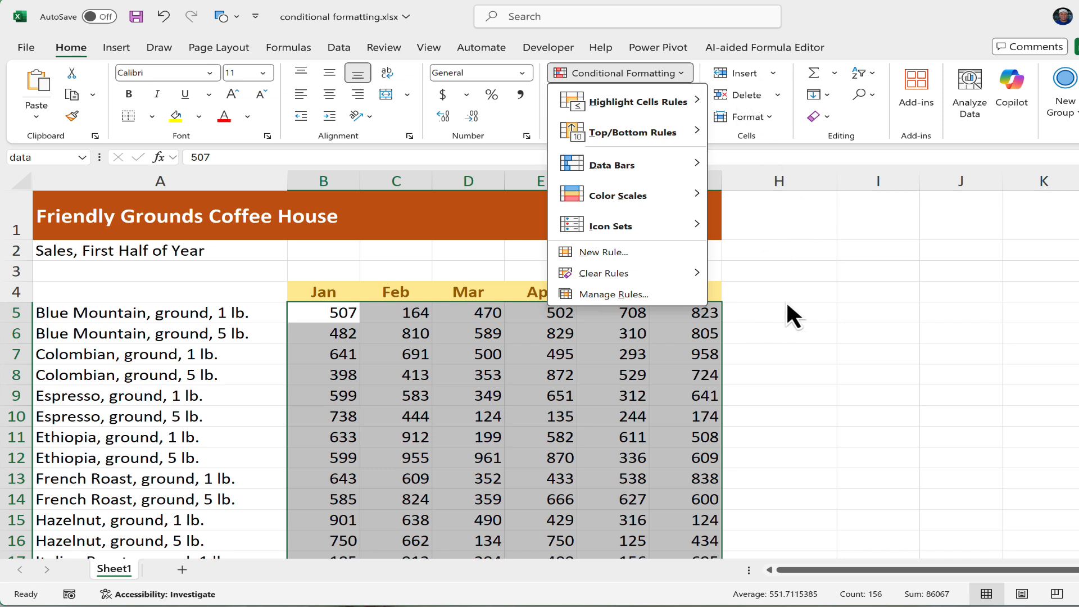
{"action": "mouse_move", "coordinate": [670, 162]}
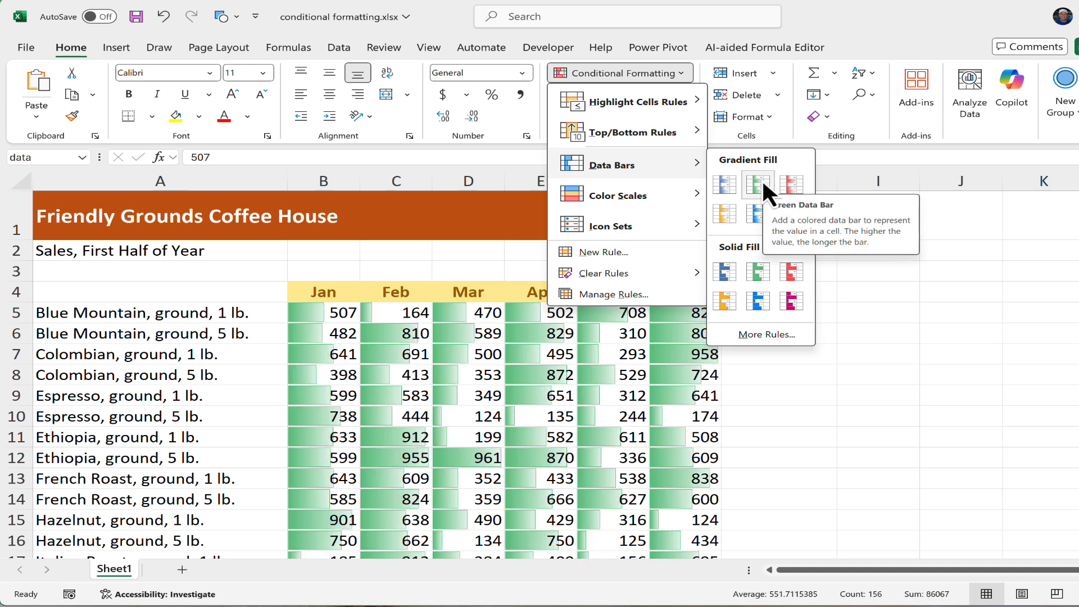
{"action": "mouse_move", "coordinate": [662, 194]}
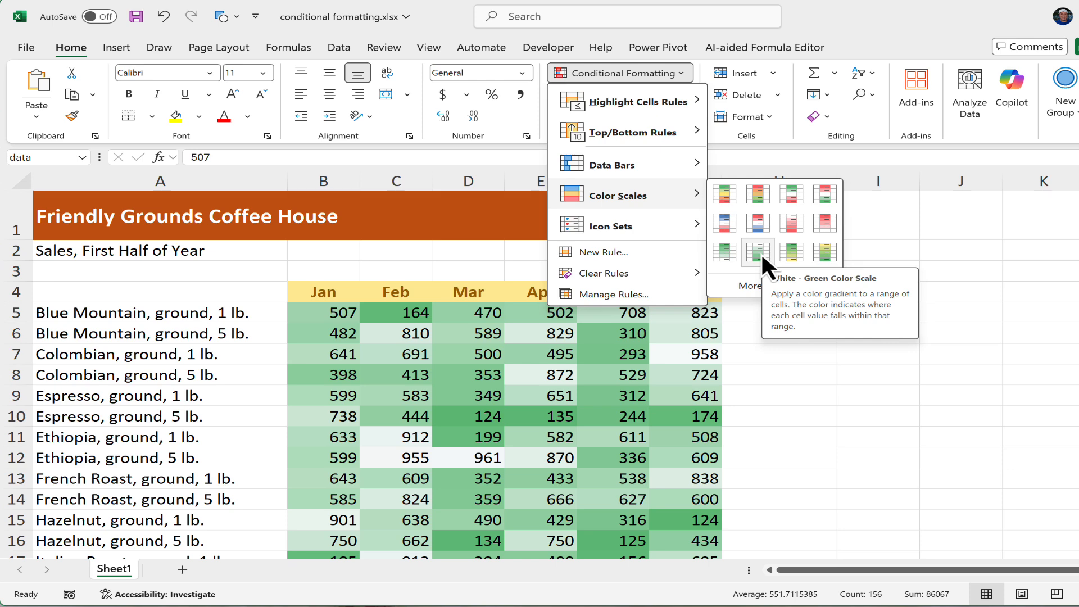
{"action": "mouse_move", "coordinate": [672, 224]}
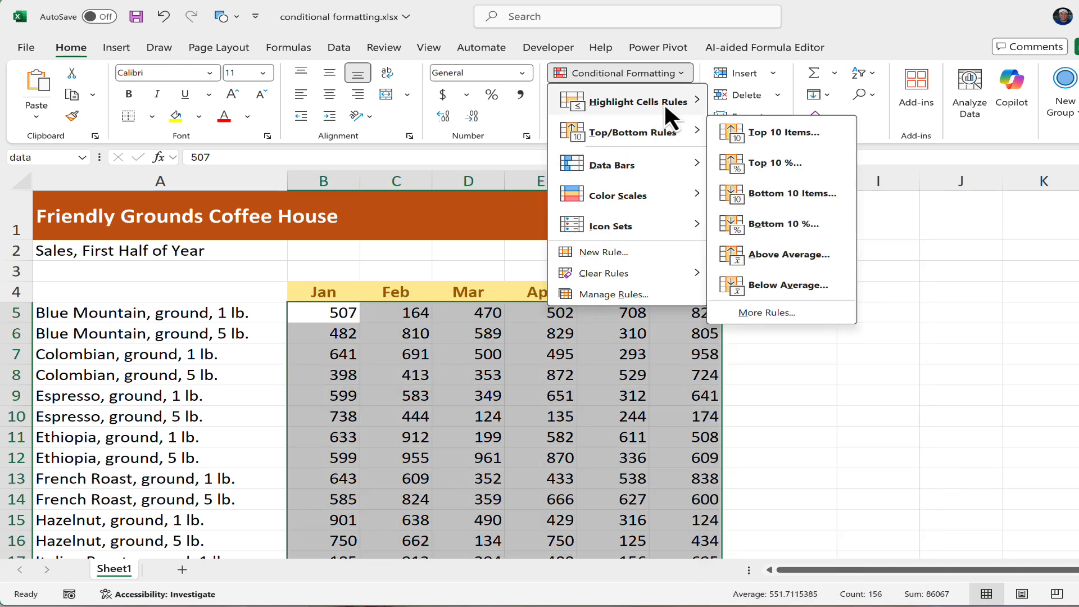
{"action": "mouse_move", "coordinate": [666, 101]}
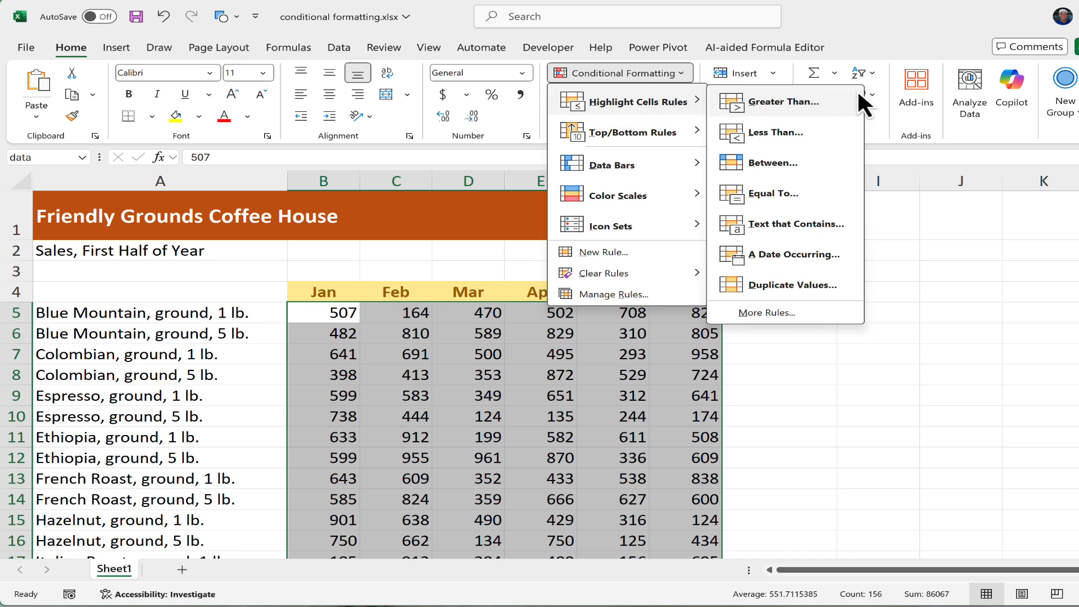
{"action": "left_click", "coordinate": [821, 98]}
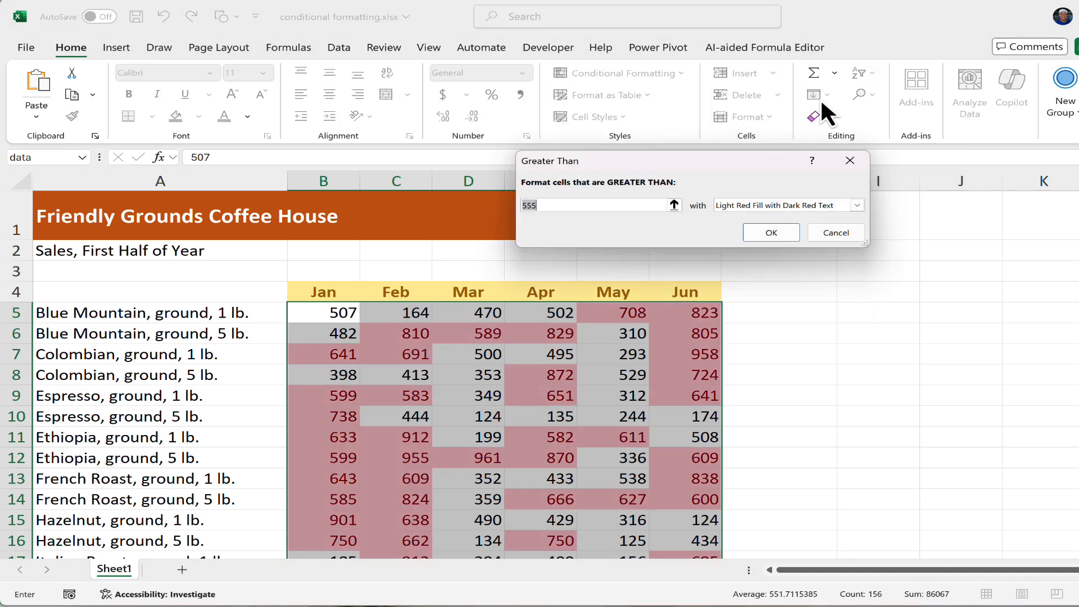
{"action": "type", "text": "800"}
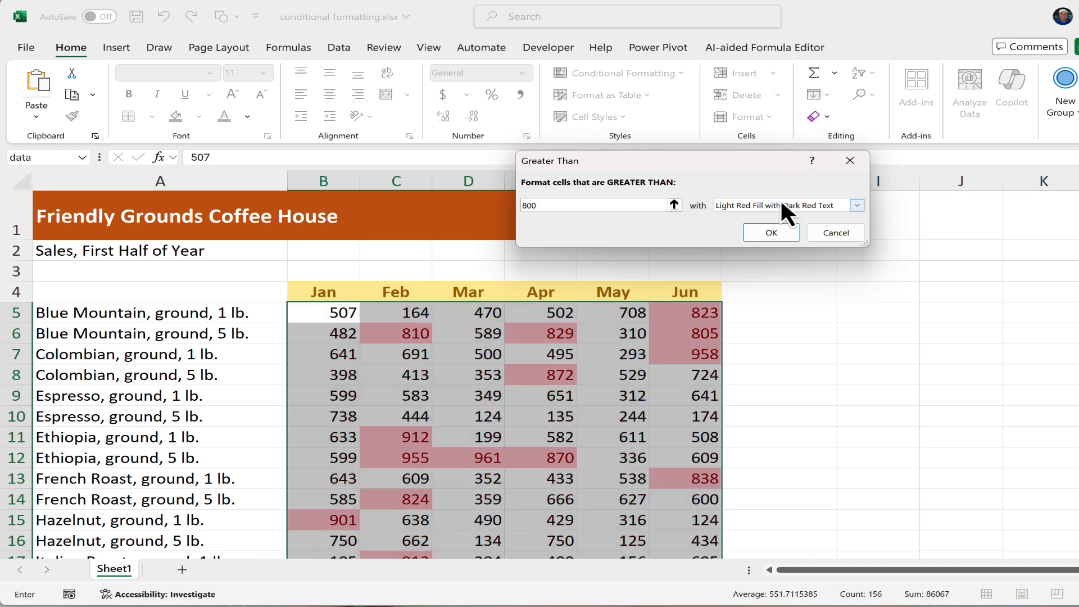
{"action": "left_click", "coordinate": [857, 205]}
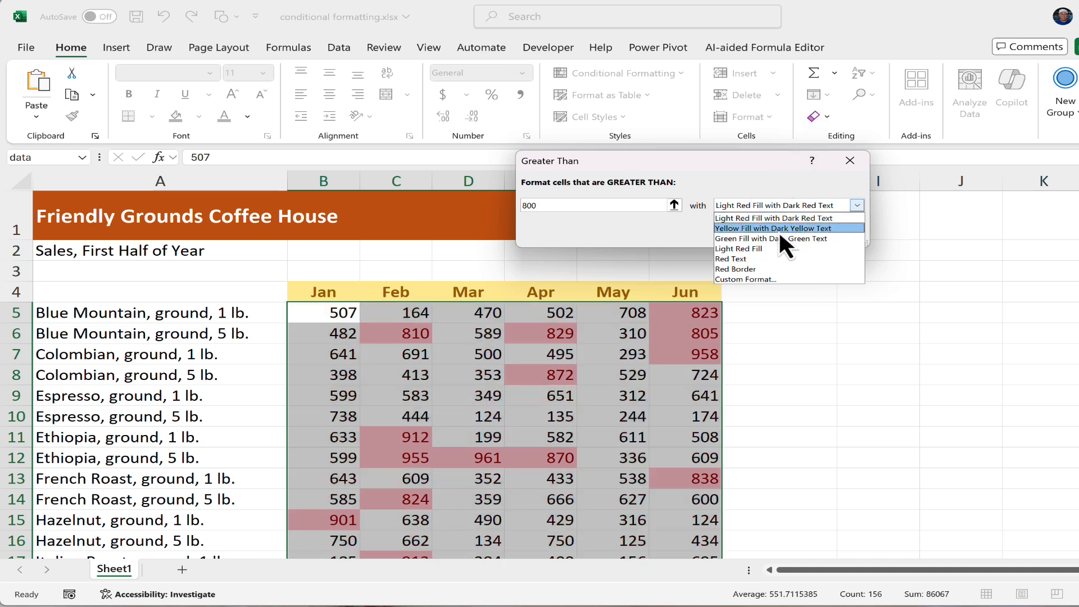
{"action": "left_click", "coordinate": [796, 238]}
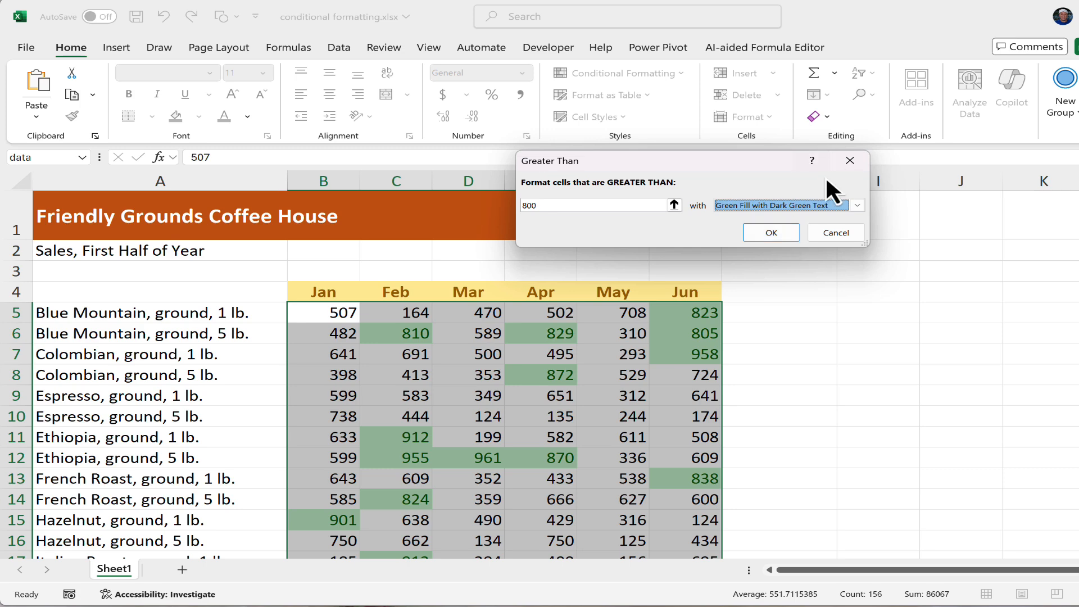
{"action": "left_click", "coordinate": [781, 229]}
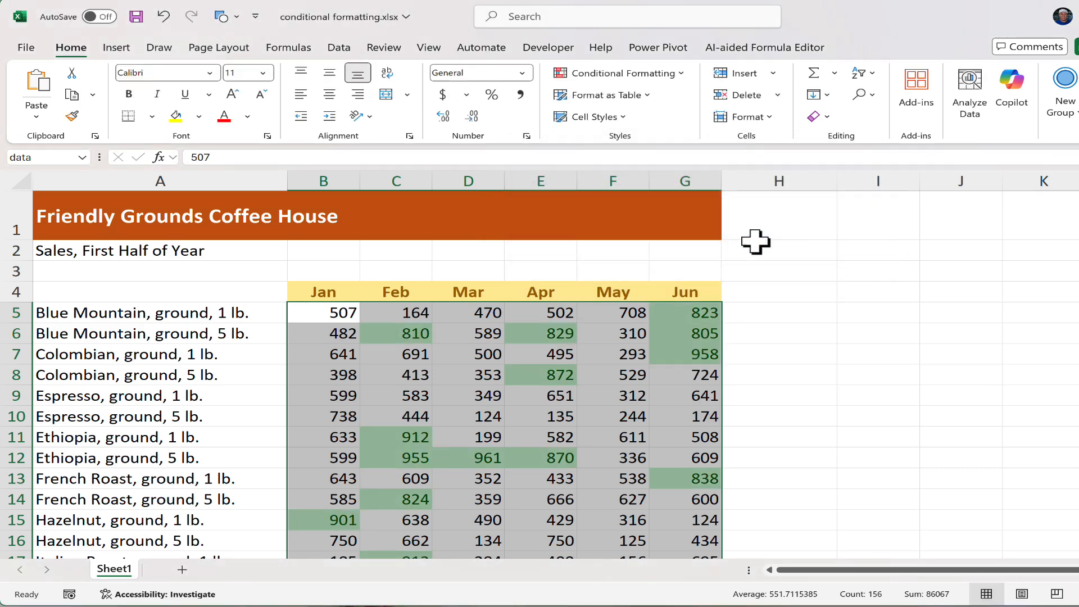
Deselect the range and look through all product rows to examine which sales figures are highlighted
{"action": "left_click", "coordinate": [645, 397]}
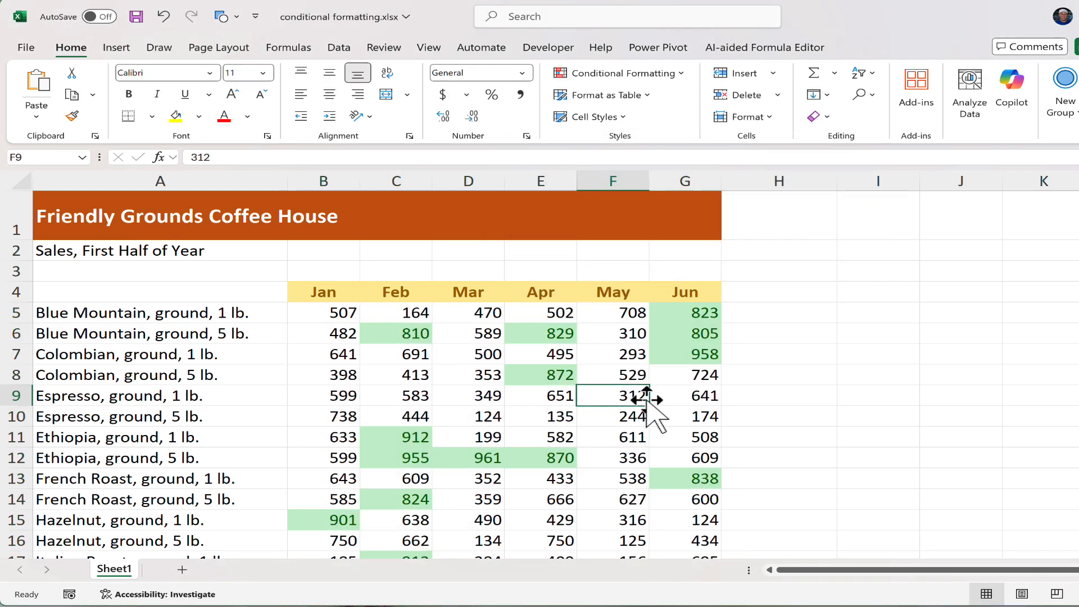
{"action": "scroll", "coordinate": [961, 466], "scroll_direction": "down", "scroll_amount": 1}
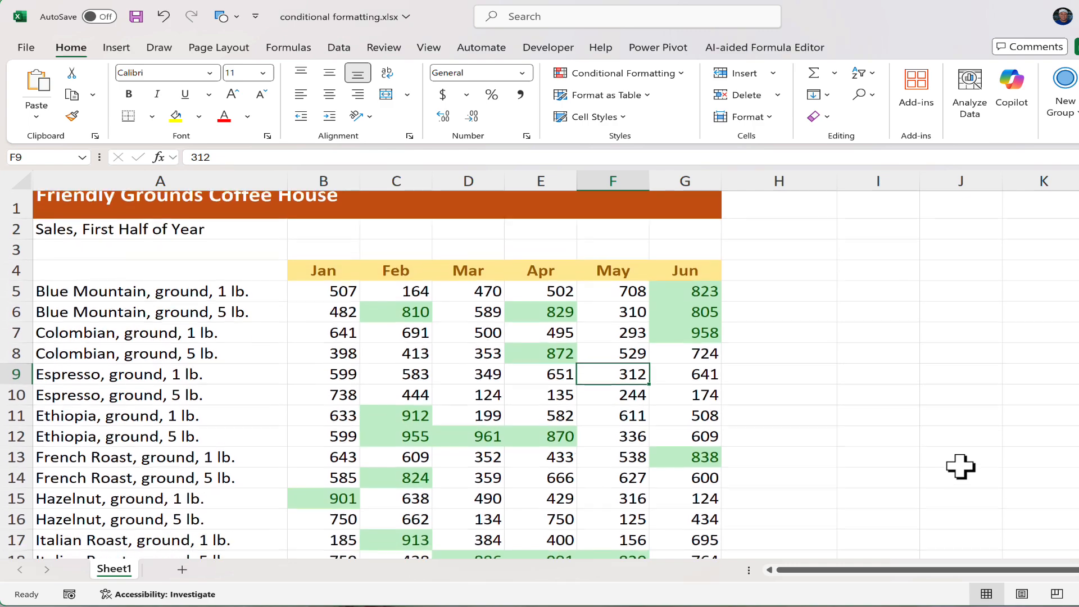
{"action": "scroll", "coordinate": [961, 466], "scroll_direction": "down", "scroll_amount": 4}
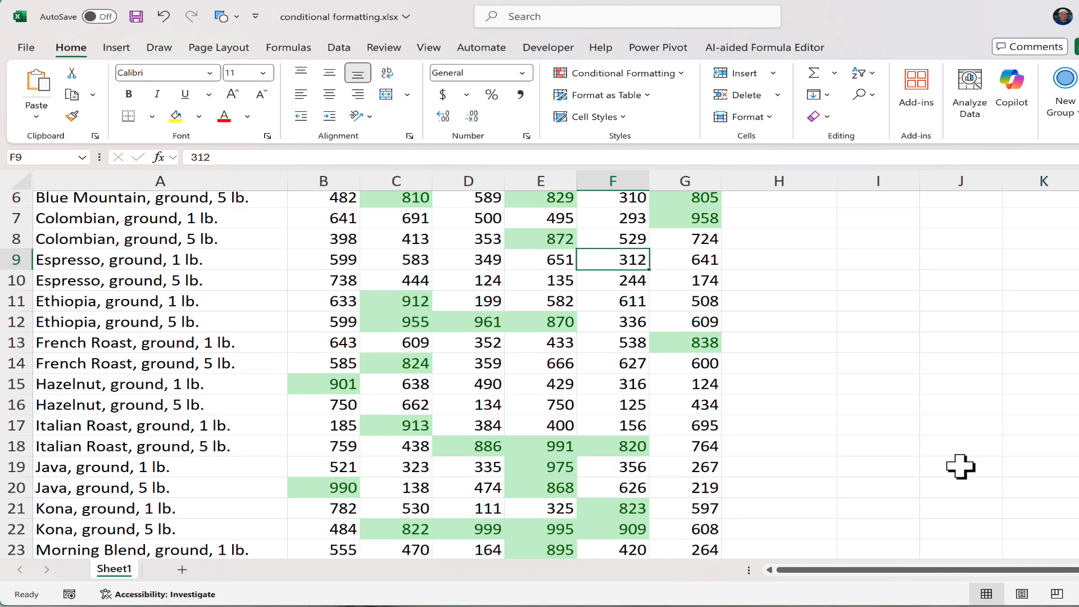
{"action": "scroll", "coordinate": [961, 466], "scroll_direction": "down", "scroll_amount": 6}
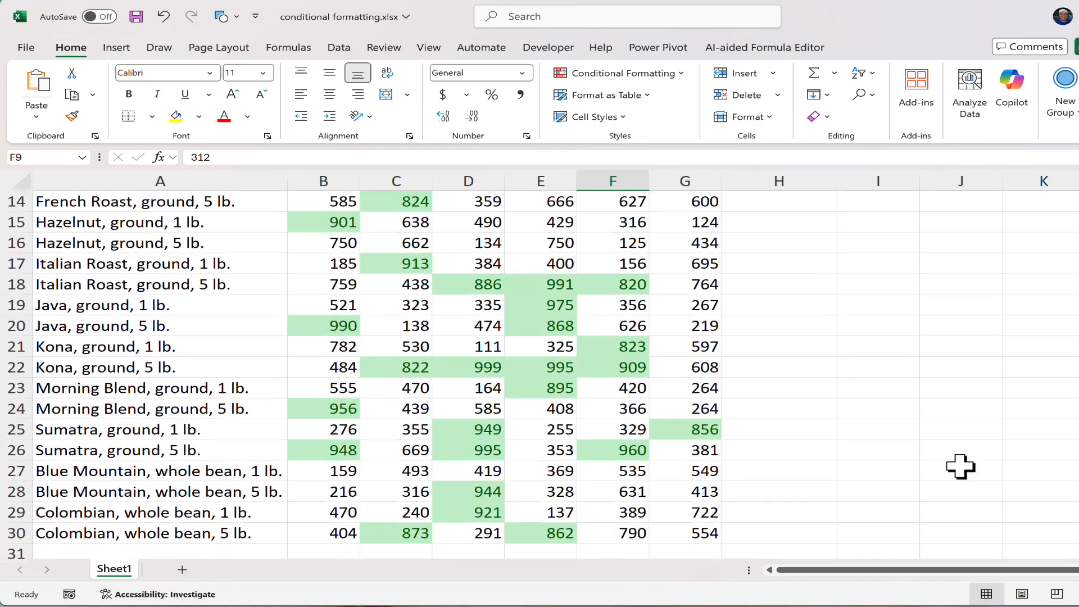
{"action": "scroll", "coordinate": [961, 467], "scroll_direction": "down", "scroll_amount": 1}
{"action": "scroll", "coordinate": [961, 466], "scroll_direction": "up", "scroll_amount": 3}
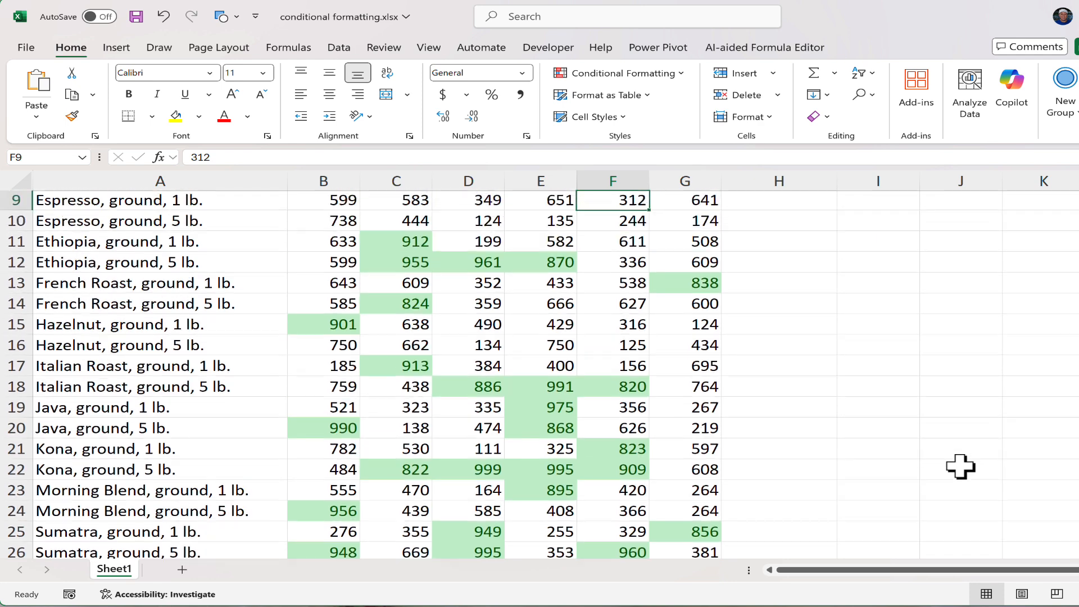
{"action": "scroll", "coordinate": [961, 467], "scroll_direction": "up", "scroll_amount": 3}
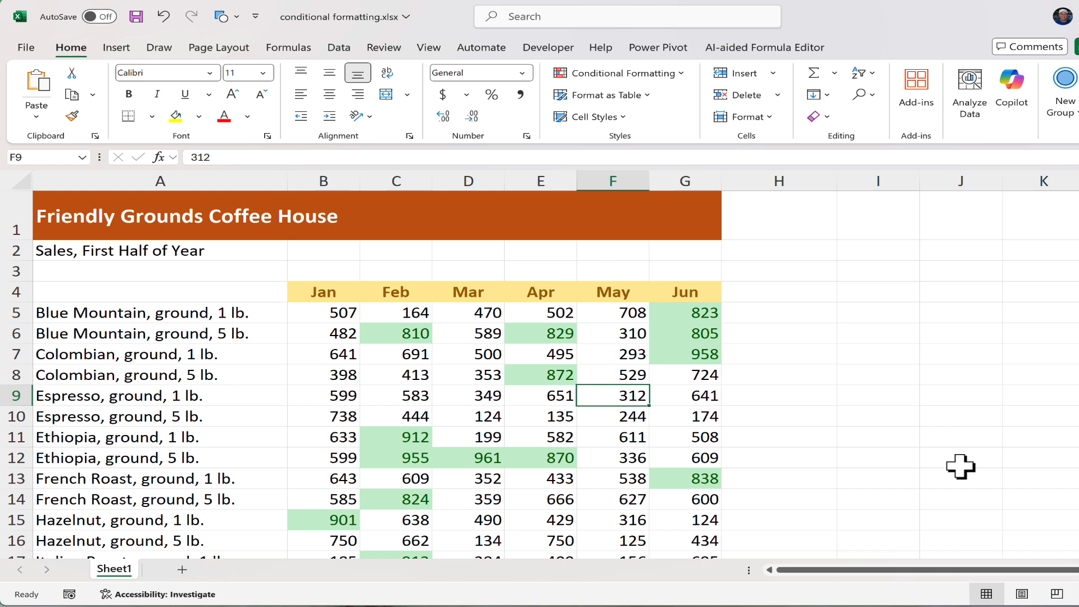
Select the named range data and clear the conditional formatting rules from the entire sheet
{"action": "left_click", "coordinate": [82, 157]}
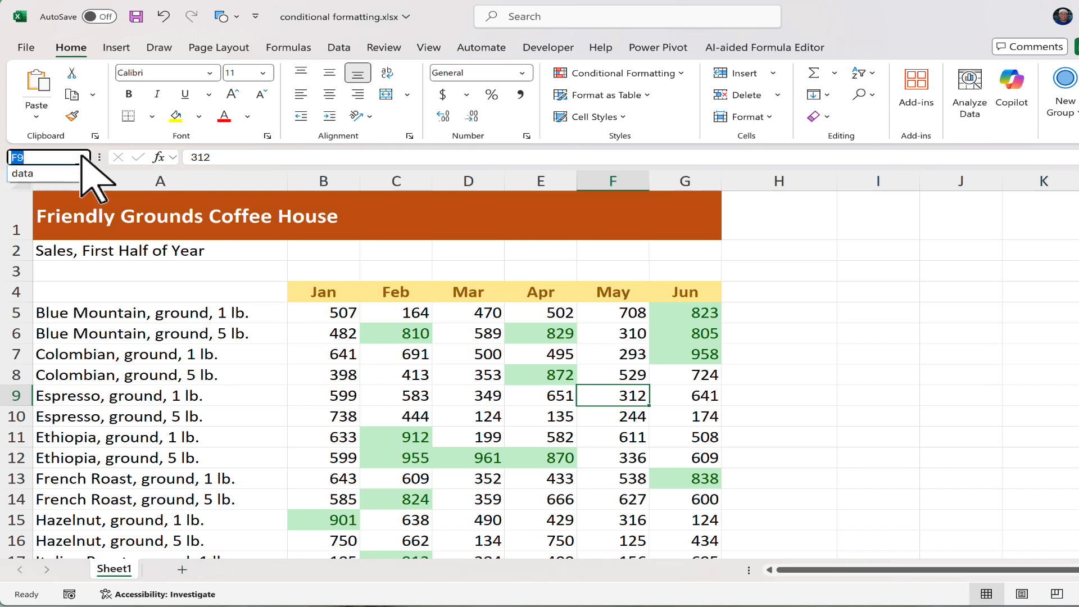
{"action": "left_click", "coordinate": [61, 173]}
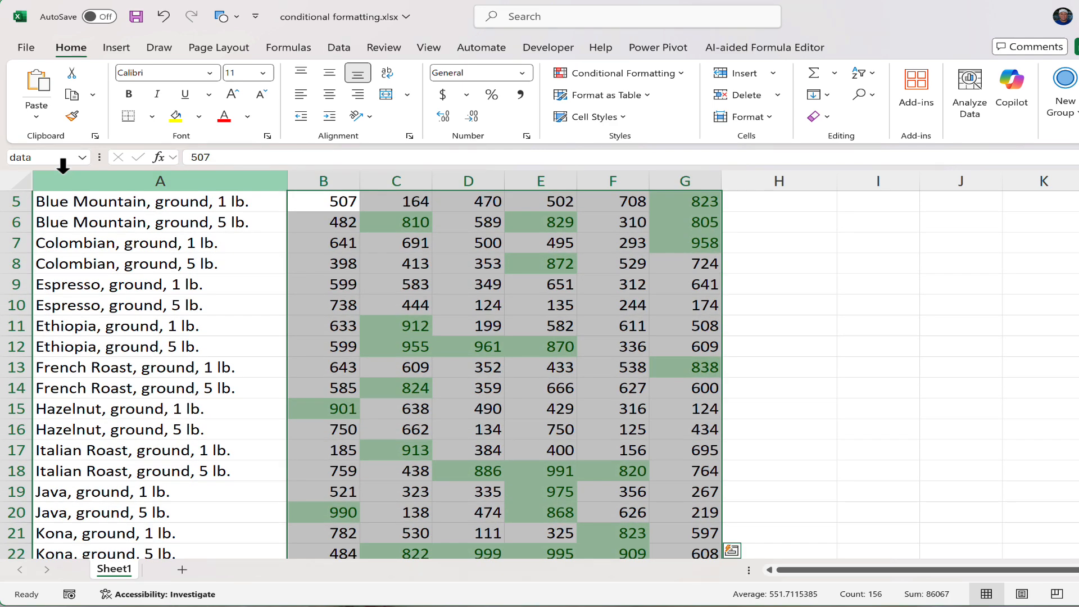
{"action": "left_click", "coordinate": [679, 71]}
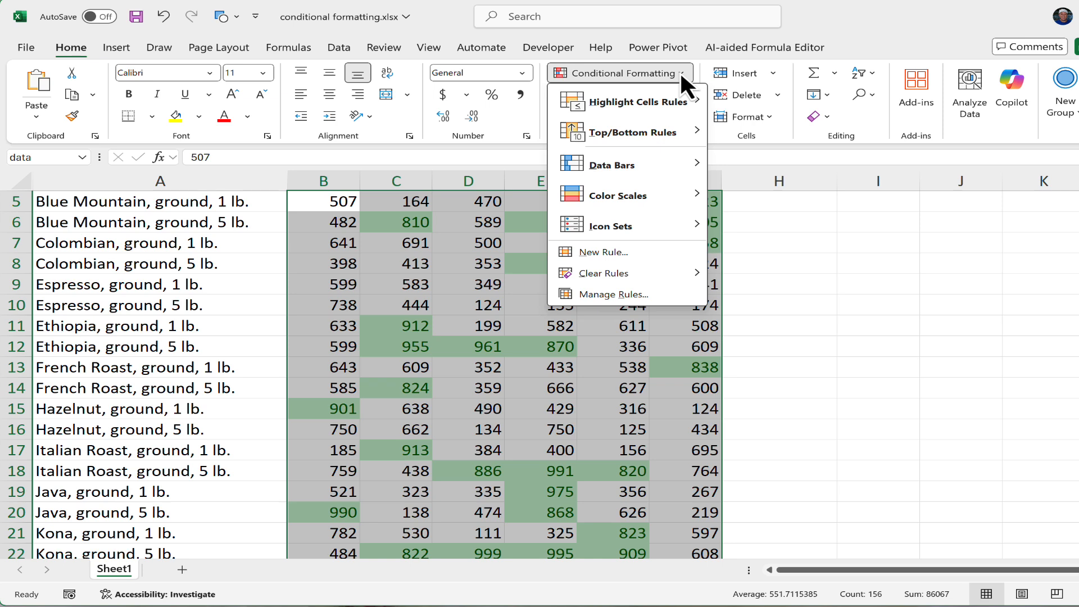
{"action": "mouse_move", "coordinate": [679, 274]}
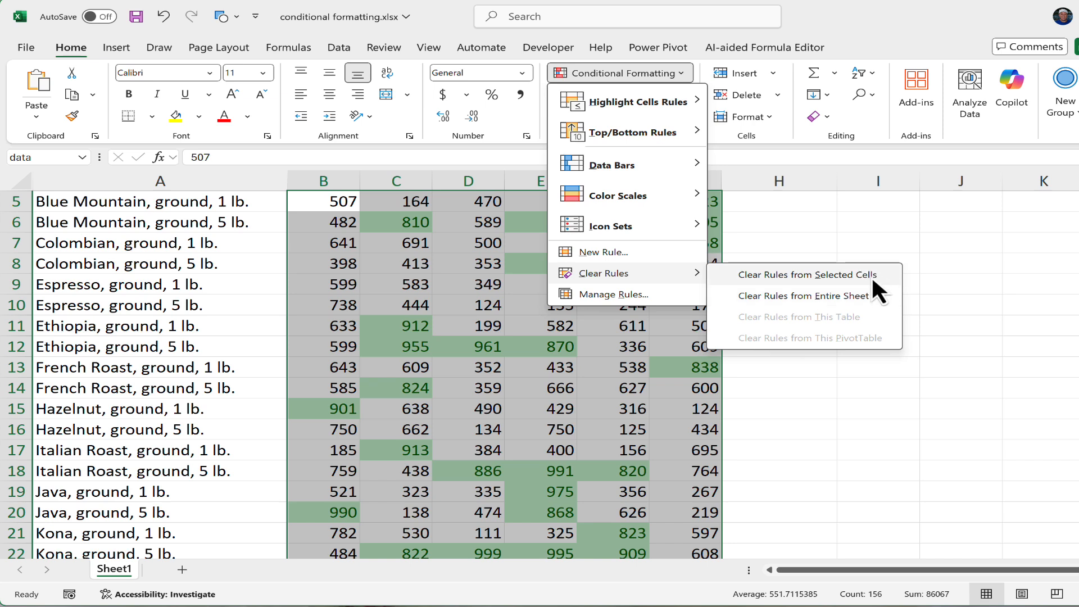
{"action": "left_click", "coordinate": [868, 293]}
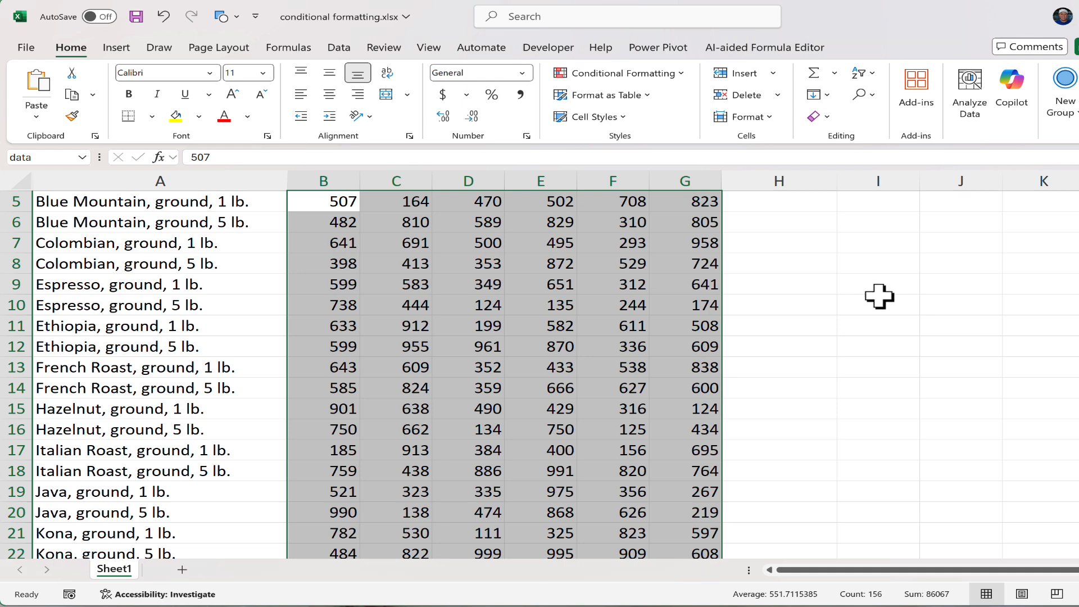
Add a Greater Than rule giving data range values above 900 a Green Fill with Dark Green Text, and check the highlighted figures
{"action": "scroll", "coordinate": [869, 294], "scroll_direction": "up", "scroll_amount": 2}
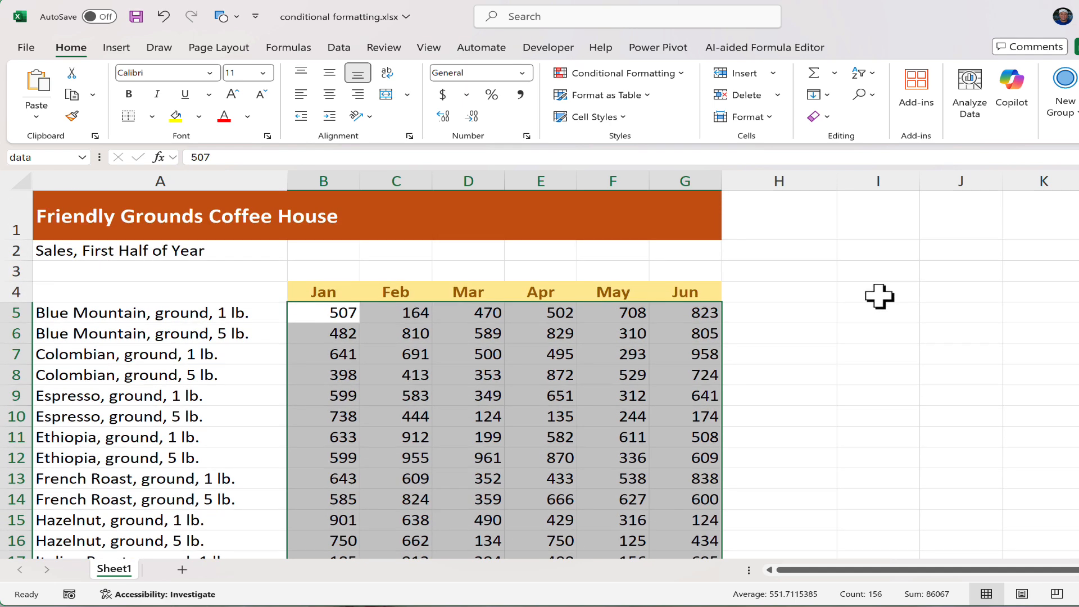
{"action": "left_click", "coordinate": [679, 72]}
{"action": "mouse_move", "coordinate": [663, 100]}
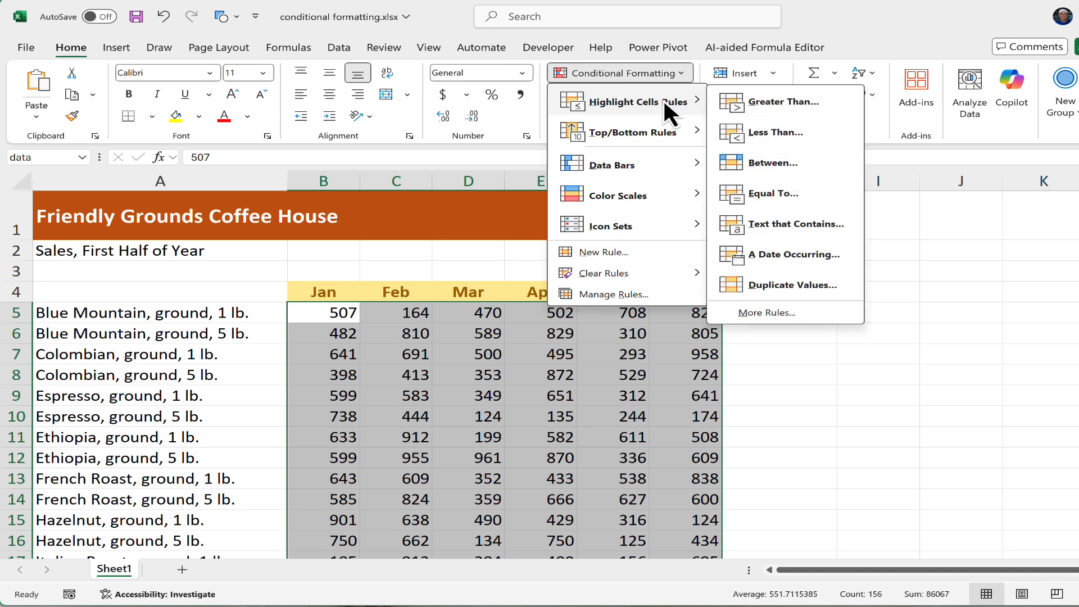
{"action": "left_click", "coordinate": [808, 103]}
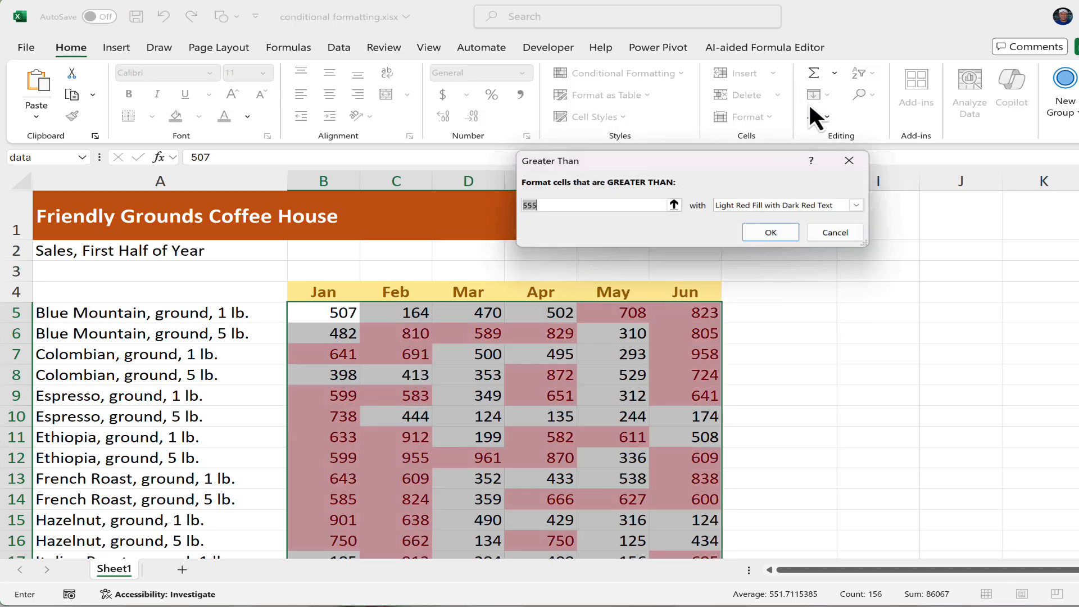
{"action": "type", "text": "900"}
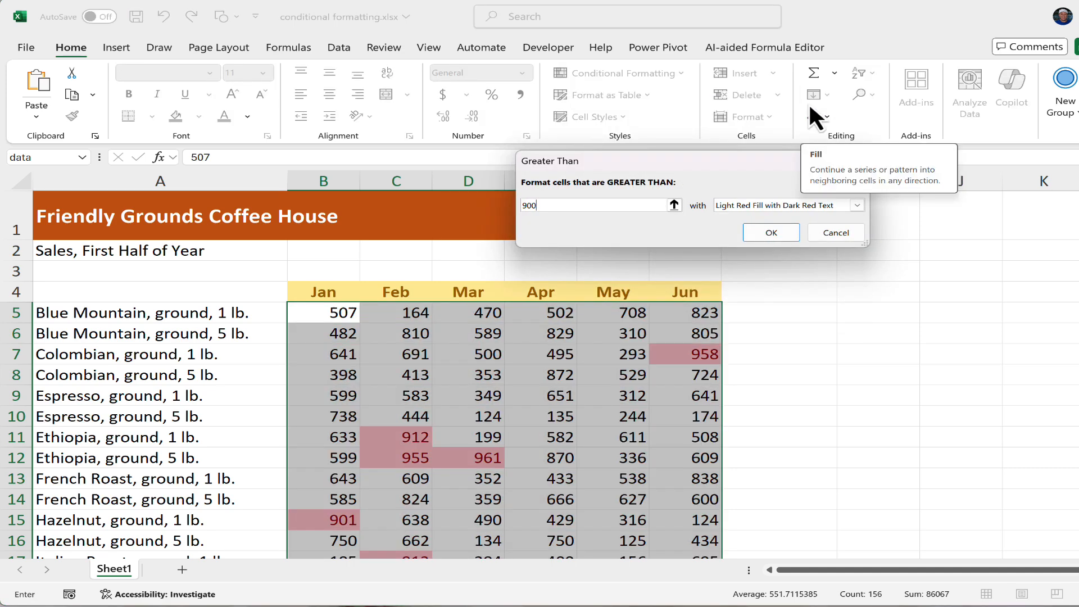
{"action": "left_click", "coordinate": [765, 208]}
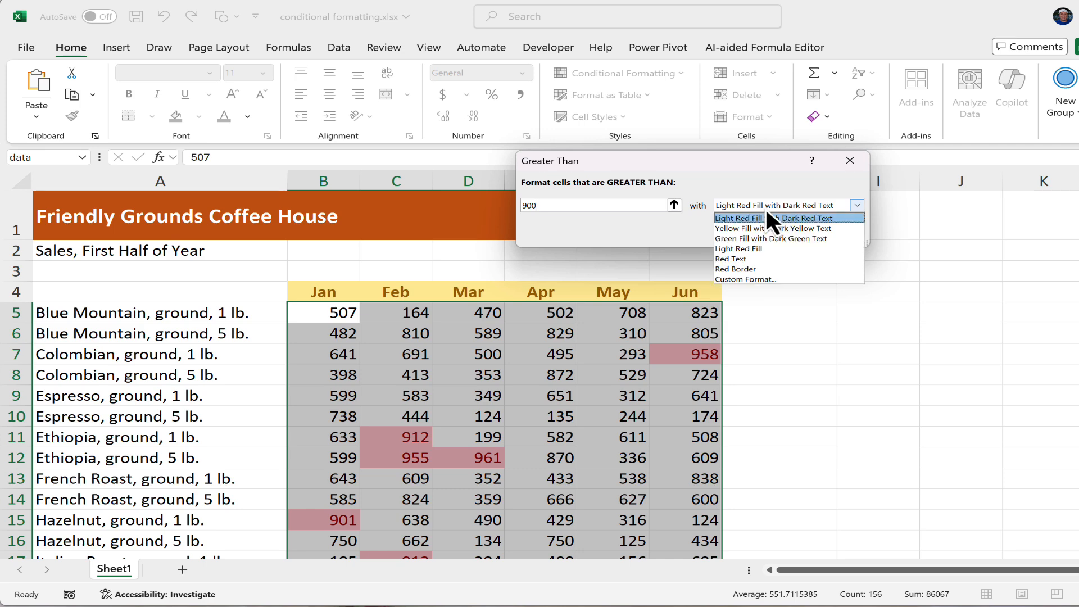
{"action": "left_click", "coordinate": [774, 237]}
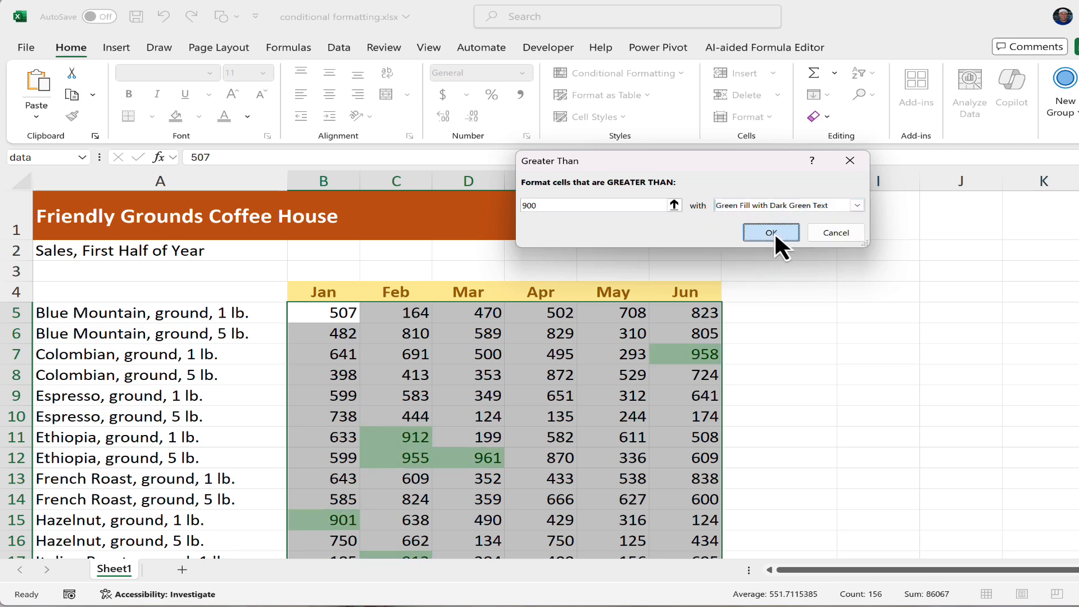
{"action": "left_click", "coordinate": [774, 232]}
{"action": "left_click", "coordinate": [581, 414]}
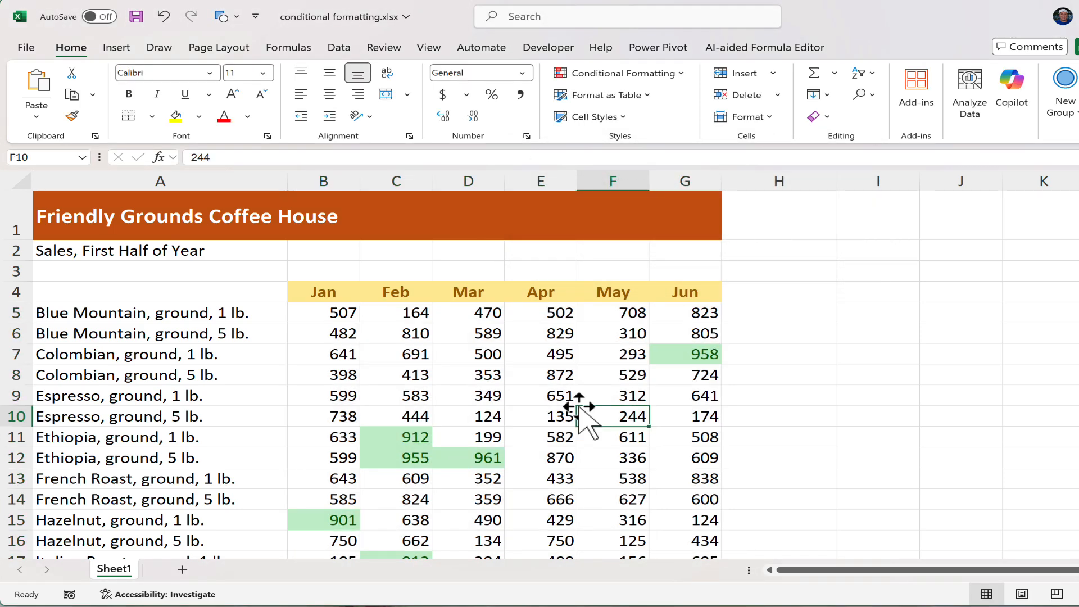
{"action": "scroll", "coordinate": [585, 418], "scroll_direction": "down", "scroll_amount": 4}
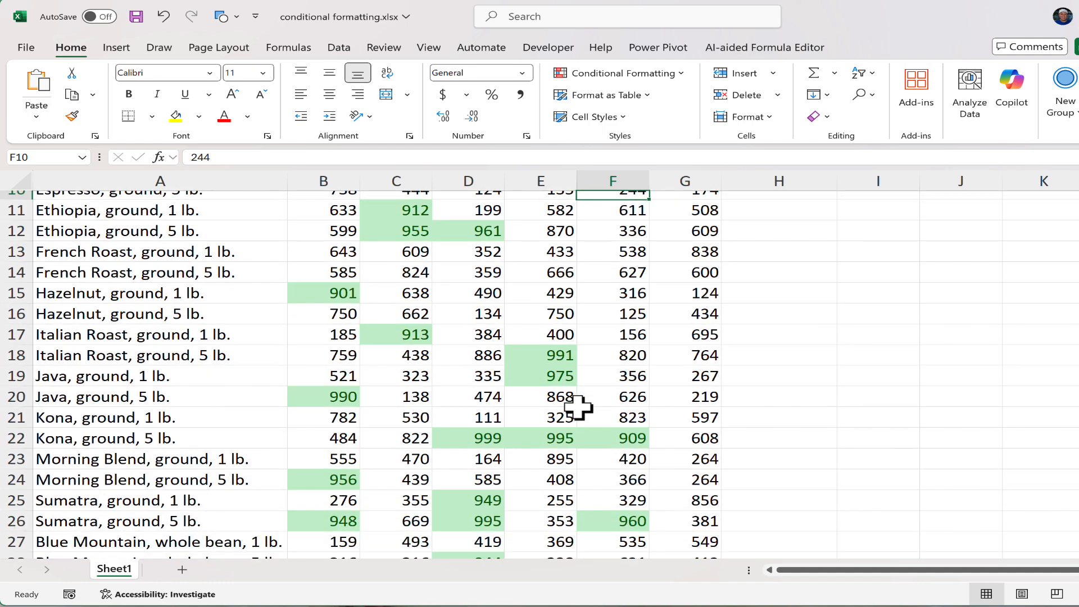
{"action": "scroll", "coordinate": [579, 407], "scroll_direction": "down", "scroll_amount": 3}
{"action": "scroll", "coordinate": [579, 408], "scroll_direction": "up", "scroll_amount": 3}
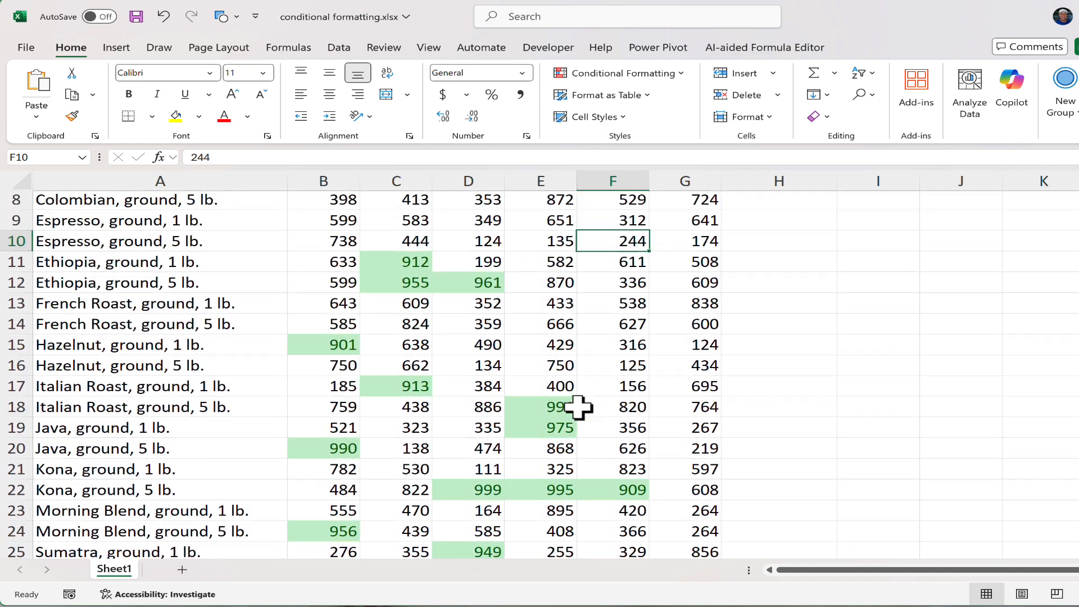
{"action": "scroll", "coordinate": [578, 407], "scroll_direction": "up", "scroll_amount": 3}
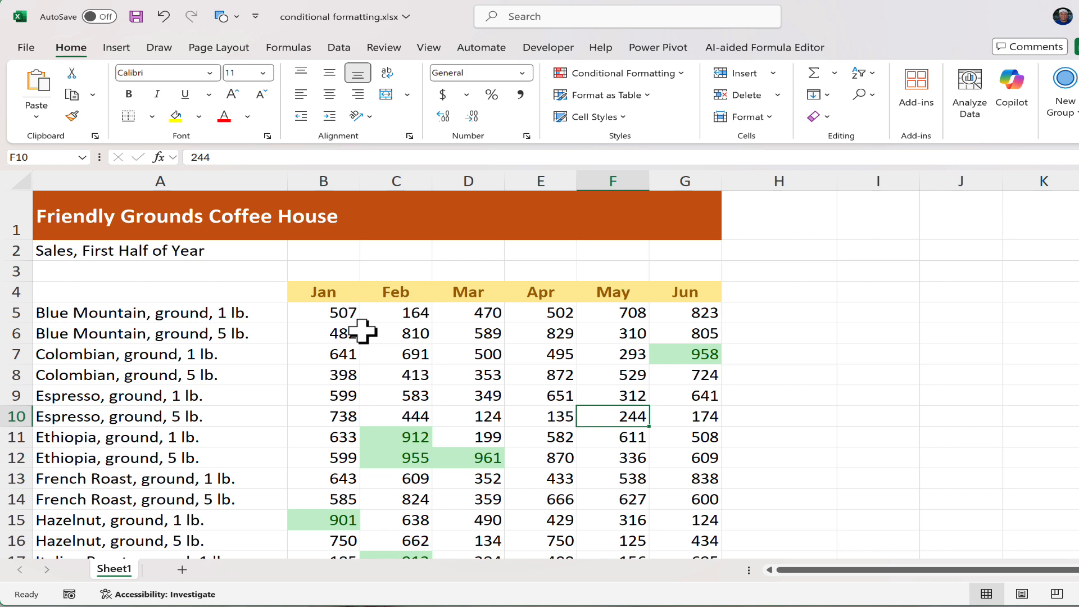
Select the named range data and add a Less Than rule giving values below 150 a Light Red Fill with Dark Red Text
{"action": "left_click", "coordinate": [82, 158]}
{"action": "key", "text": "Down"}
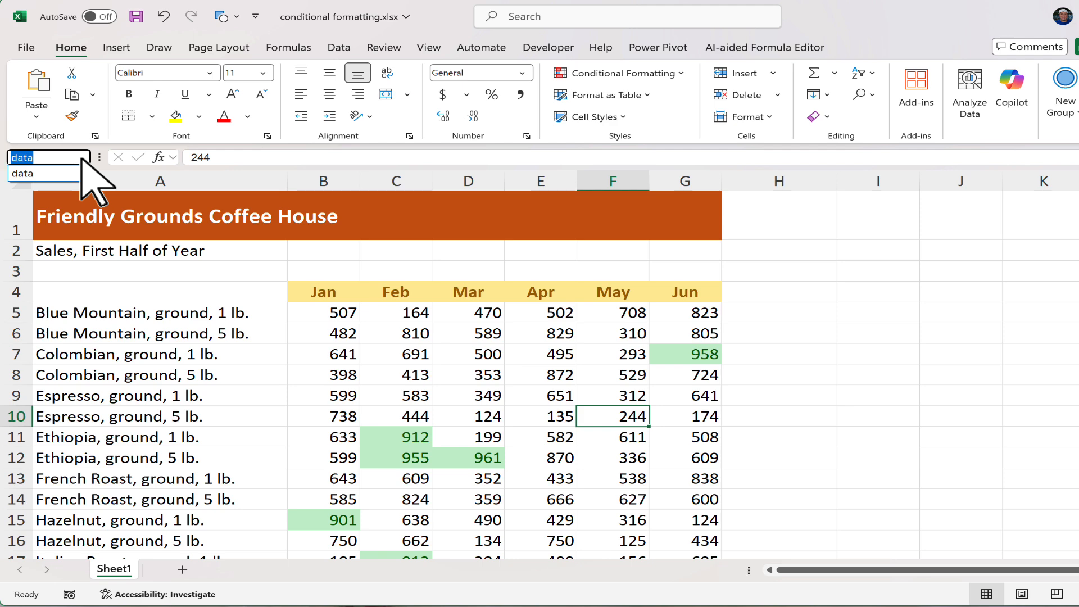
{"action": "key", "text": "Return"}
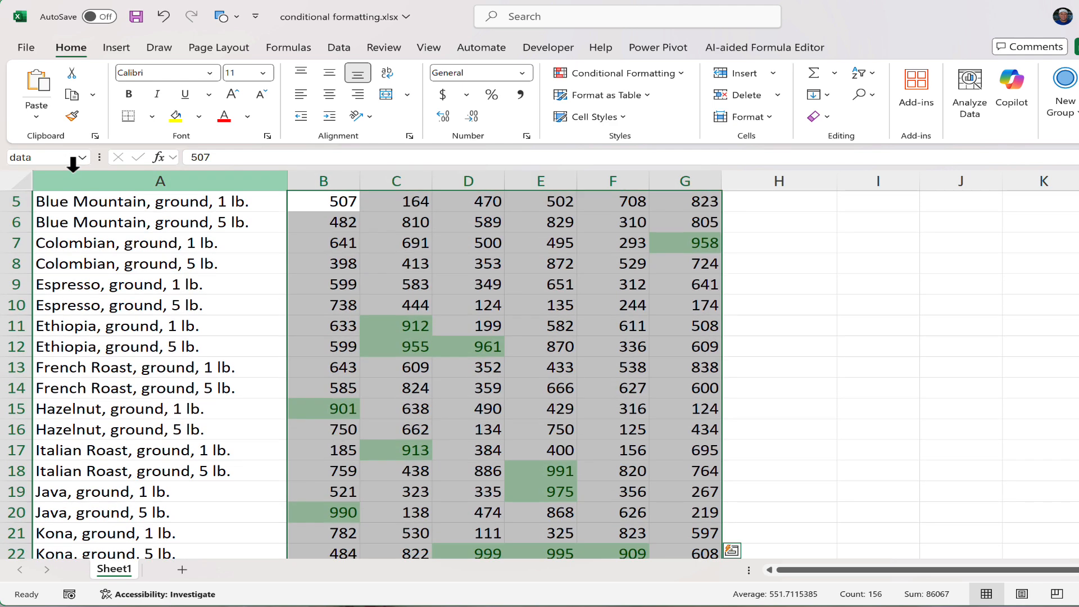
{"action": "scroll", "coordinate": [511, 280], "scroll_direction": "up", "scroll_amount": 2}
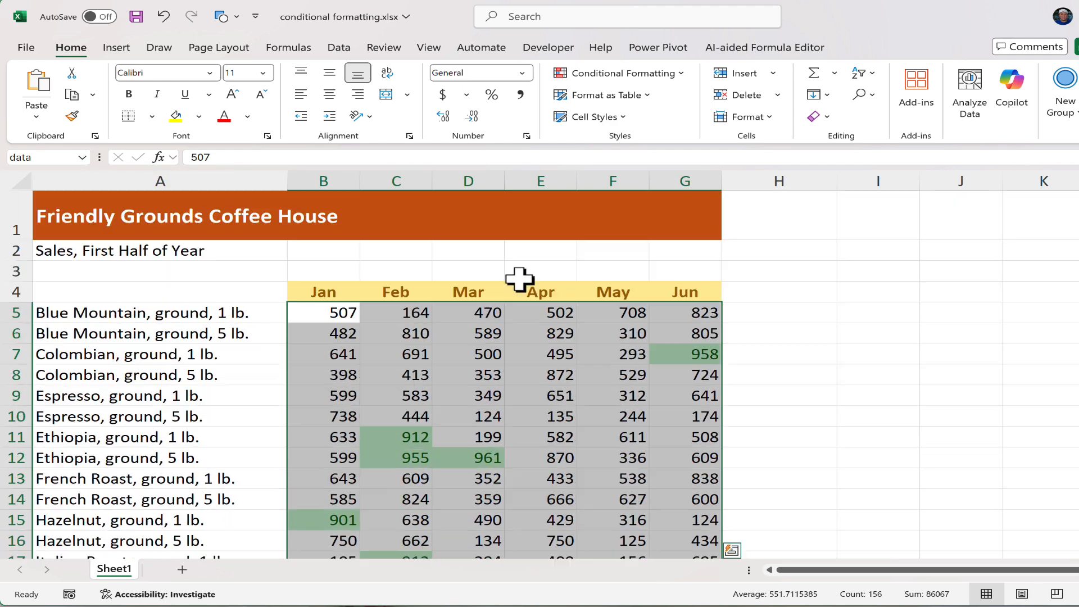
{"action": "left_click", "coordinate": [679, 70]}
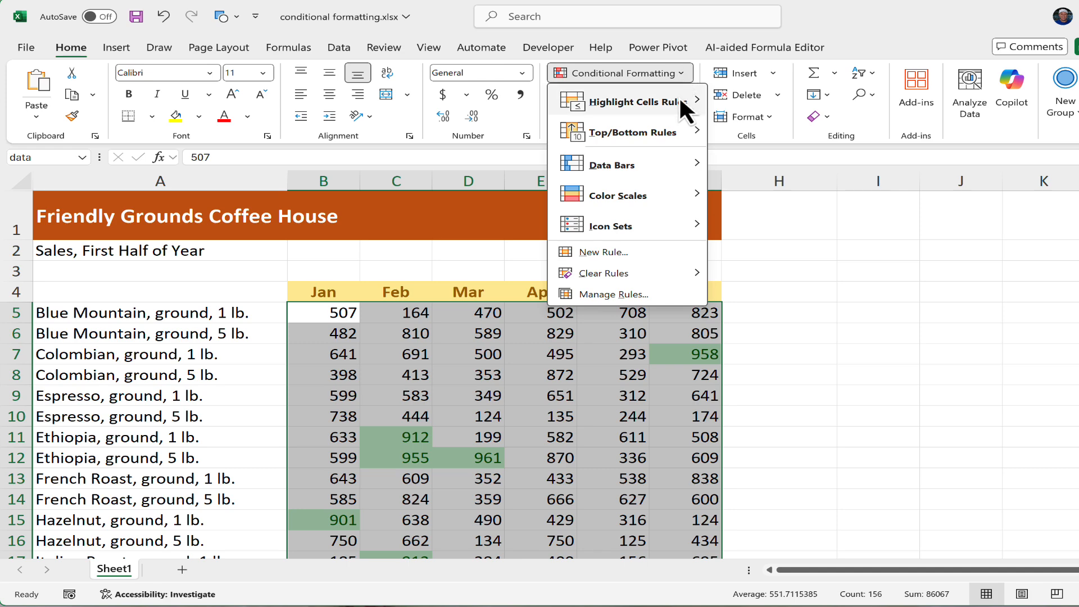
{"action": "mouse_move", "coordinate": [681, 101]}
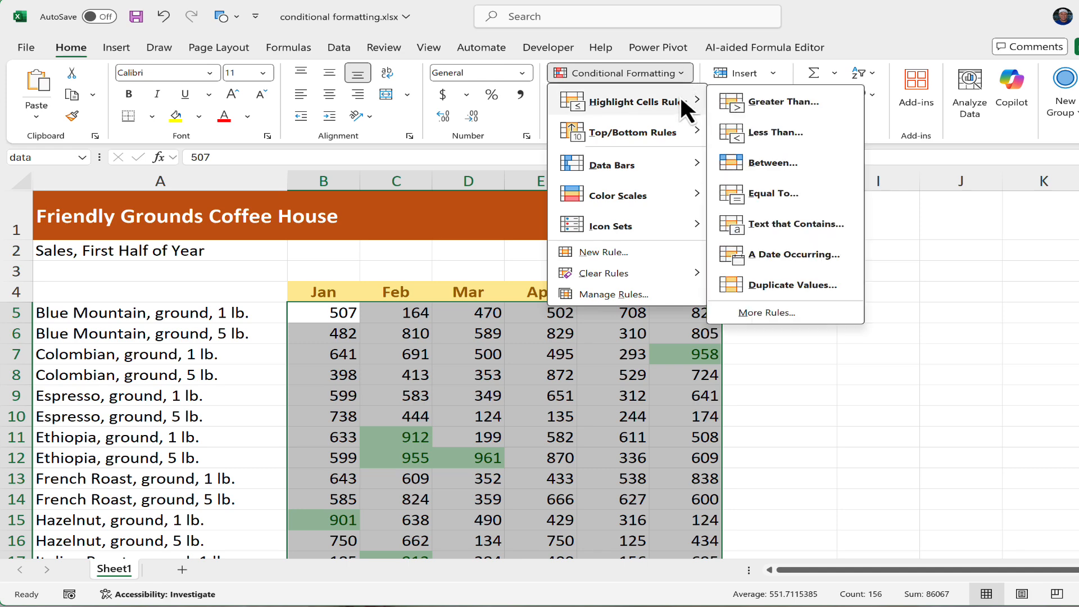
{"action": "left_click", "coordinate": [812, 132]}
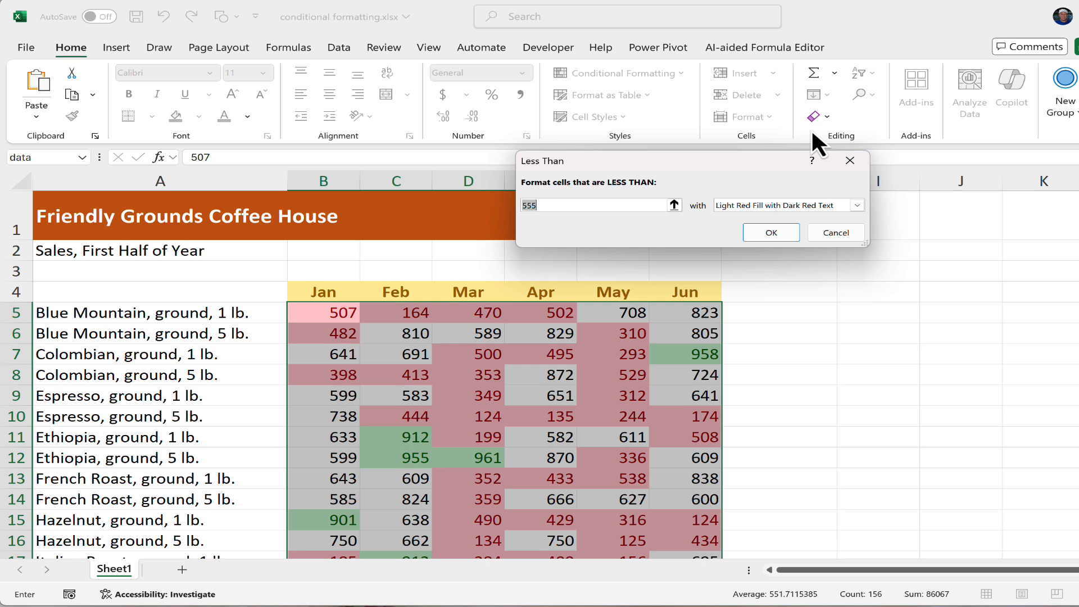
{"action": "type", "text": "150"}
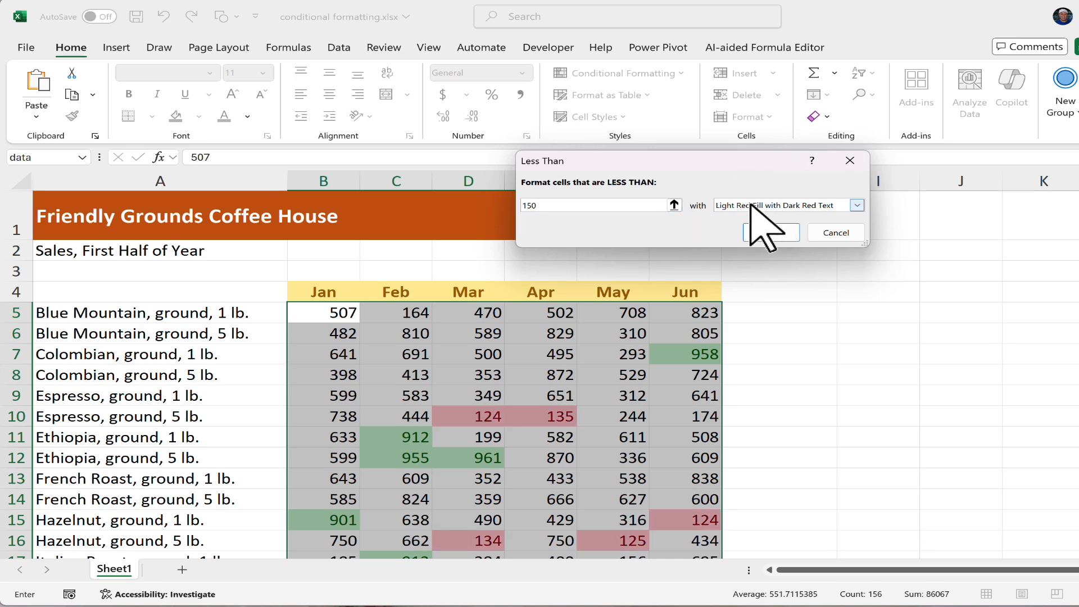
{"action": "left_click", "coordinate": [780, 231]}
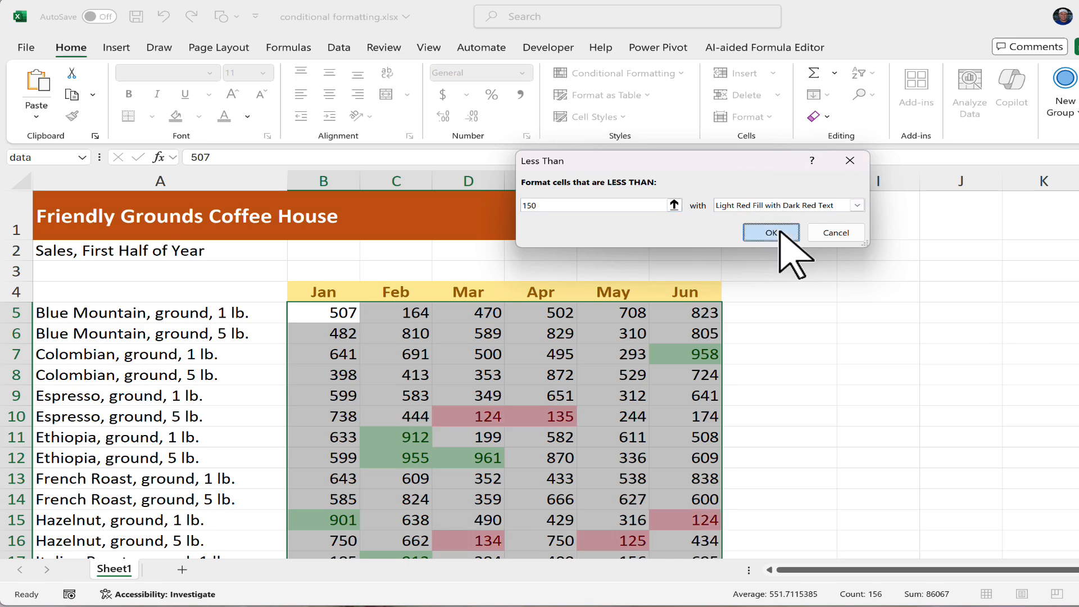
{"action": "left_click", "coordinate": [626, 380]}
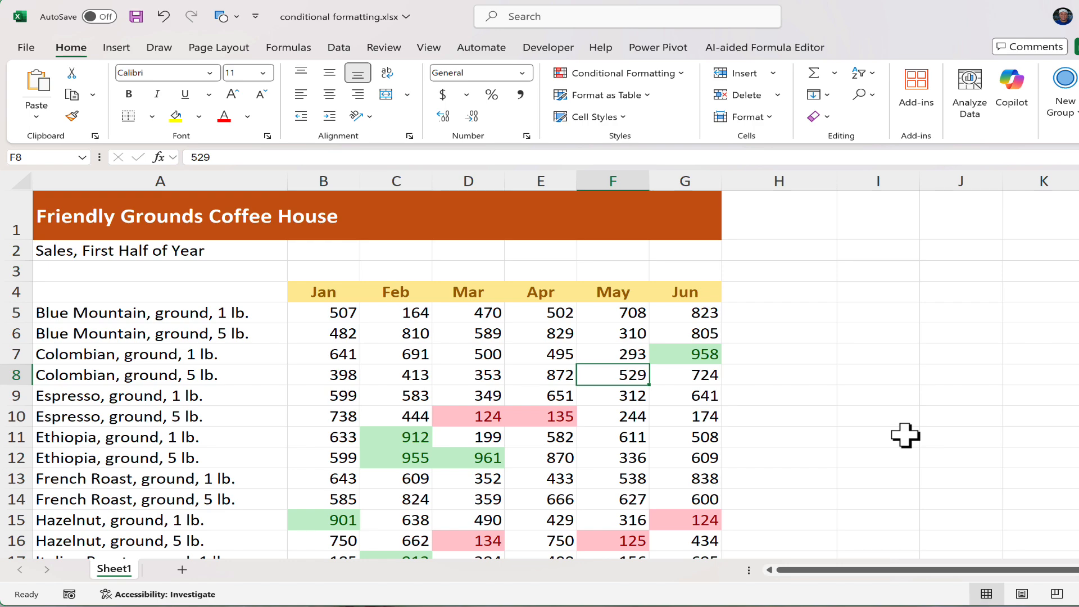
Look through all product rows to examine which sales figures are highlighted green and which are highlighted red
{"action": "scroll", "coordinate": [905, 436], "scroll_direction": "down", "scroll_amount": 2}
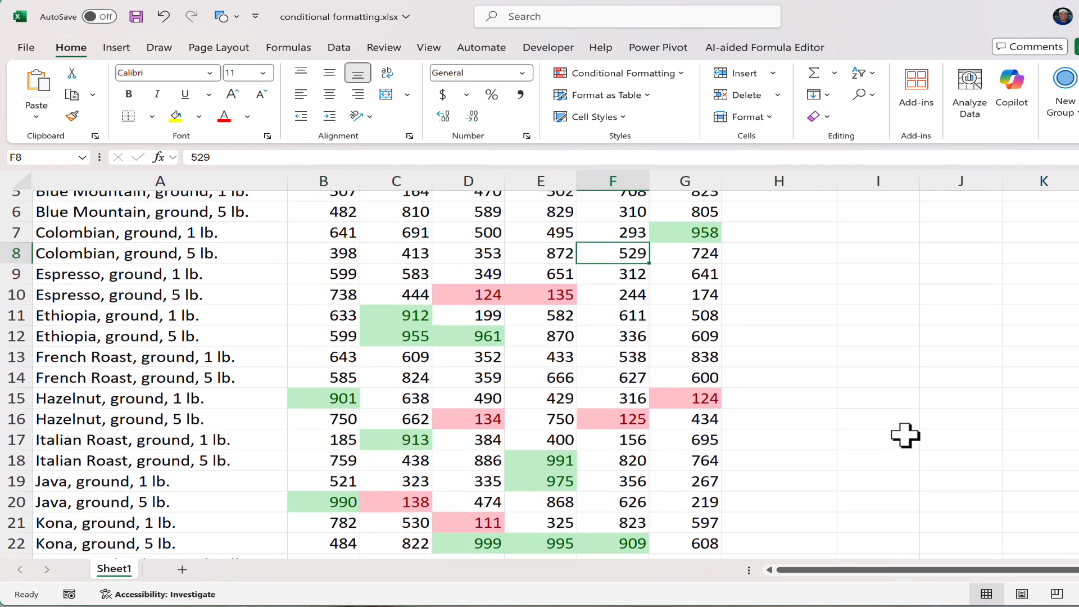
{"action": "scroll", "coordinate": [904, 436], "scroll_direction": "down", "scroll_amount": 2}
{"action": "scroll", "coordinate": [905, 435], "scroll_direction": "down", "scroll_amount": 2}
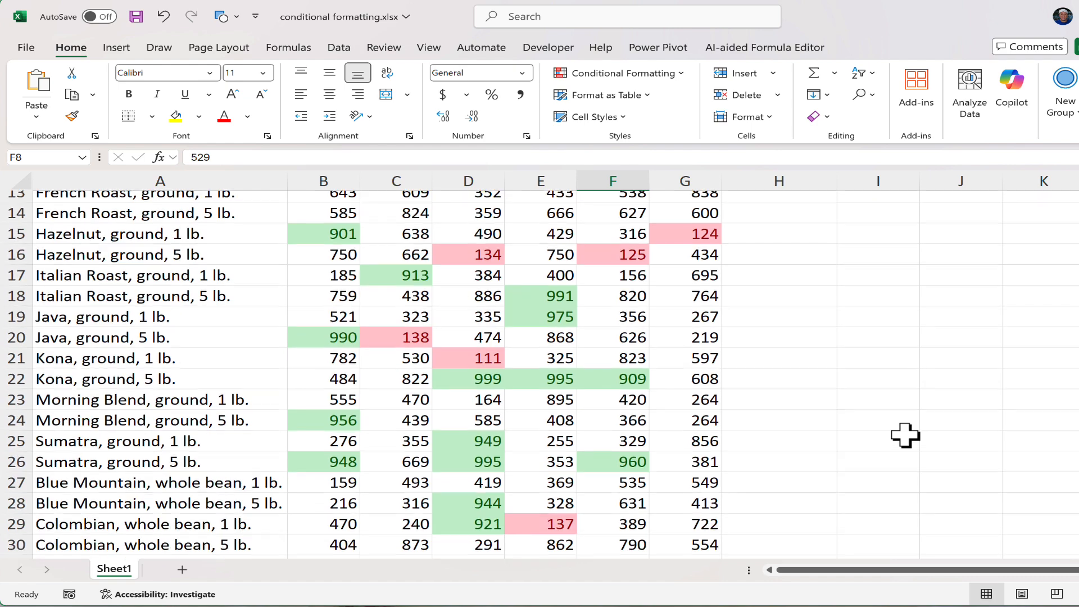
{"action": "scroll", "coordinate": [905, 435], "scroll_direction": "up", "scroll_amount": 2}
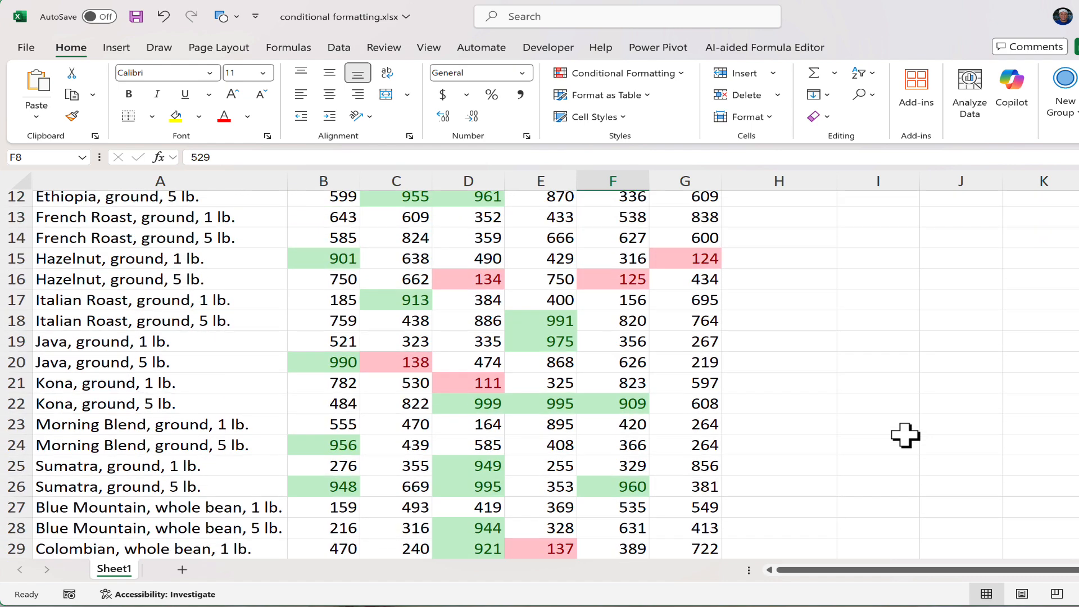
{"action": "scroll", "coordinate": [905, 435], "scroll_direction": "up", "scroll_amount": 2}
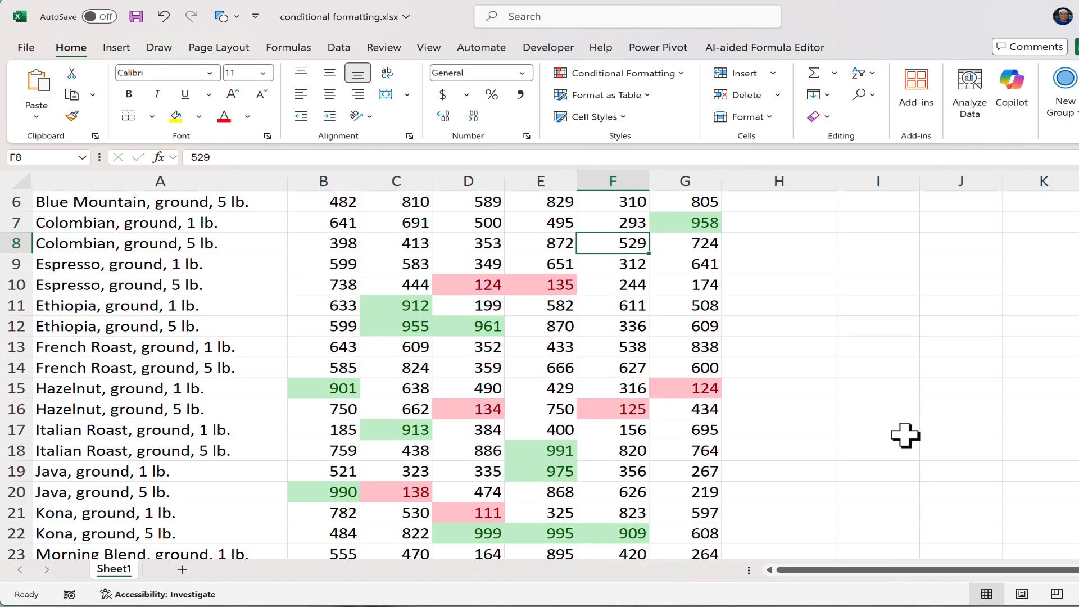
{"action": "scroll", "coordinate": [905, 435], "scroll_direction": "up", "scroll_amount": 1}
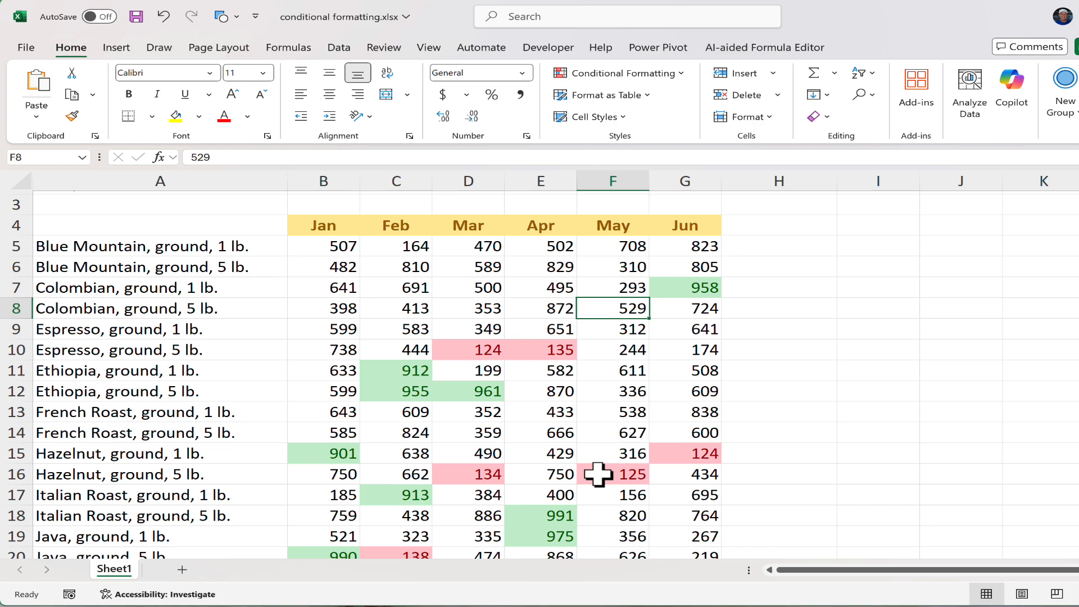
{"action": "scroll", "coordinate": [598, 473], "scroll_direction": "down", "scroll_amount": 2}
{"action": "scroll", "coordinate": [601, 471], "scroll_direction": "down", "scroll_amount": 4}
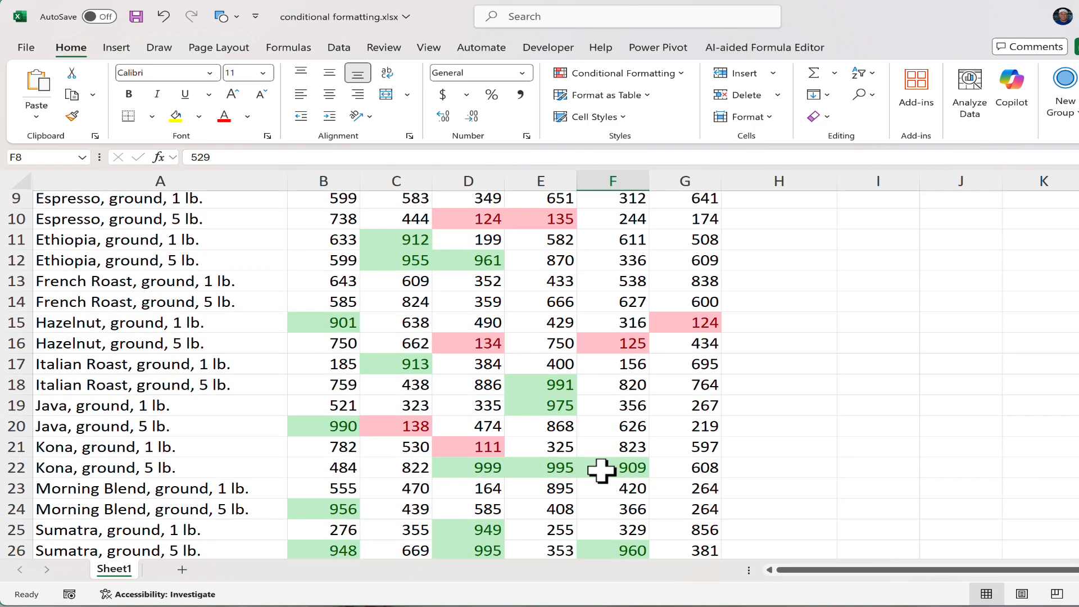
{"action": "scroll", "coordinate": [601, 471], "scroll_direction": "up", "scroll_amount": 1}
{"action": "scroll", "coordinate": [601, 470], "scroll_direction": "up", "scroll_amount": 1}
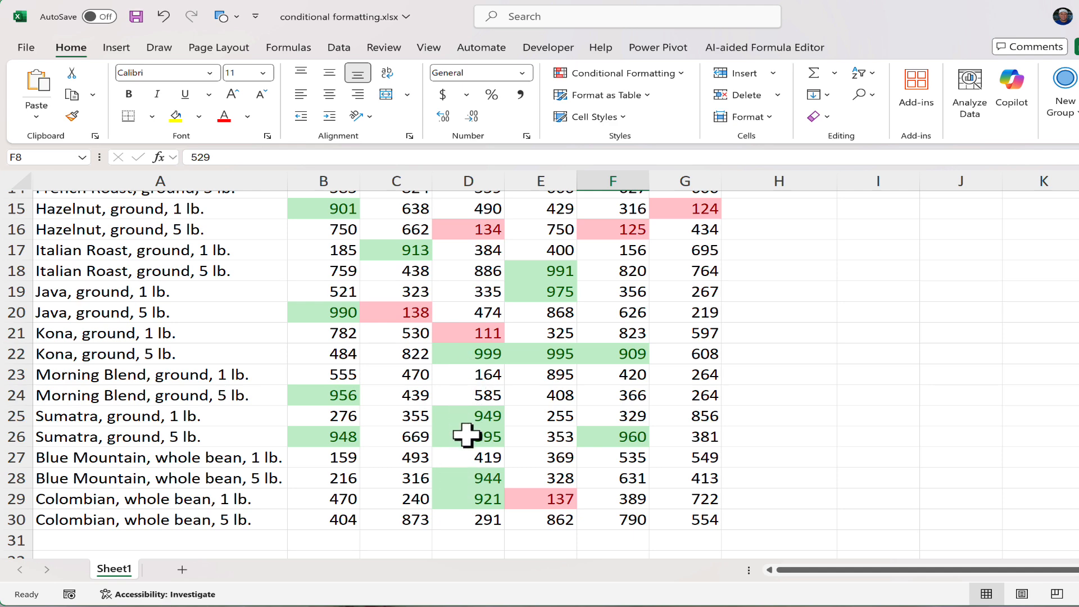
{"action": "scroll", "coordinate": [467, 434], "scroll_direction": "up", "scroll_amount": 1}
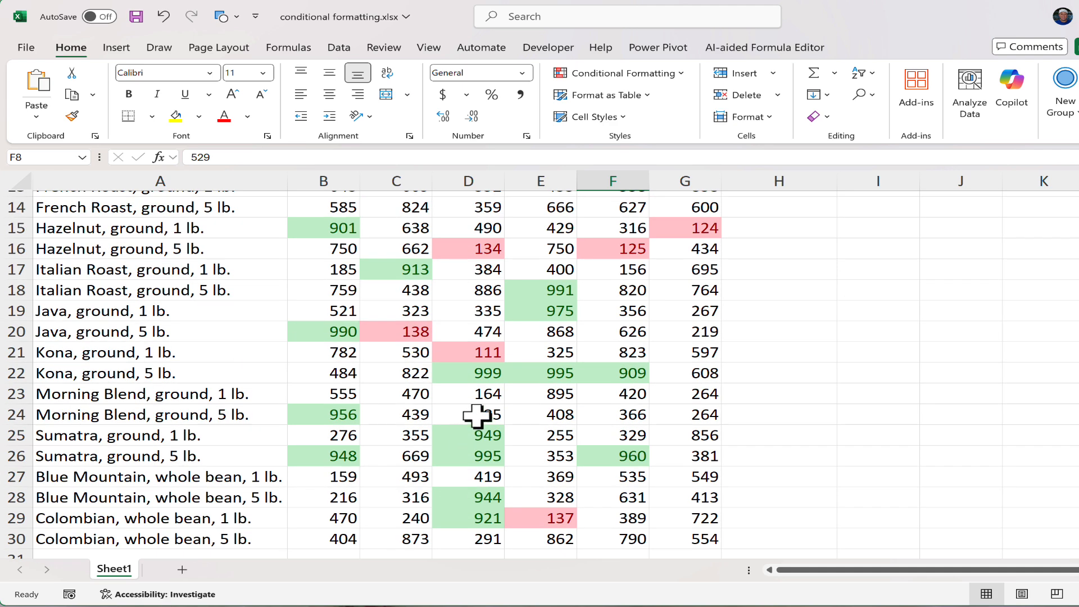
{"action": "scroll", "coordinate": [476, 416], "scroll_direction": "up", "scroll_amount": 5}
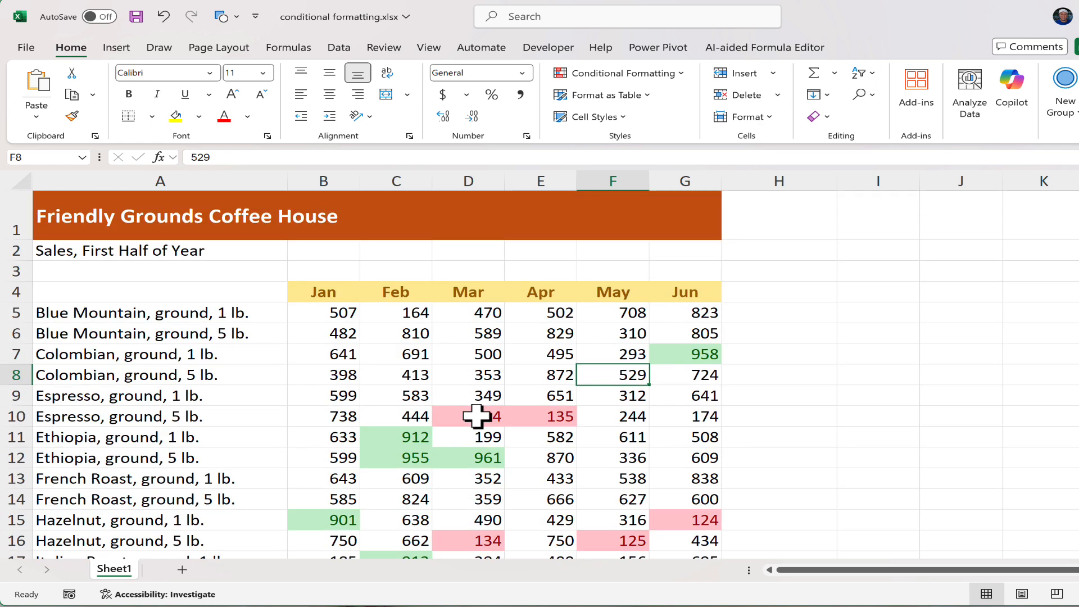
Clear the conditional formatting rules from the entire sheet
{"action": "left_click", "coordinate": [682, 73]}
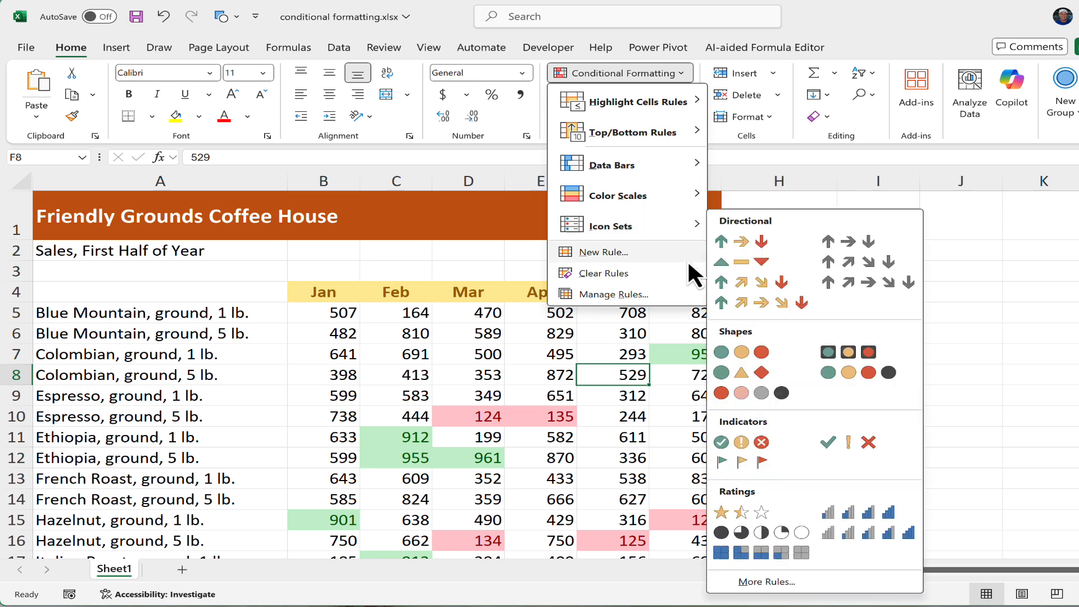
{"action": "mouse_move", "coordinate": [687, 273]}
{"action": "left_click", "coordinate": [786, 293]}
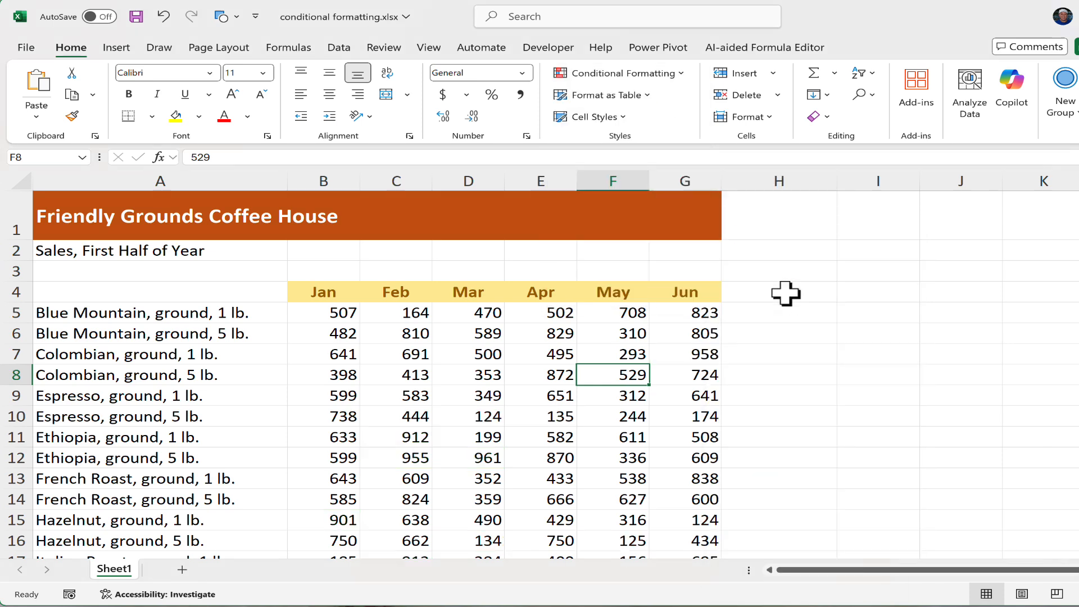
Select the named range data, add a Top 10 Items rule for the top 8 with Green Fill with Dark Green Text, and check the highlights
{"action": "left_click", "coordinate": [82, 158]}
{"action": "left_click", "coordinate": [78, 167]}
{"action": "scroll", "coordinate": [345, 321], "scroll_direction": "up", "scroll_amount": 2}
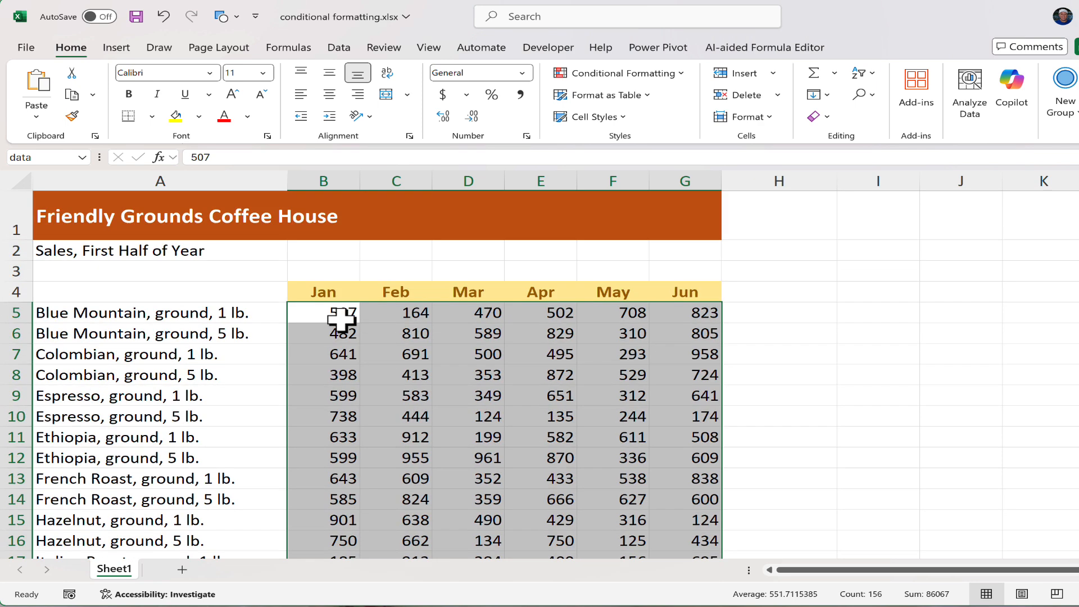
{"action": "left_click", "coordinate": [680, 72]}
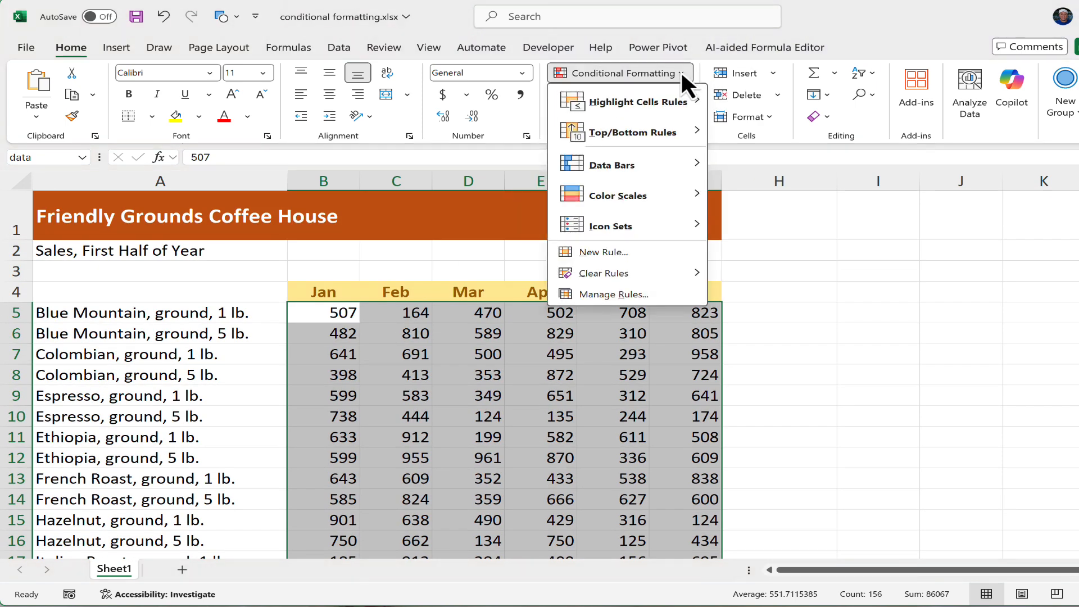
{"action": "mouse_move", "coordinate": [677, 103]}
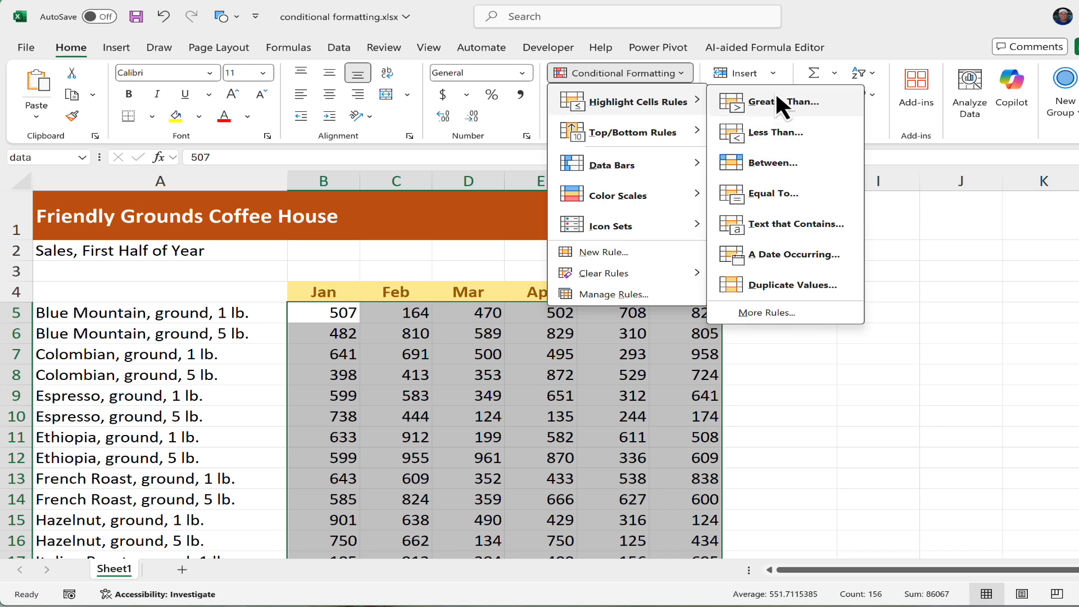
{"action": "mouse_move", "coordinate": [673, 134]}
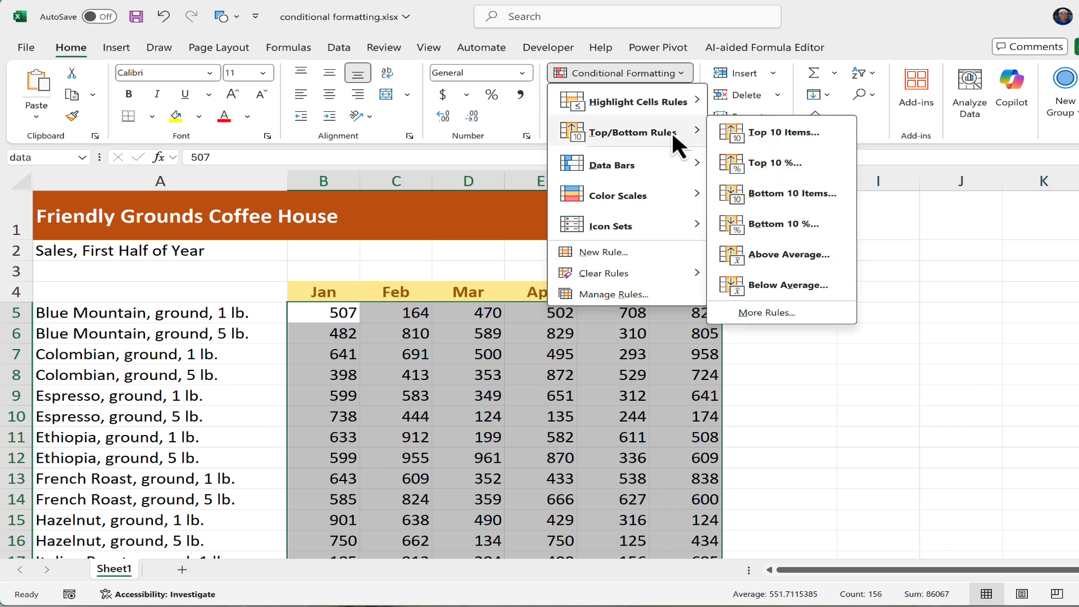
{"action": "left_click", "coordinate": [819, 130]}
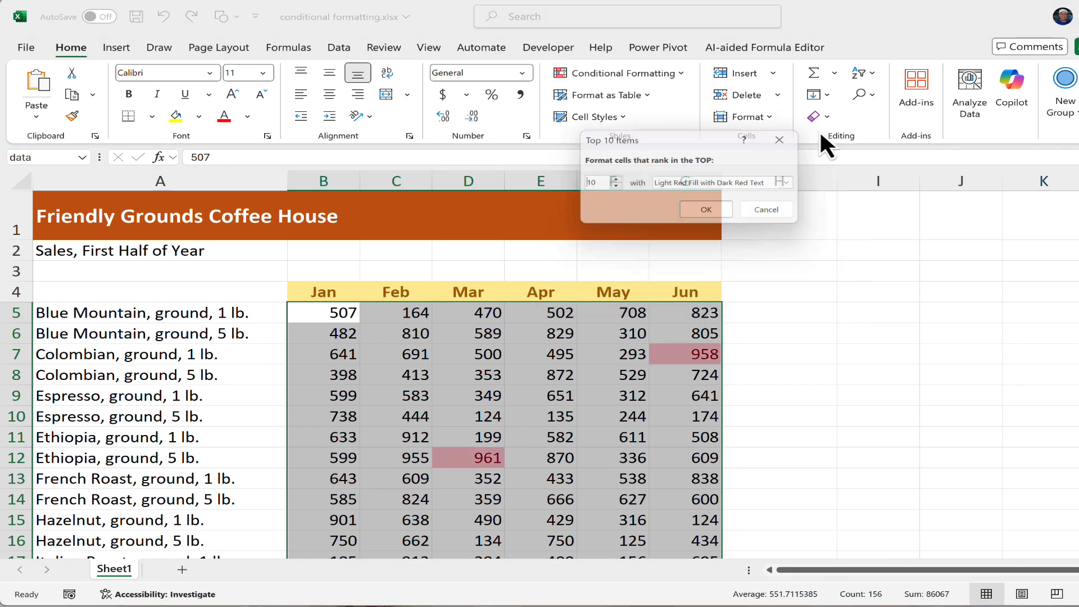
{"action": "left_click", "coordinate": [614, 188]}
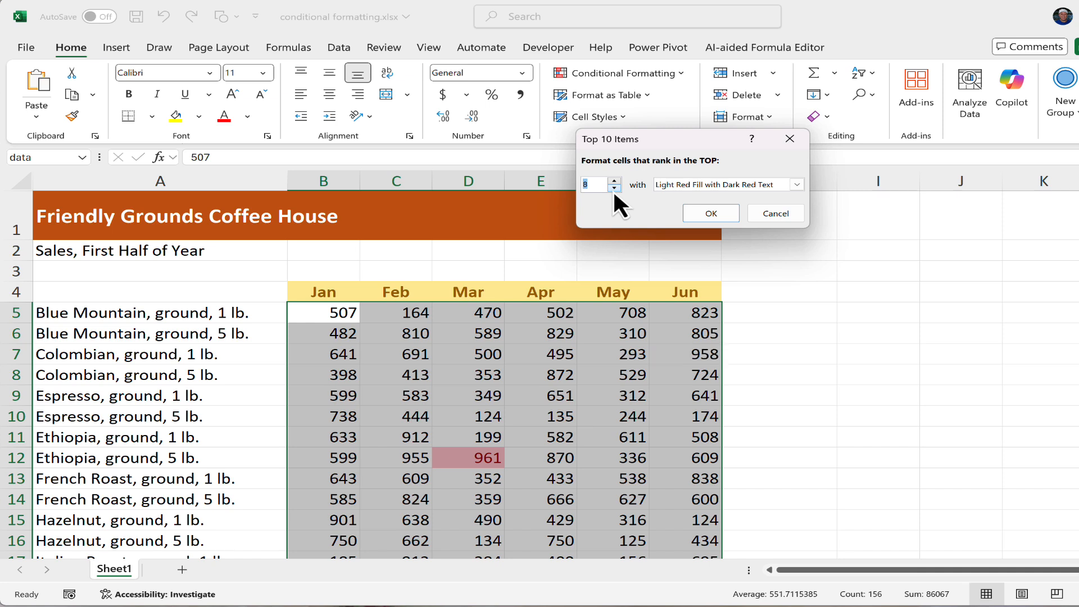
{"action": "left_click", "coordinate": [727, 184]}
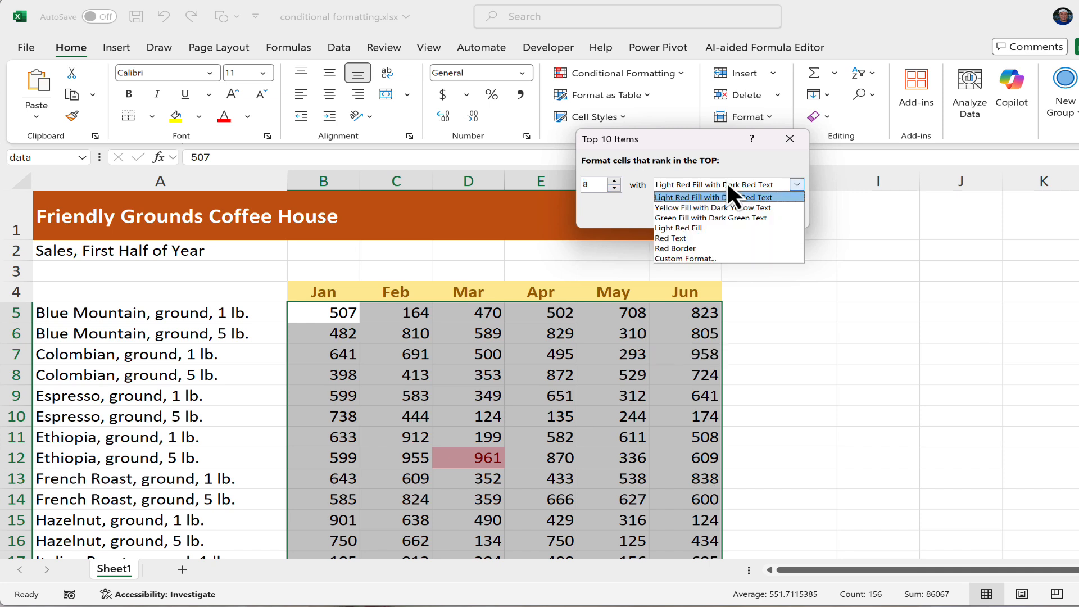
{"action": "left_click", "coordinate": [729, 218]}
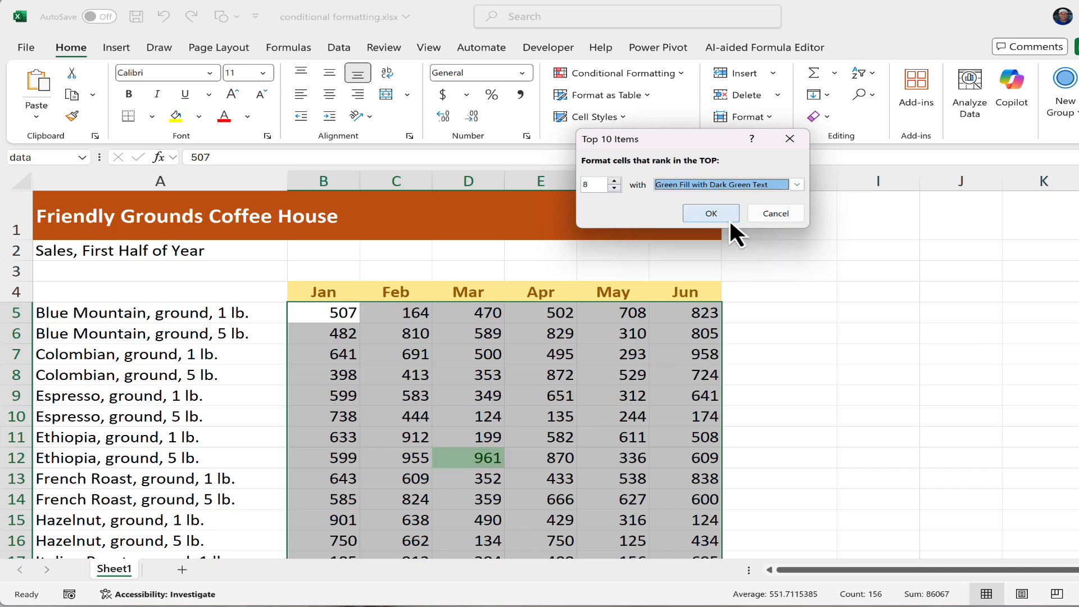
{"action": "left_click", "coordinate": [717, 212]}
{"action": "scroll", "coordinate": [667, 345], "scroll_direction": "down", "scroll_amount": 5}
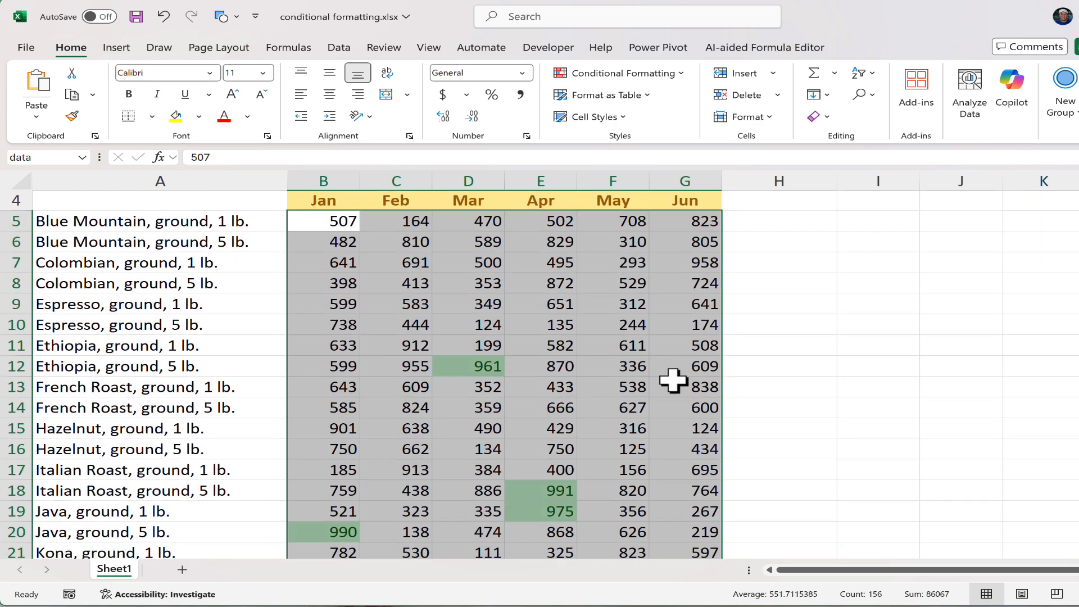
{"action": "scroll", "coordinate": [673, 380], "scroll_direction": "up", "scroll_amount": 5}
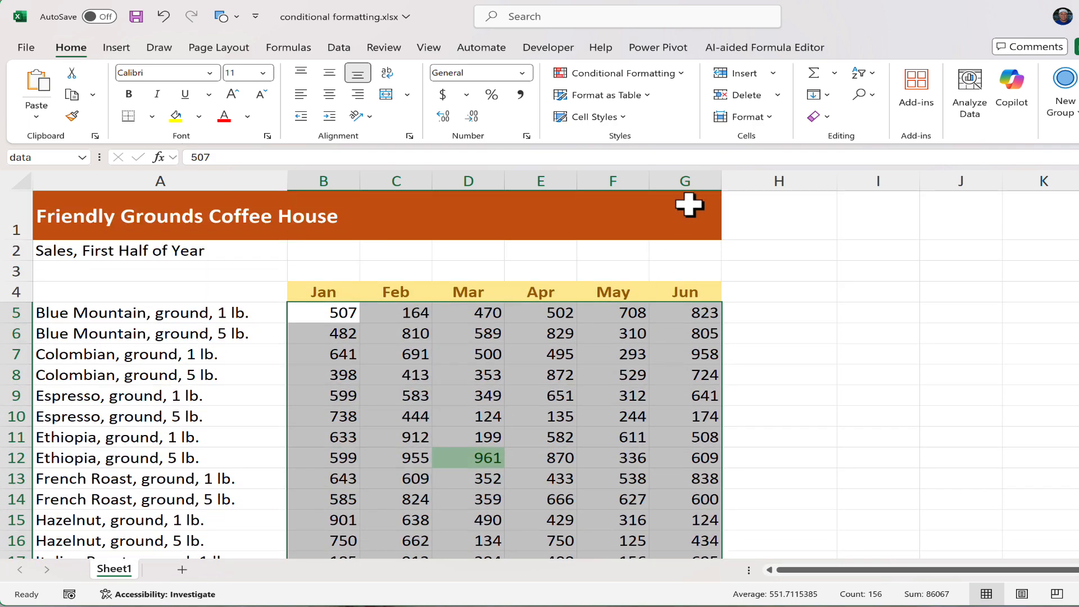
Add a Bottom 10 Items rule for the bottom 8 data values with Light Red Fill with Dark Red Text, and check all product rows
{"action": "left_click", "coordinate": [677, 72]}
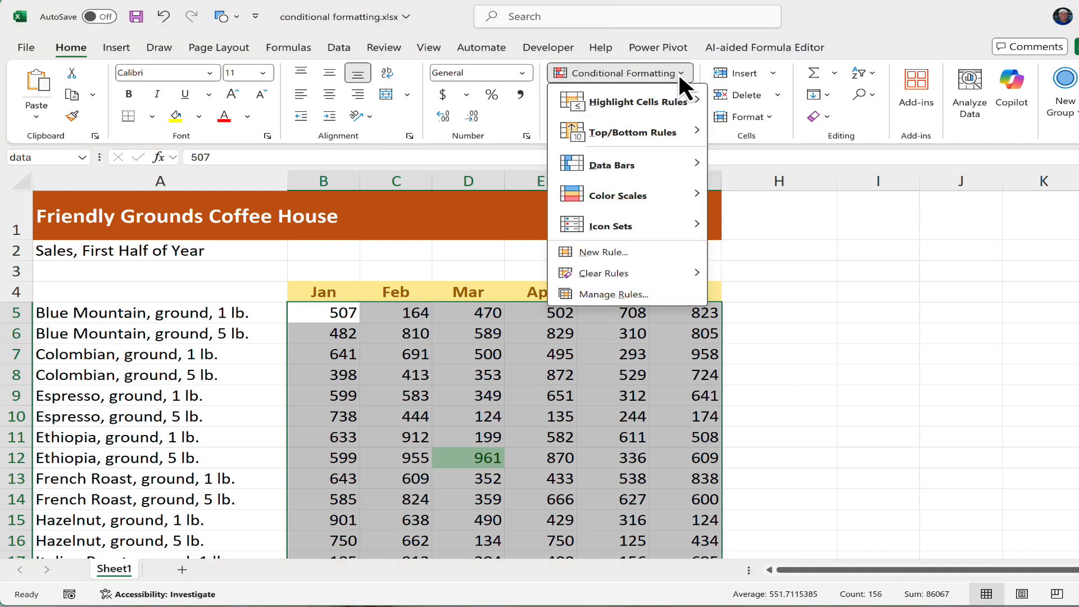
{"action": "mouse_move", "coordinate": [669, 128]}
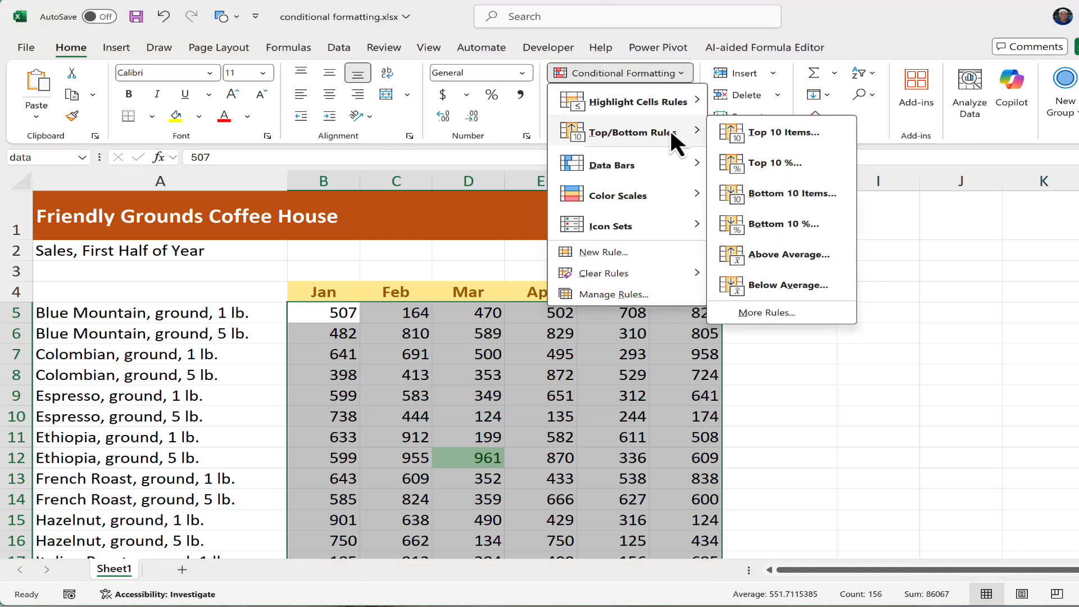
{"action": "left_click", "coordinate": [821, 193]}
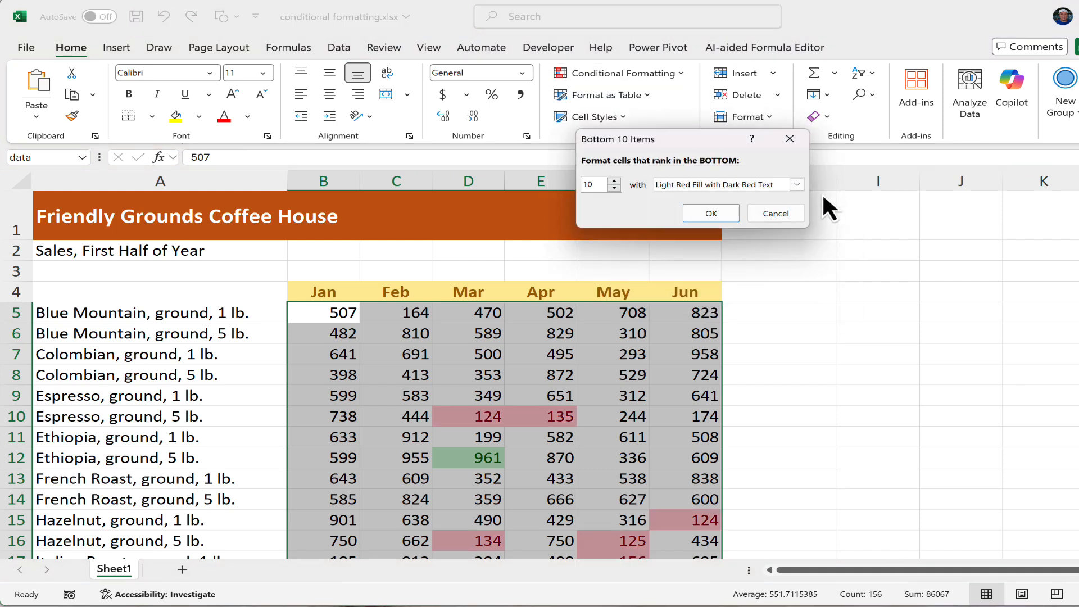
{"action": "left_click", "coordinate": [614, 188]}
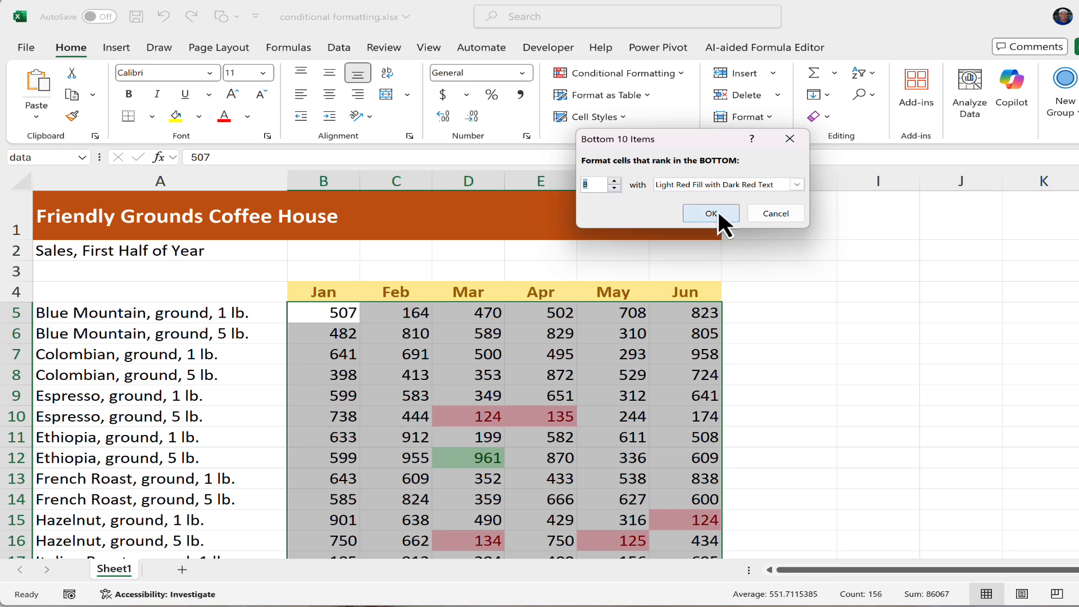
{"action": "left_click", "coordinate": [711, 213]}
{"action": "left_click", "coordinate": [666, 354]}
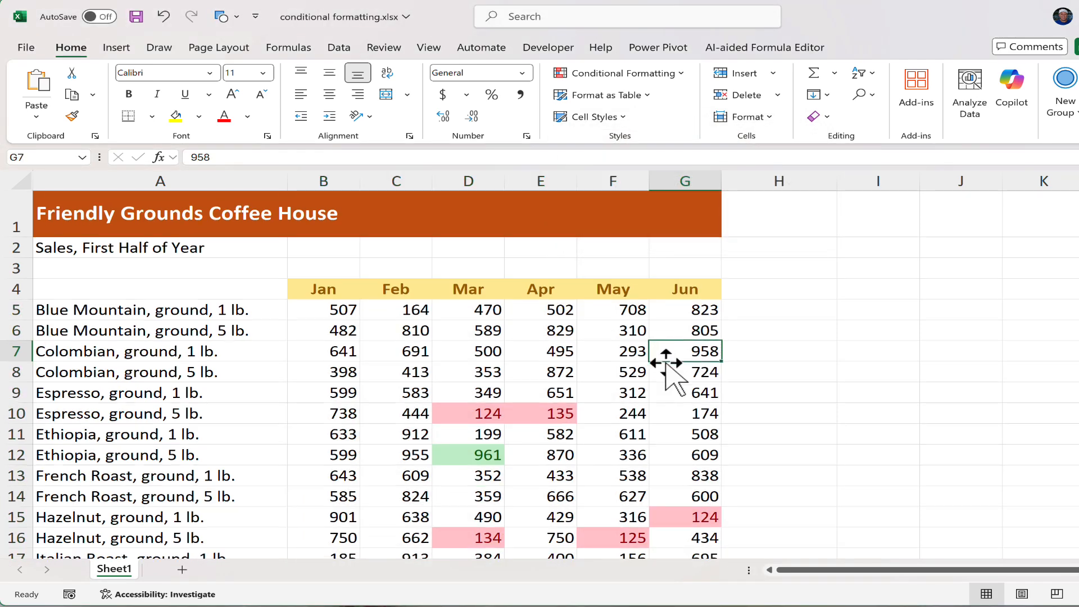
{"action": "scroll", "coordinate": [666, 359], "scroll_direction": "down", "scroll_amount": 2}
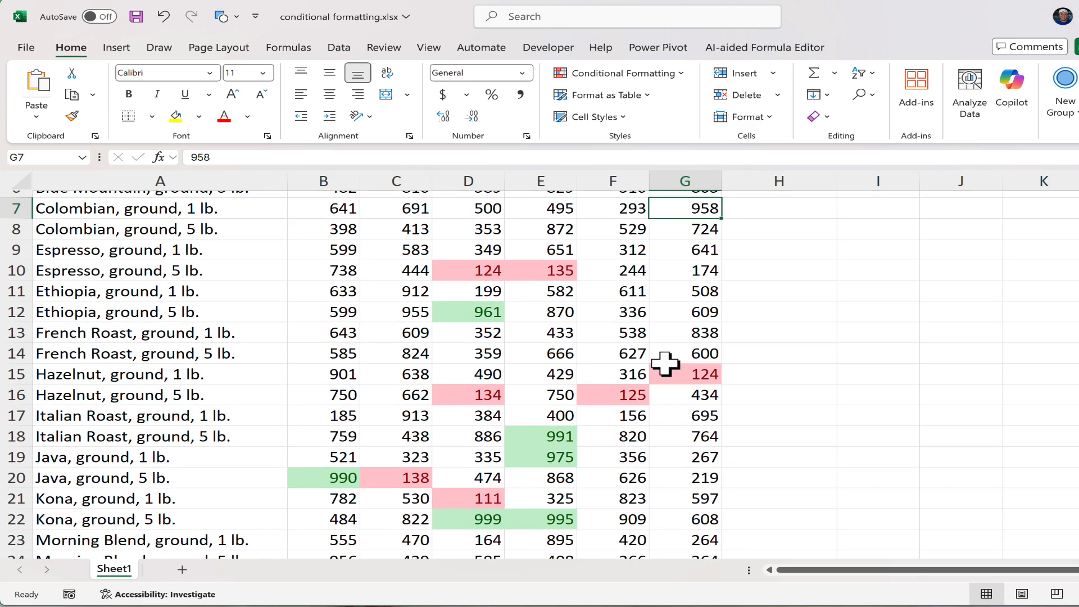
{"action": "scroll", "coordinate": [666, 364], "scroll_direction": "down", "scroll_amount": 2}
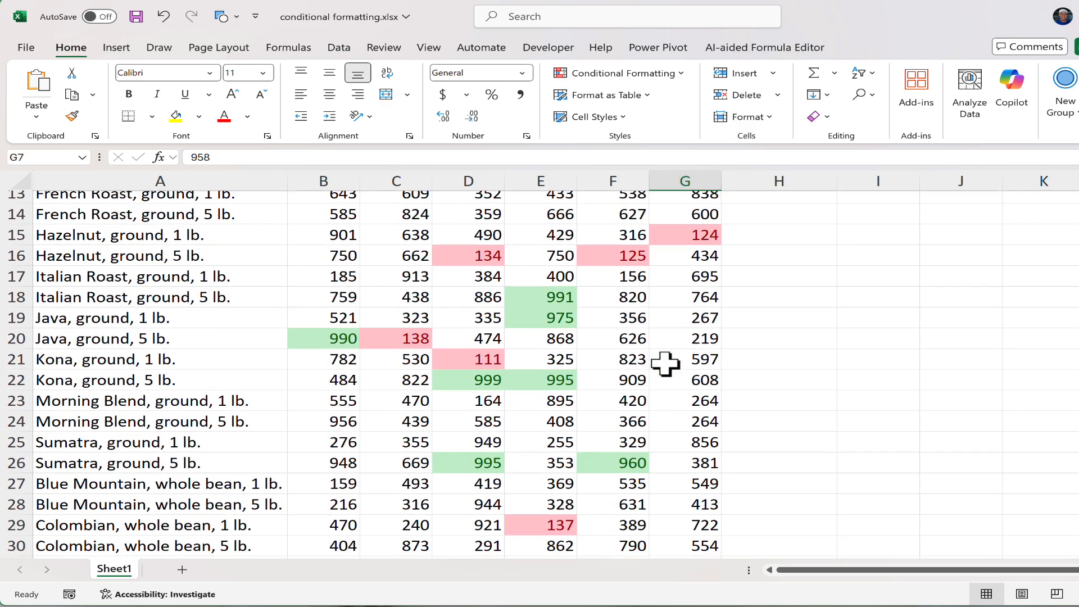
{"action": "scroll", "coordinate": [666, 365], "scroll_direction": "down", "scroll_amount": 1}
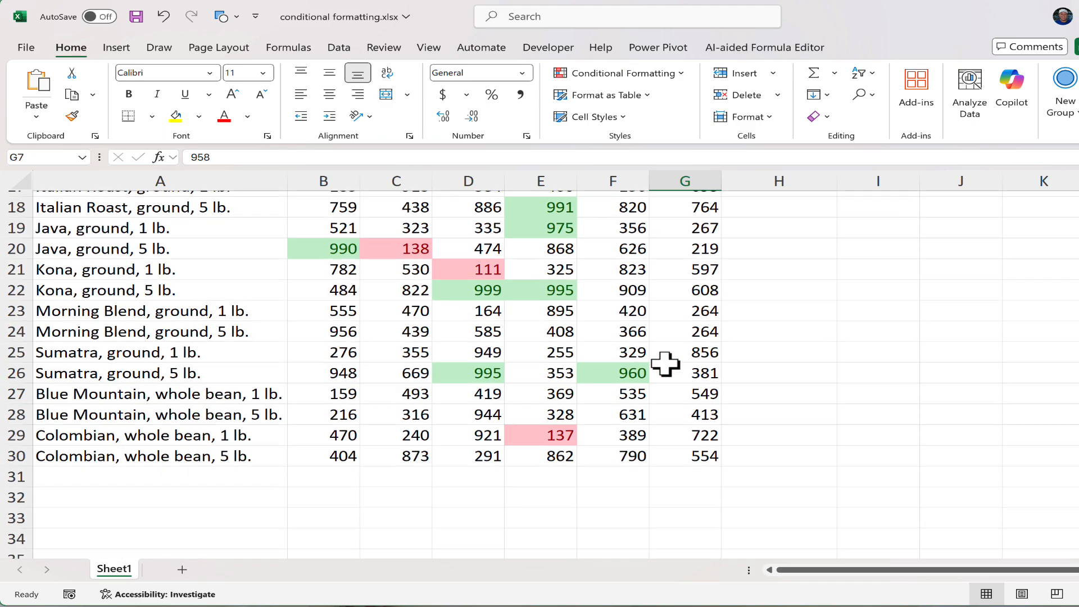
{"action": "scroll", "coordinate": [666, 365], "scroll_direction": "up", "scroll_amount": 3}
{"action": "scroll", "coordinate": [666, 365], "scroll_direction": "up", "scroll_amount": 3}
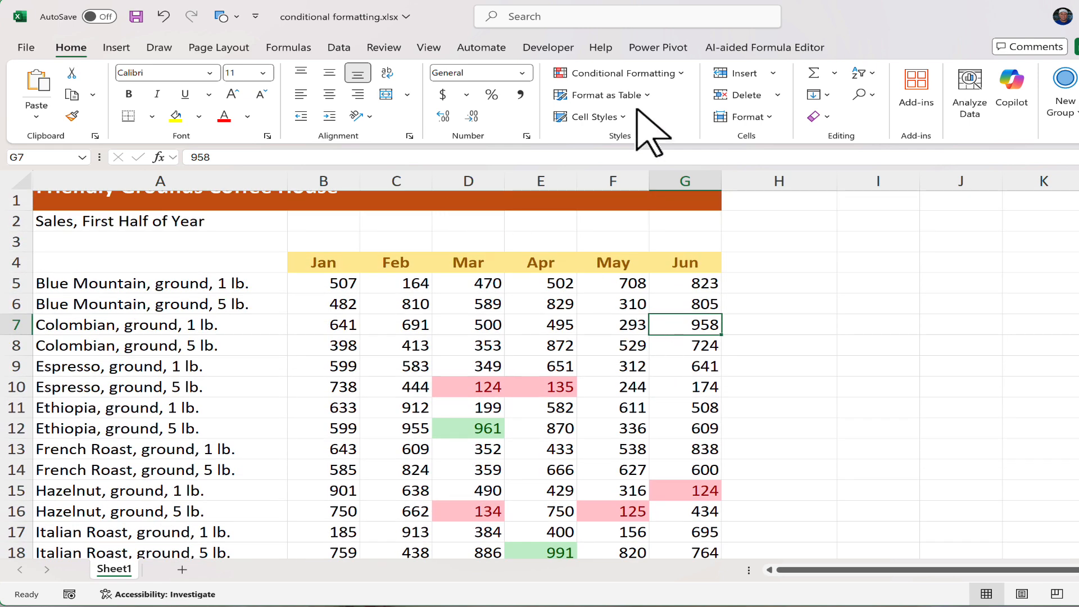
Clear the top and bottom ranking conditional formatting rules from the entire sheet
{"action": "left_click", "coordinate": [676, 73]}
{"action": "mouse_move", "coordinate": [677, 274]}
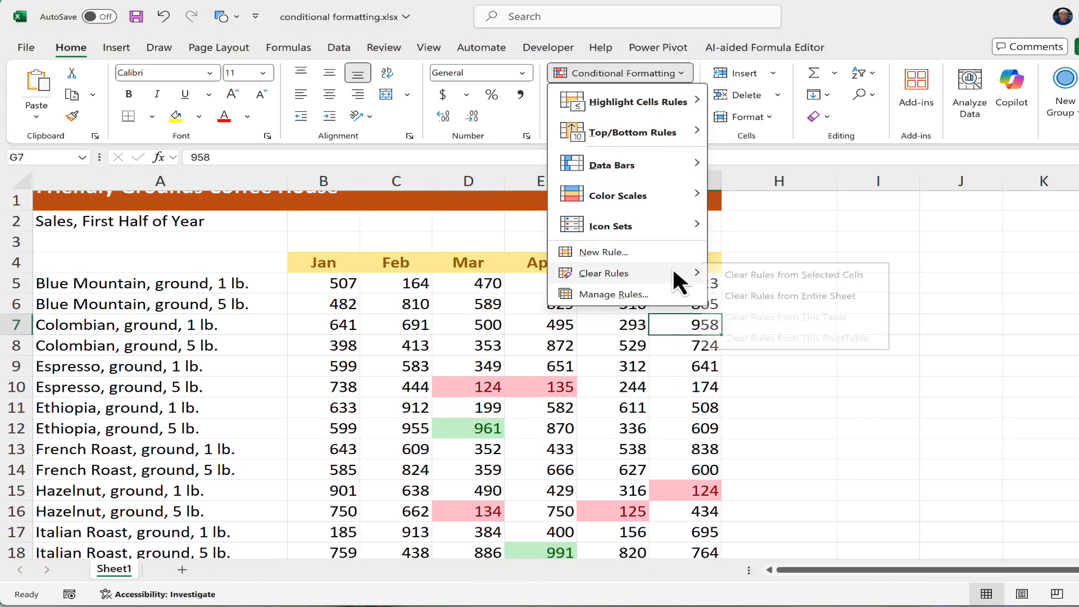
{"action": "left_click", "coordinate": [804, 296]}
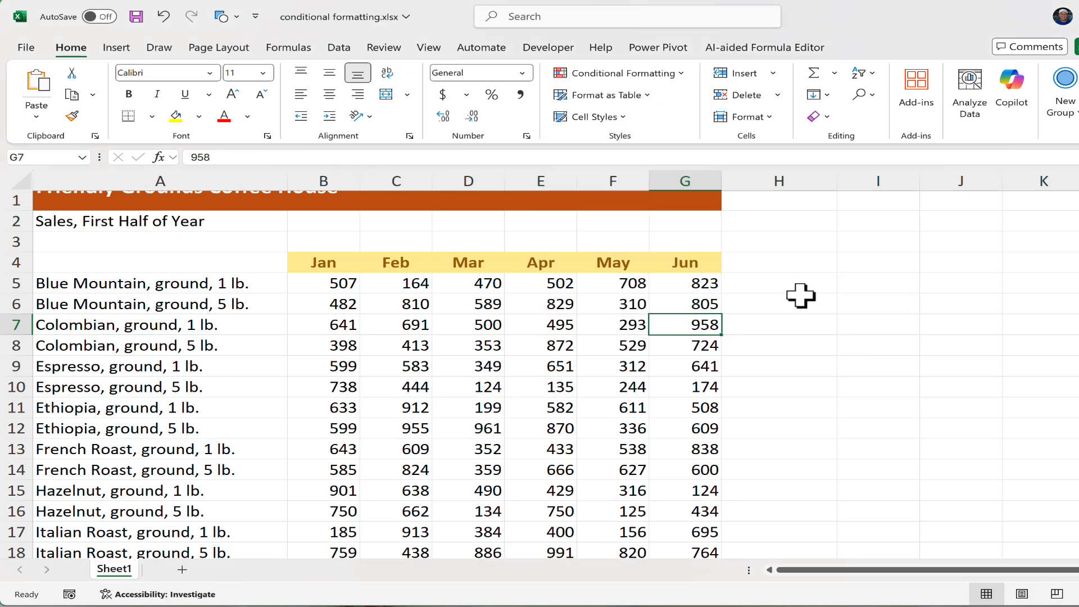
Select the named range data, add an Above Average rule with Green Fill with Dark Green Text, and check the highlighted figures
{"action": "left_click", "coordinate": [82, 157]}
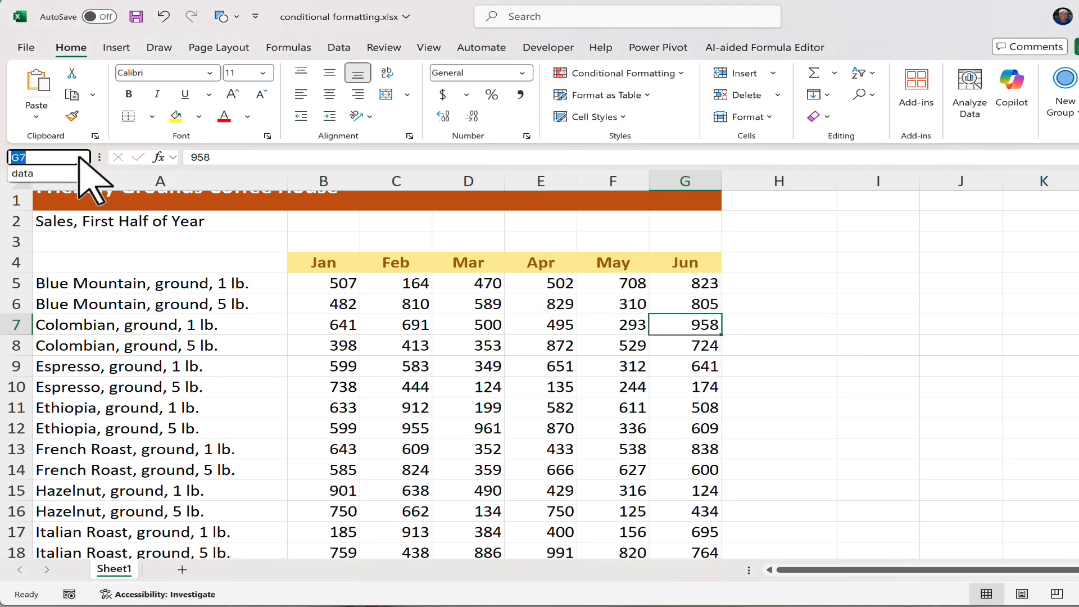
{"action": "left_click", "coordinate": [51, 170]}
{"action": "scroll", "coordinate": [651, 304], "scroll_direction": "up", "scroll_amount": 2}
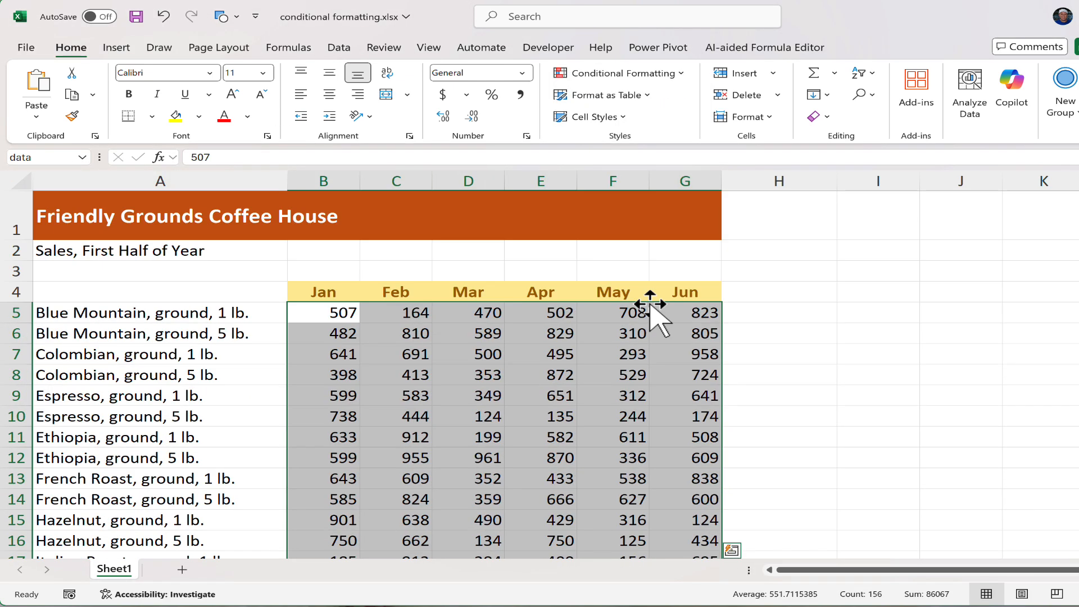
{"action": "left_click", "coordinate": [676, 73]}
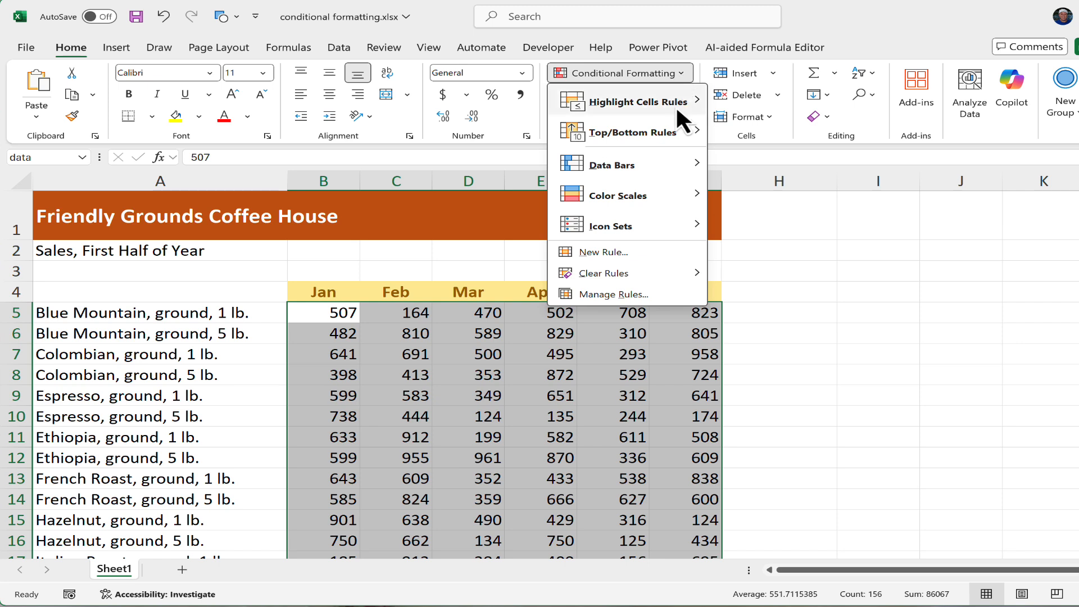
{"action": "mouse_move", "coordinate": [674, 133]}
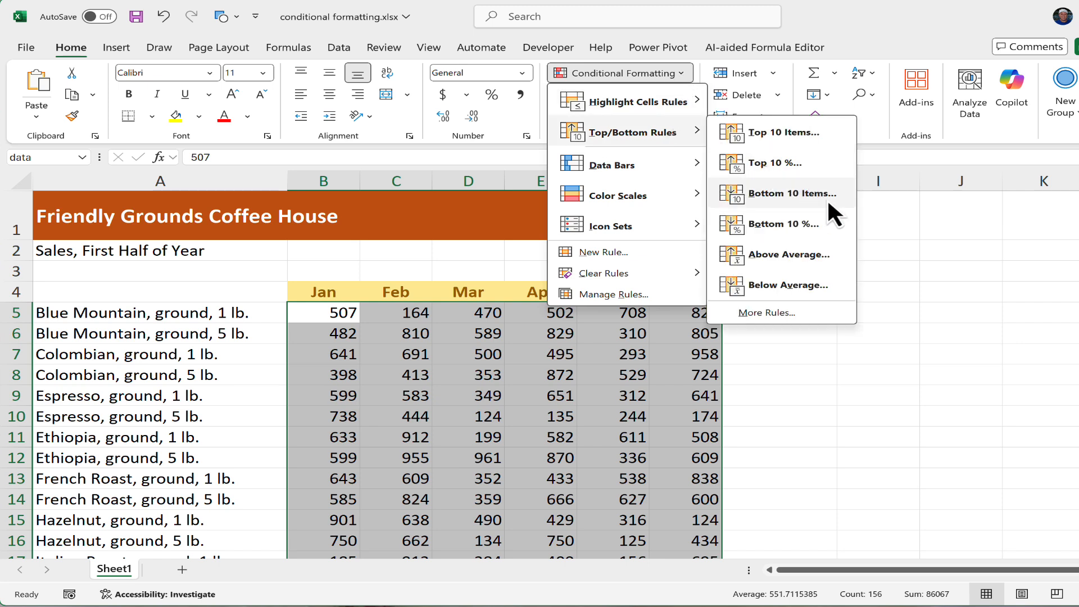
{"action": "left_click", "coordinate": [827, 251]}
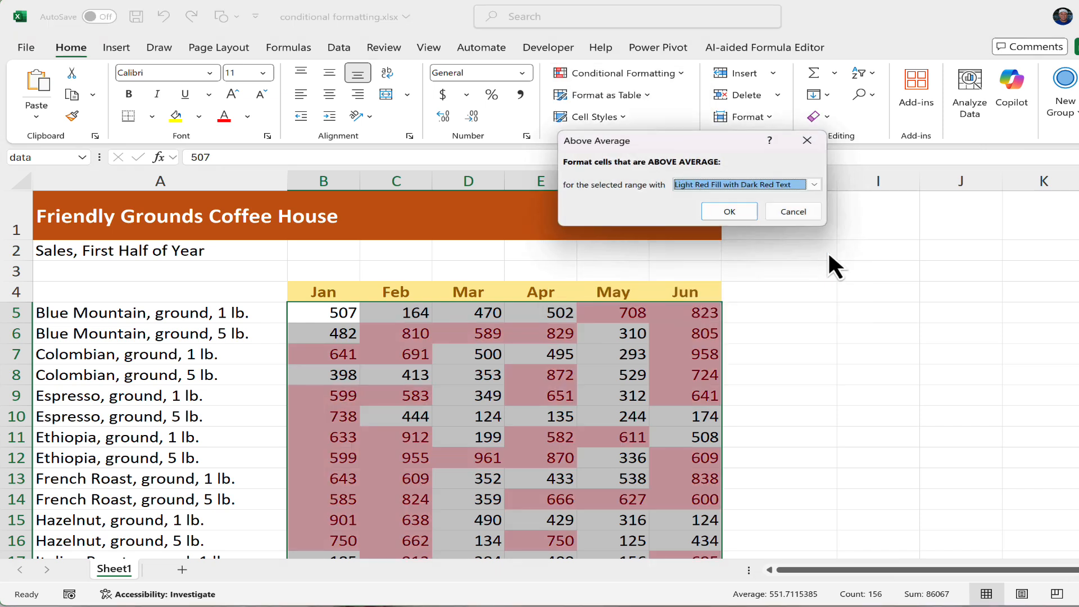
{"action": "left_click", "coordinate": [757, 180]}
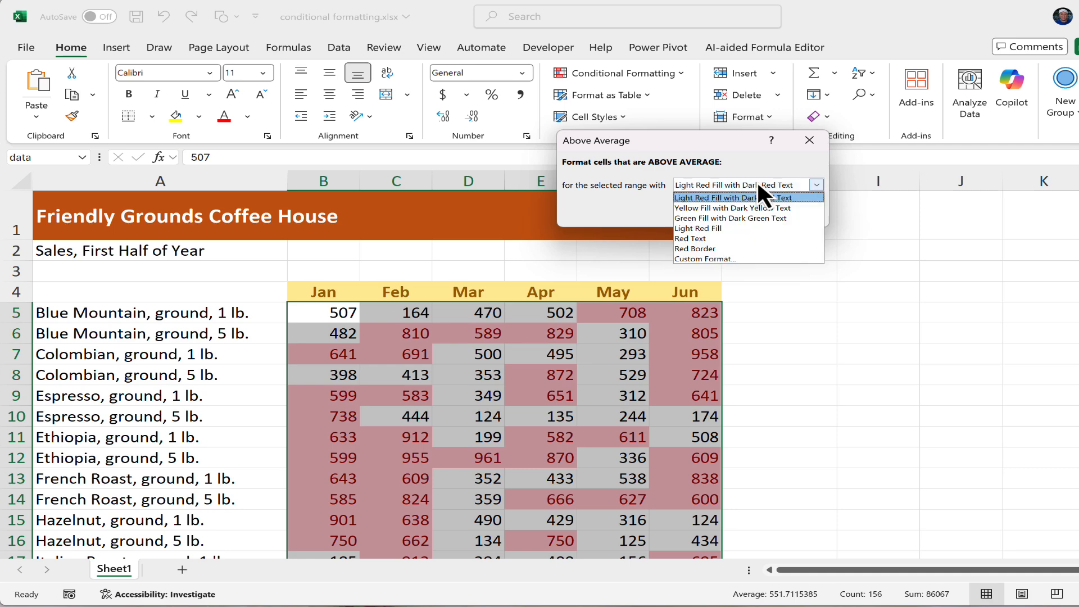
{"action": "left_click", "coordinate": [784, 217]}
{"action": "left_click", "coordinate": [743, 211]}
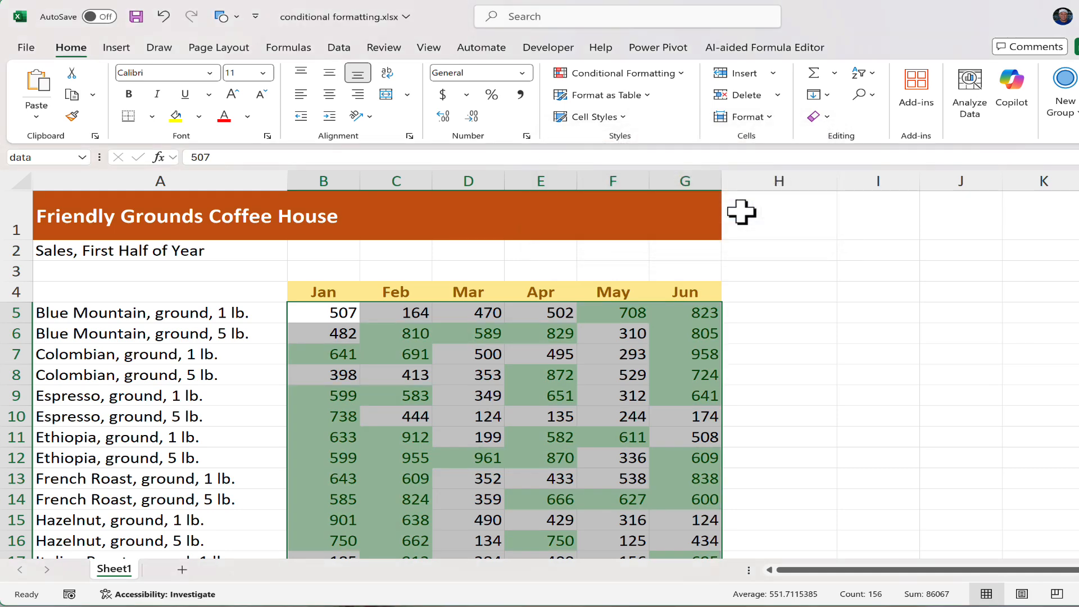
{"action": "left_click", "coordinate": [623, 416]}
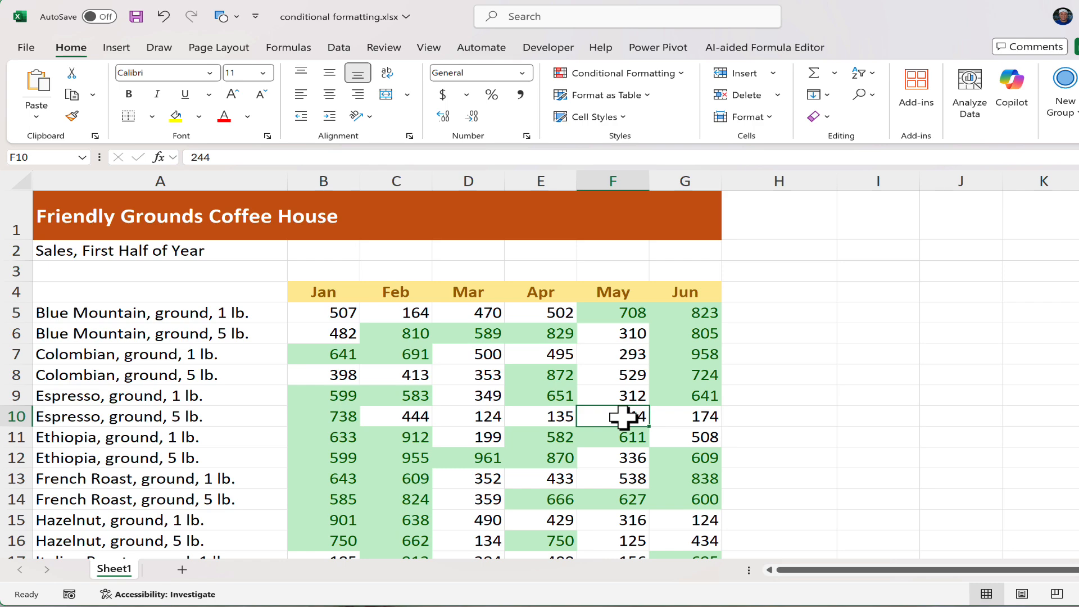
{"action": "scroll", "coordinate": [623, 415], "scroll_direction": "down", "scroll_amount": 4}
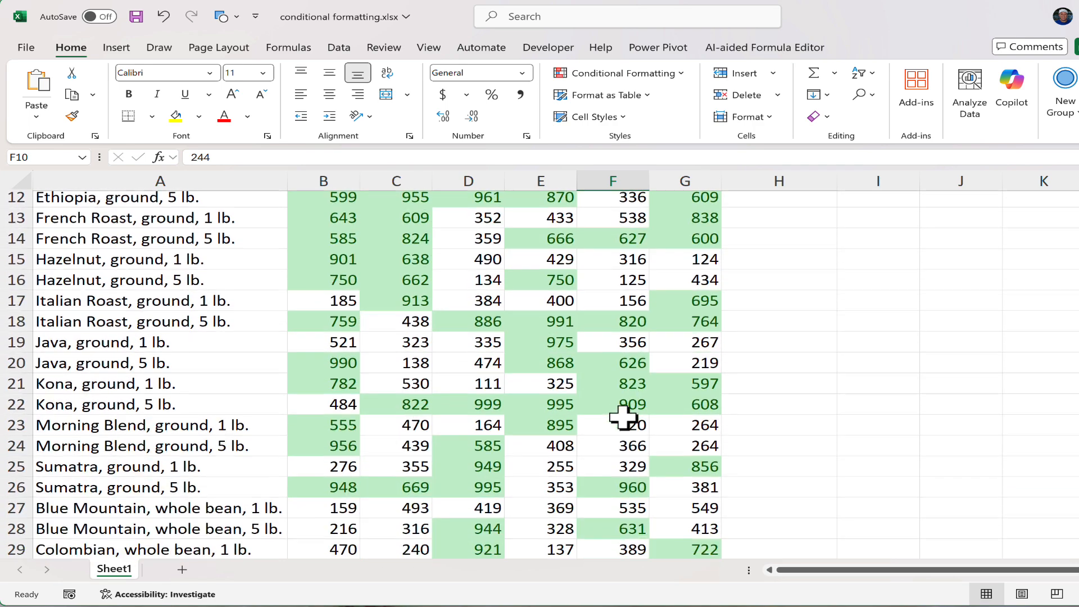
{"action": "scroll", "coordinate": [623, 416], "scroll_direction": "down", "scroll_amount": 1}
{"action": "scroll", "coordinate": [623, 415], "scroll_direction": "up", "scroll_amount": 3}
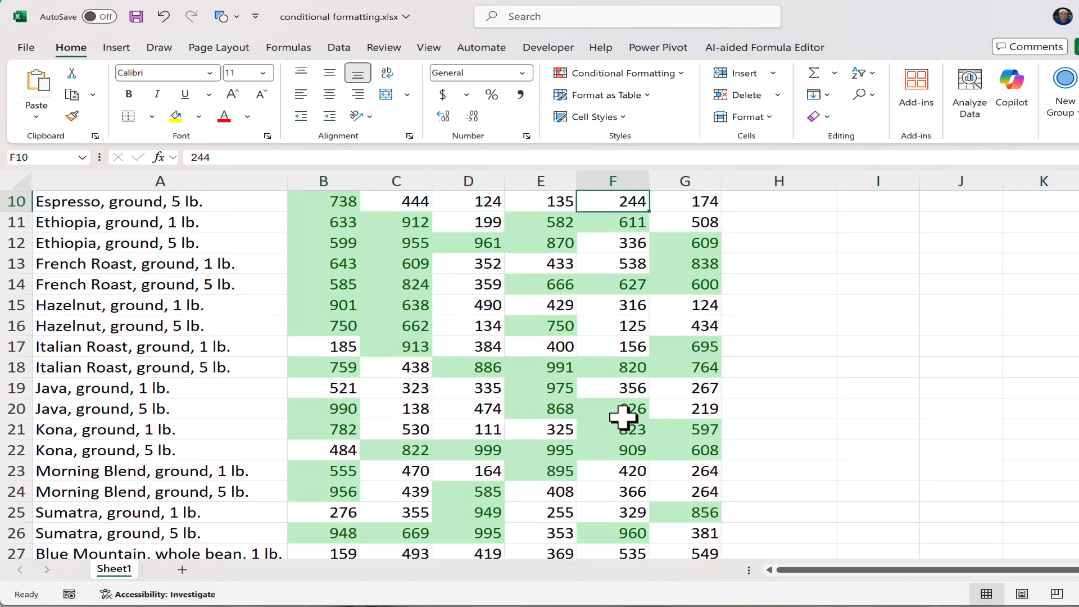
{"action": "scroll", "coordinate": [622, 417], "scroll_direction": "up", "scroll_amount": 3}
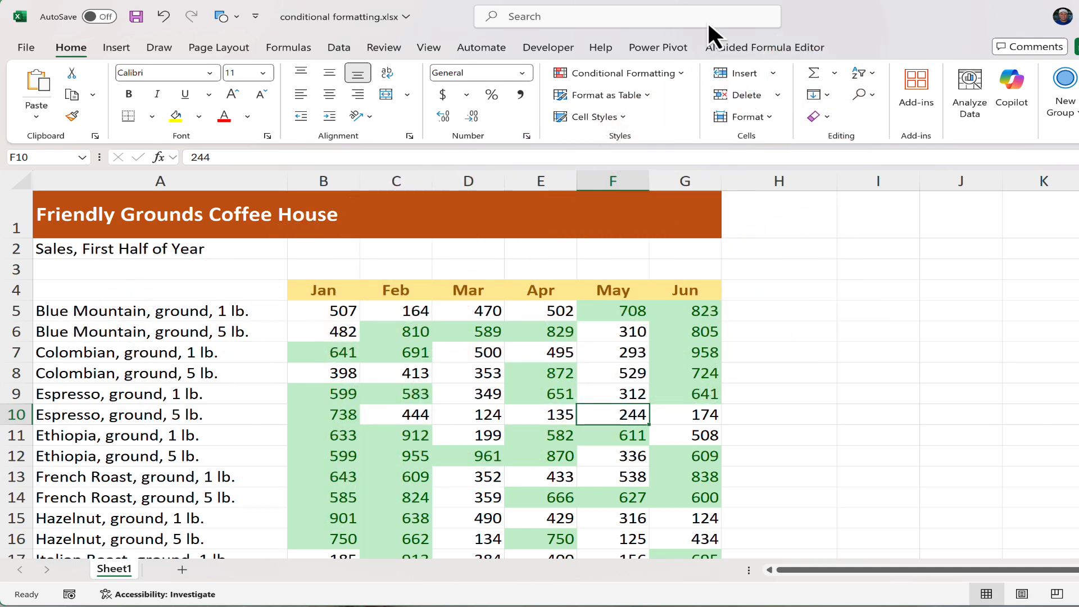
Clear the above-average conditional formatting from the entire sheet and select cell H4
{"action": "left_click", "coordinate": [679, 73]}
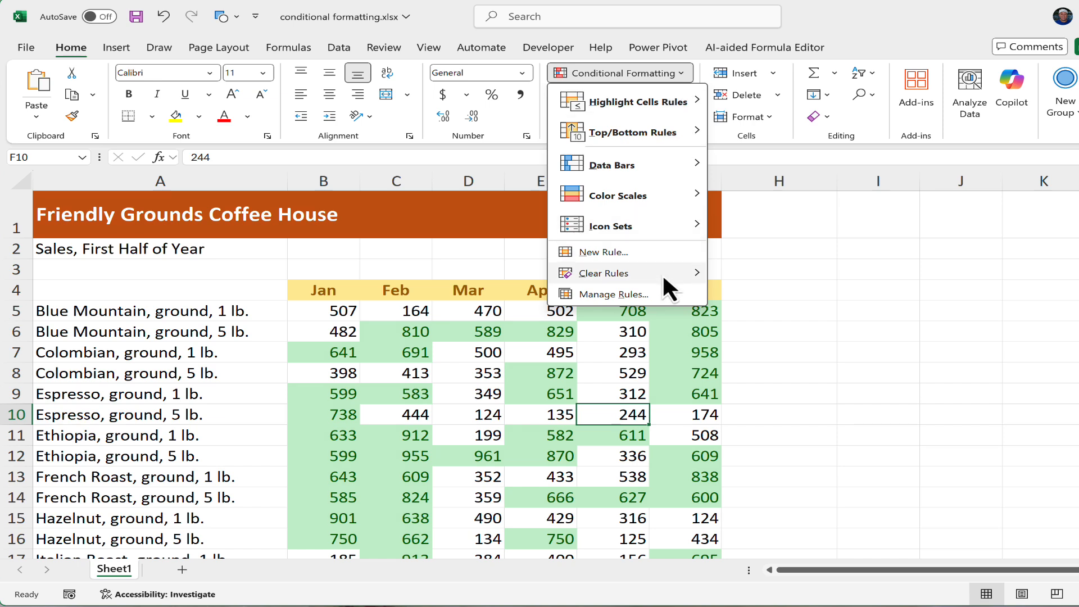
{"action": "mouse_move", "coordinate": [665, 274]}
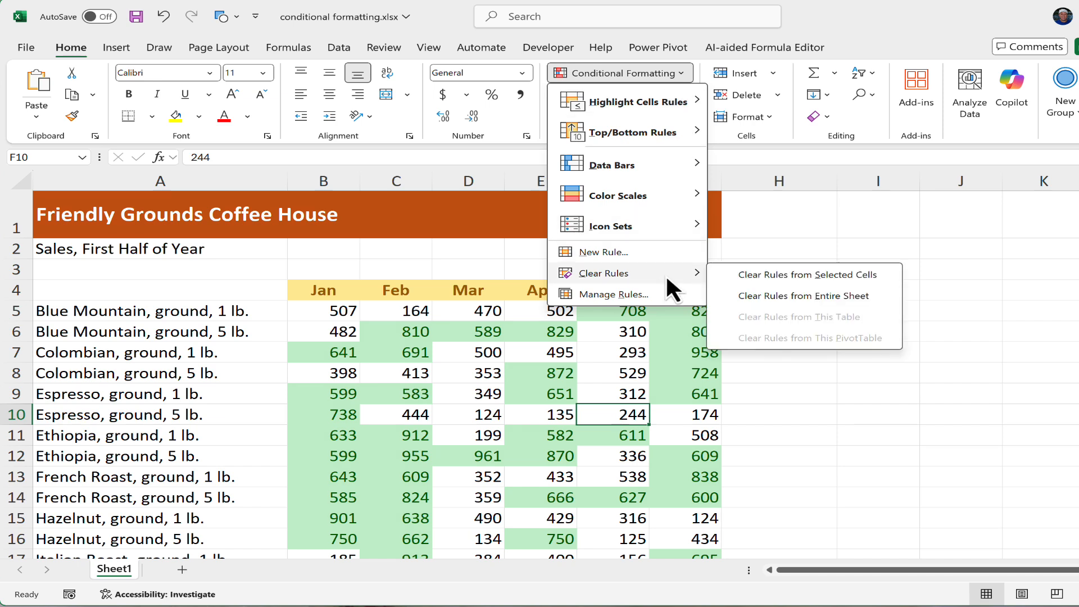
{"action": "left_click", "coordinate": [816, 298]}
{"action": "left_click", "coordinate": [784, 292]}
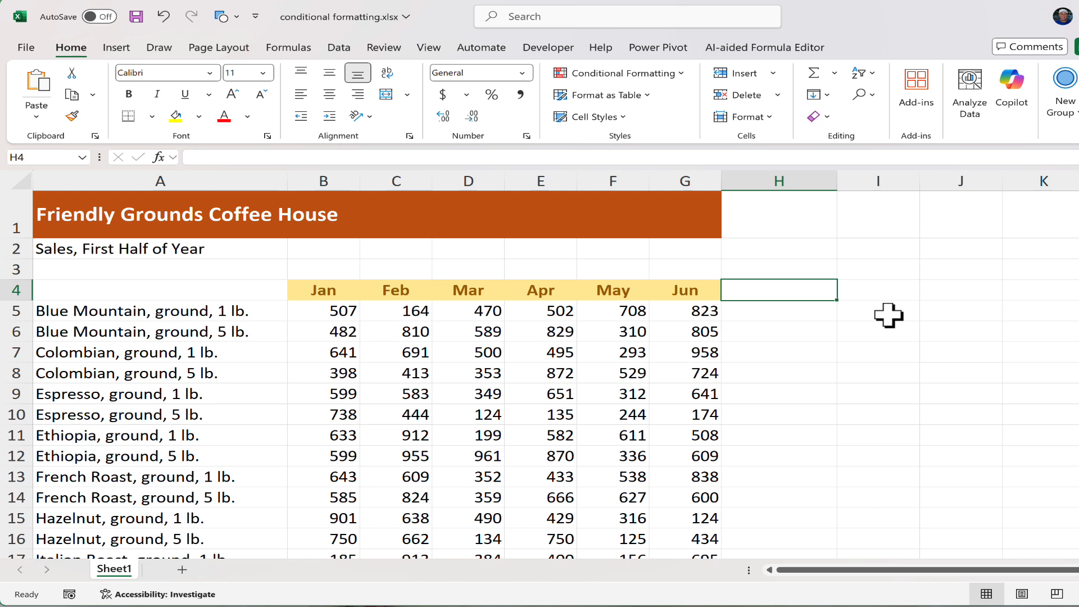
Add a Total column in H4, sum January to June for the first product, and fill the formula down to every product row
{"action": "type", "text": "Tot"}
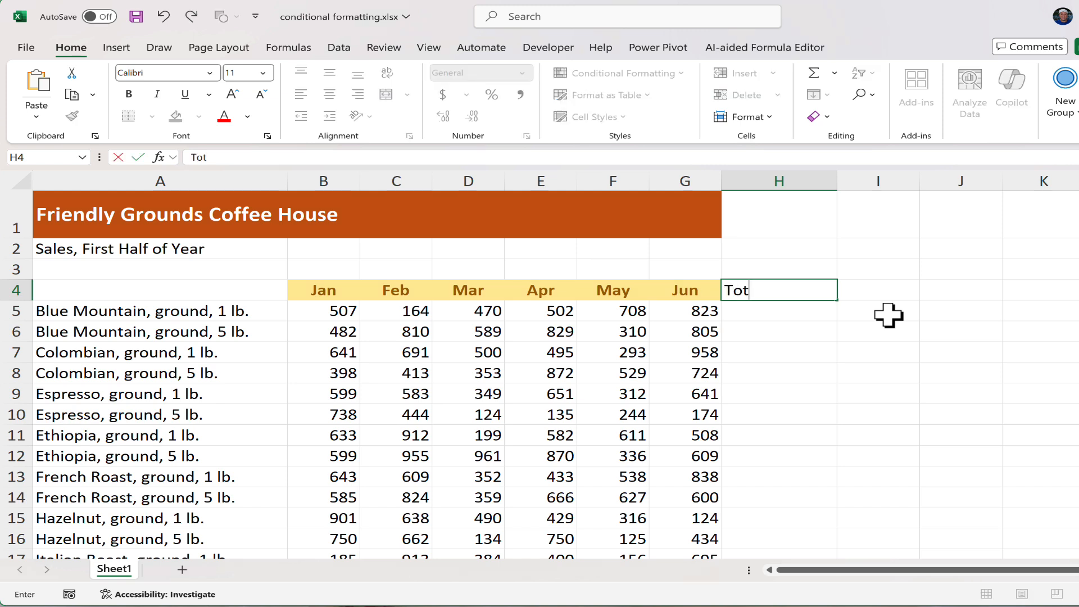
{"action": "type", "text": "al"}
{"action": "key", "text": "Return"}
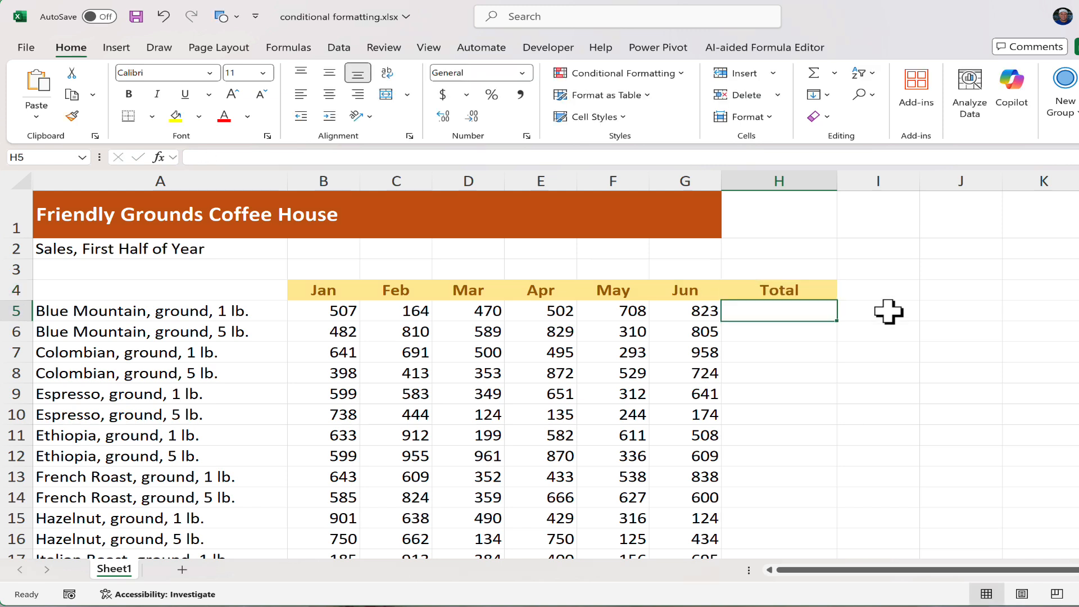
{"action": "left_click", "coordinate": [814, 68]}
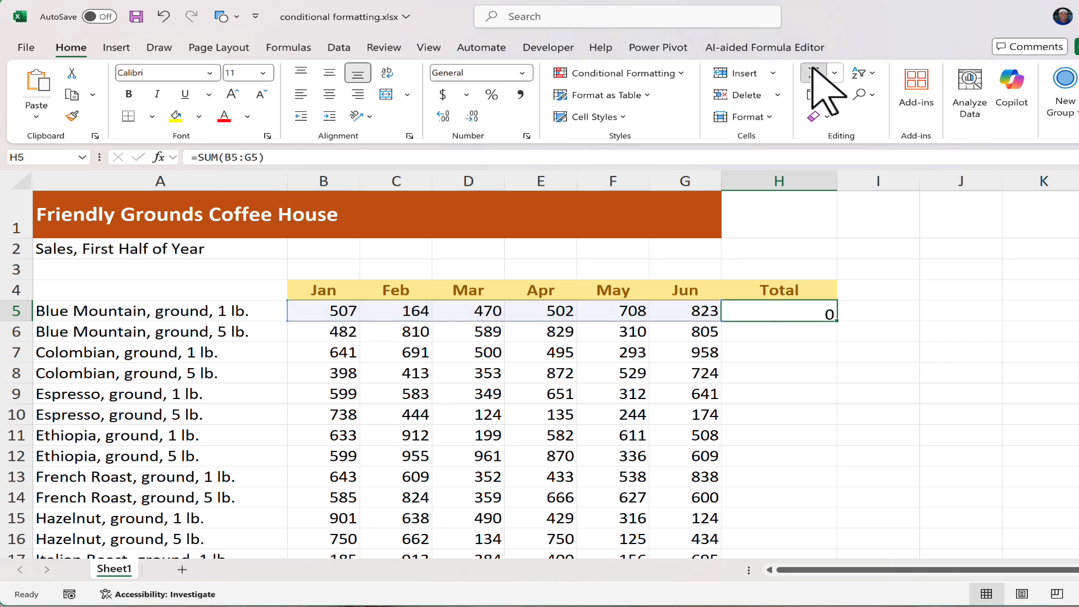
{"action": "left_click", "coordinate": [814, 69]}
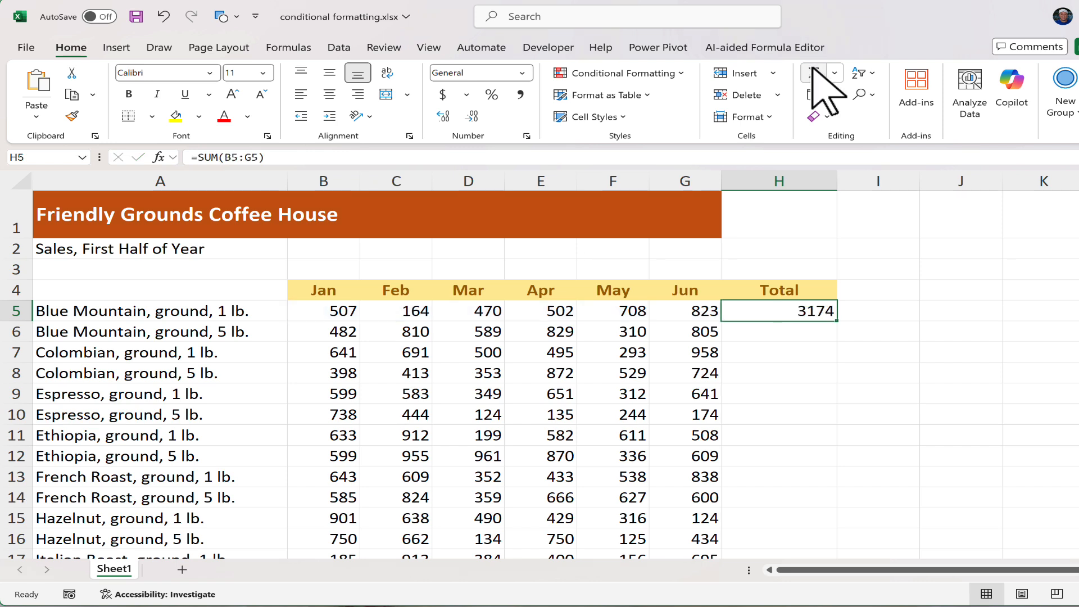
{"action": "double_click", "coordinate": [839, 324]}
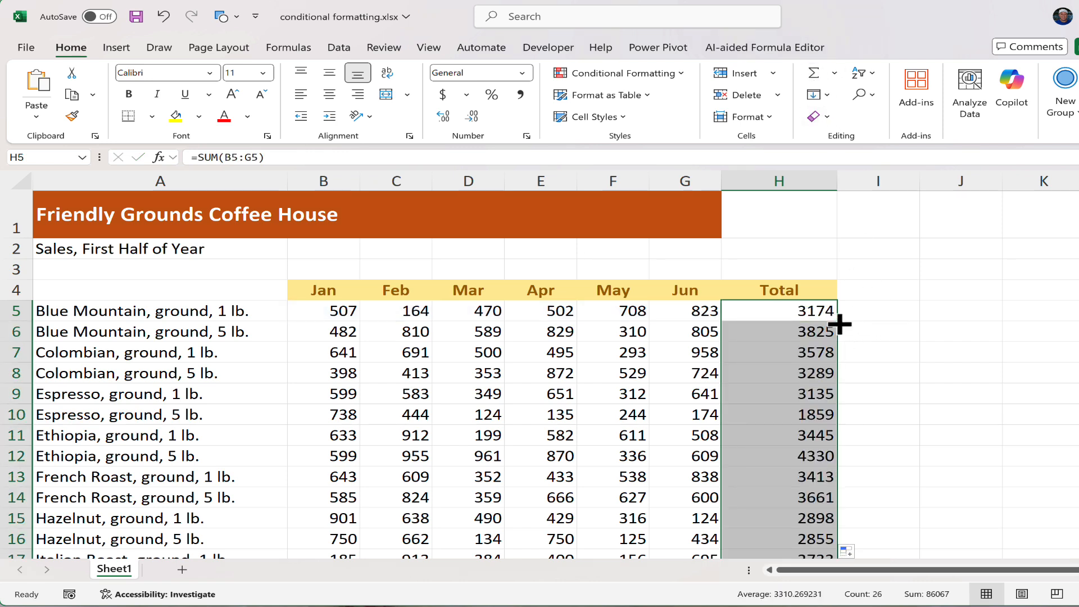
{"action": "left_click", "coordinate": [791, 313]}
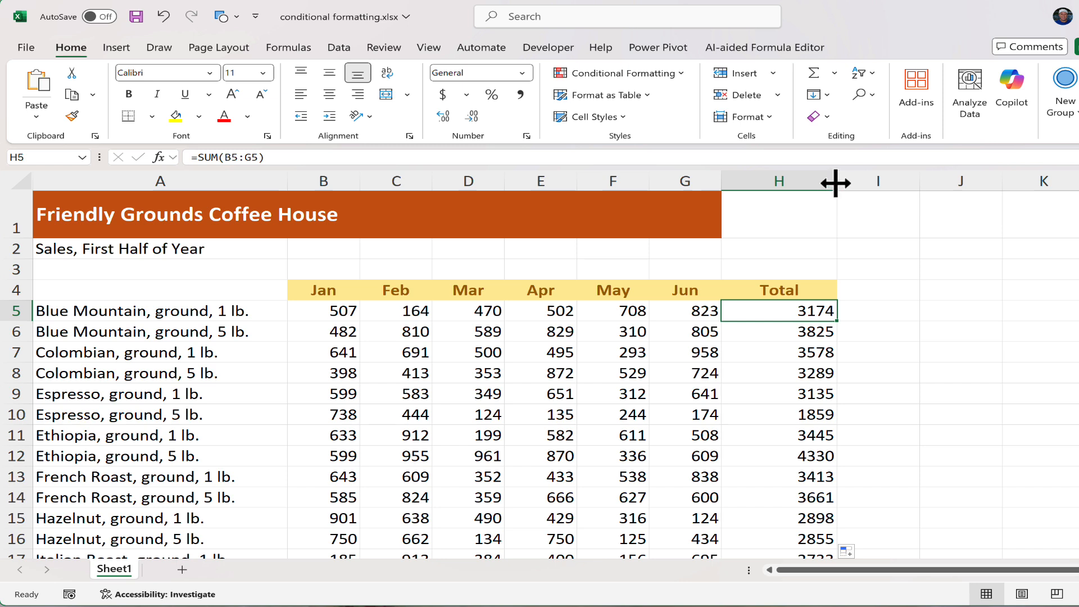
Narrow the Total column slightly and extend the orange title banner formatting from G1 into H1
{"action": "left_click_drag", "start_coordinate": [835, 182], "coordinate": [812, 182]}
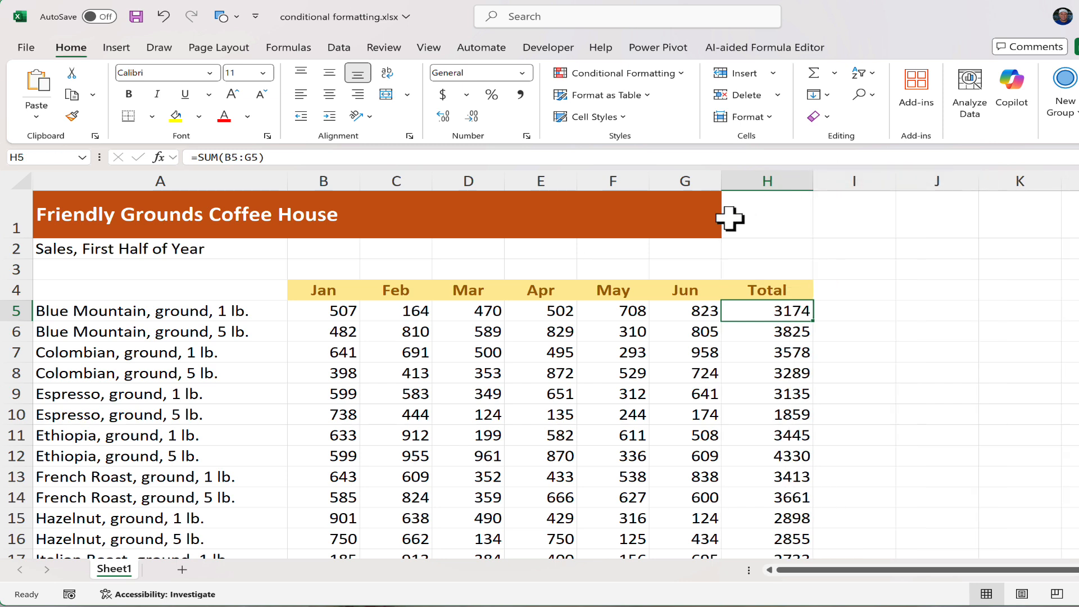
{"action": "left_click", "coordinate": [706, 223]}
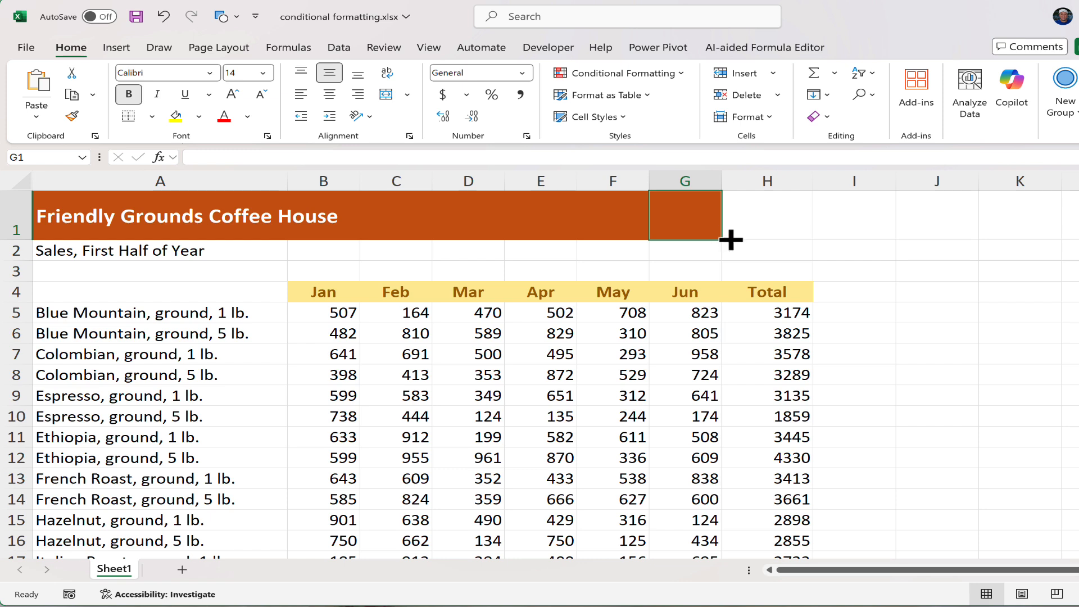
{"action": "left_click_drag", "start_coordinate": [722, 239], "coordinate": [797, 239]}
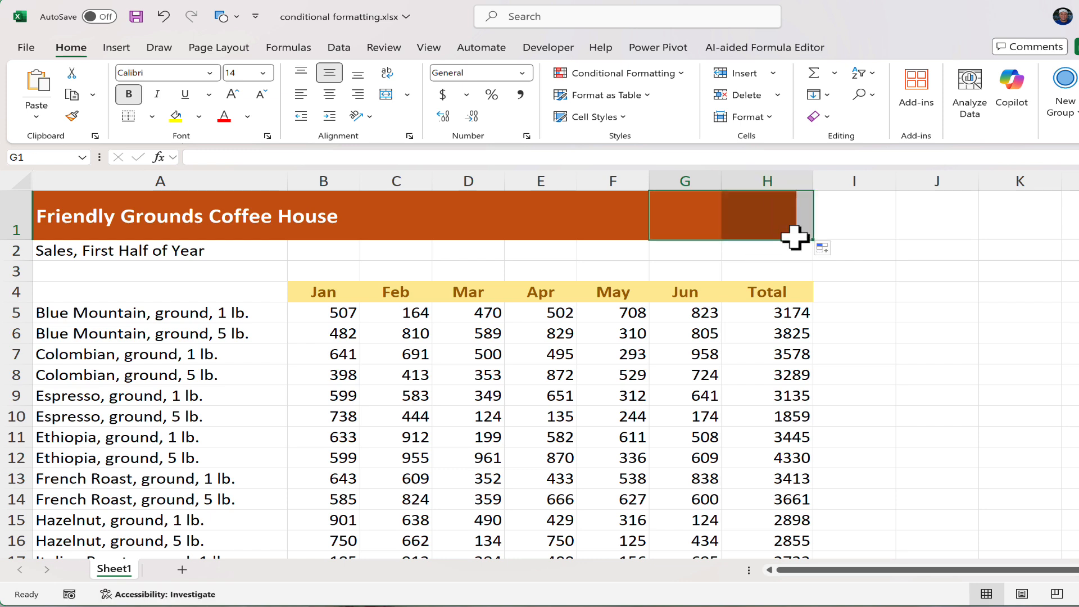
{"action": "left_click", "coordinate": [772, 317]}
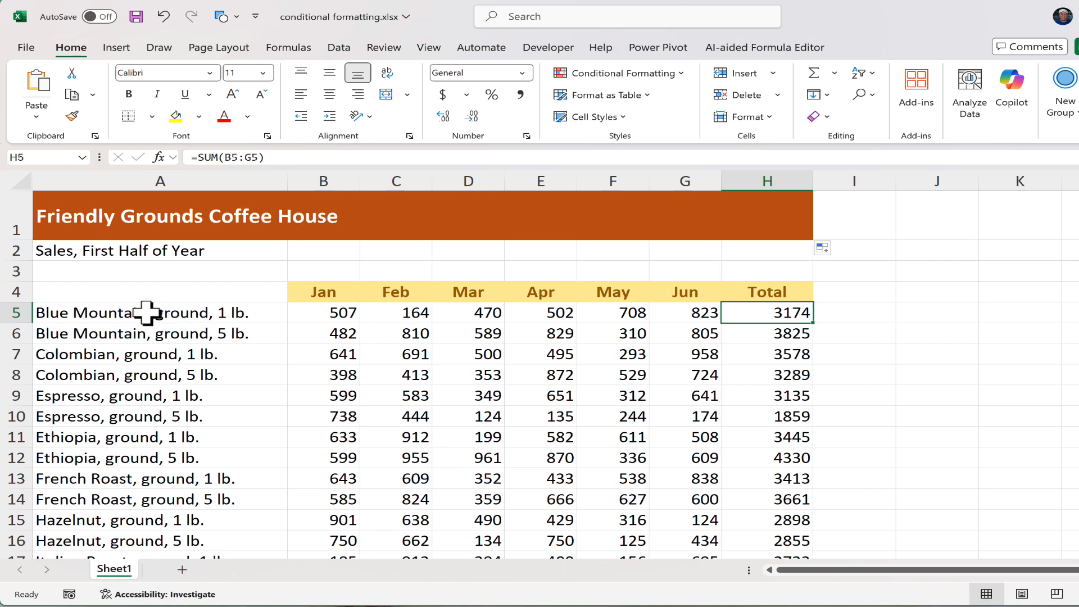
Select the product names in A5:A30 and start a new conditional formatting rule that uses a formula to determine which cells to format
{"action": "left_click", "coordinate": [192, 314]}
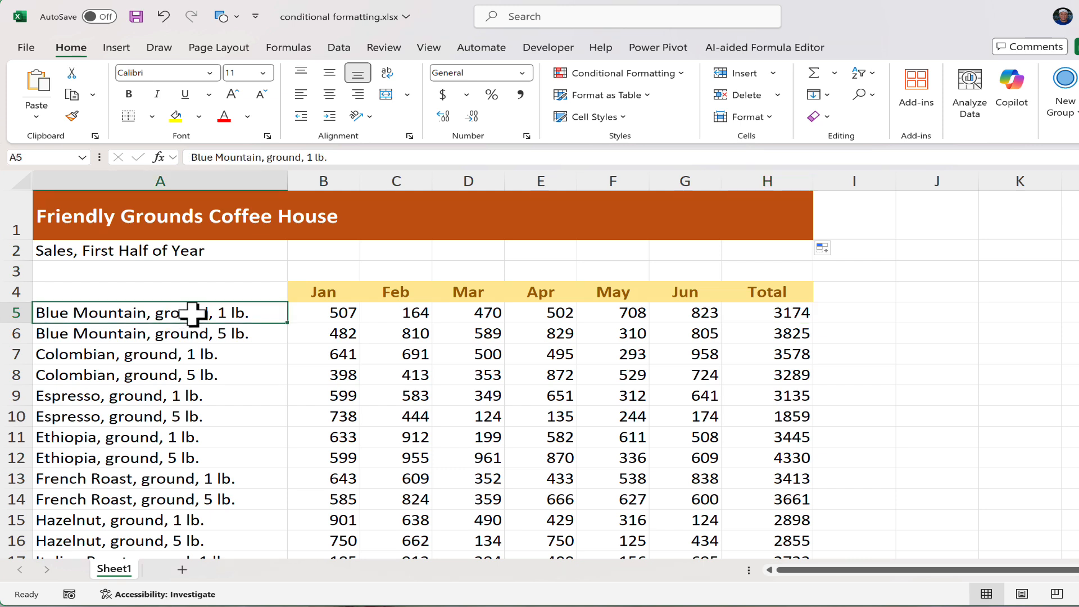
{"action": "key", "text": "ctrl+shift+Down"}
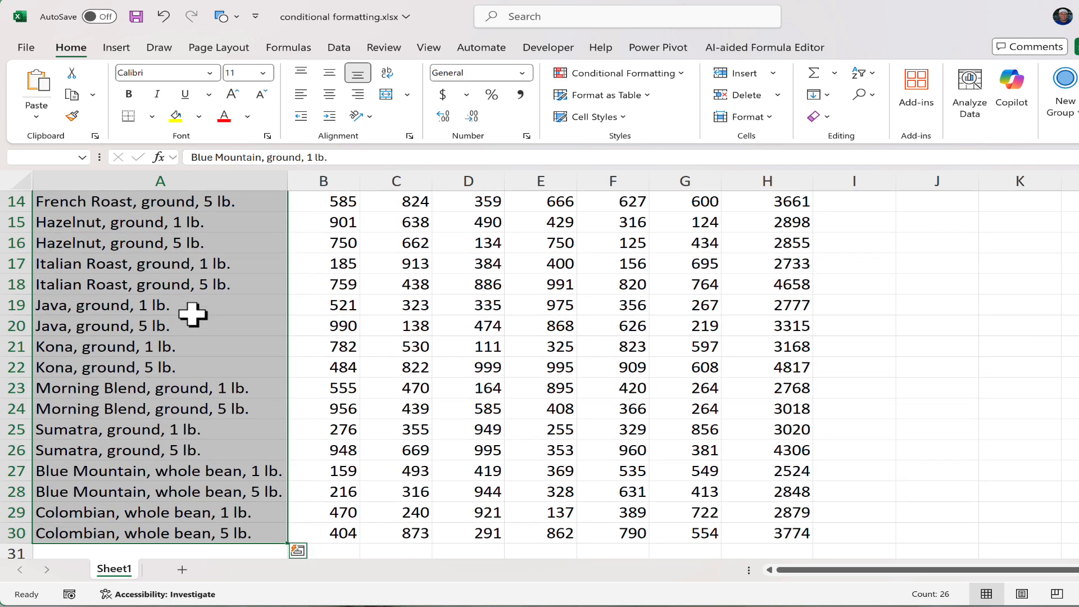
{"action": "scroll", "coordinate": [192, 314], "scroll_direction": "up", "scroll_amount": 5}
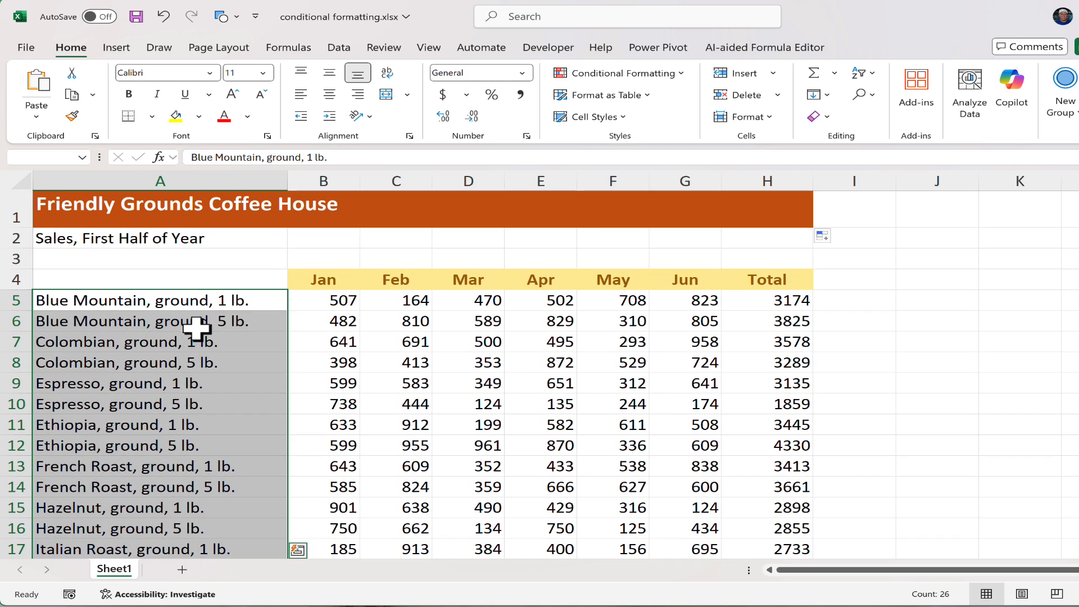
{"action": "left_click", "coordinate": [676, 75]}
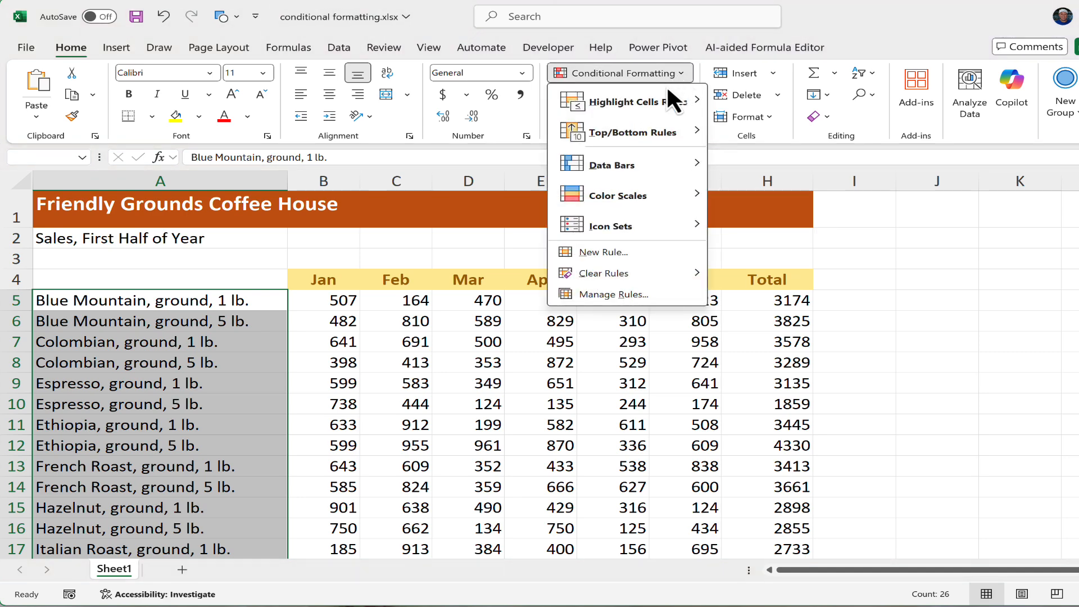
{"action": "left_click", "coordinate": [635, 252]}
{"action": "left_click_drag", "start_coordinate": [691, 44], "coordinate": [632, 83]}
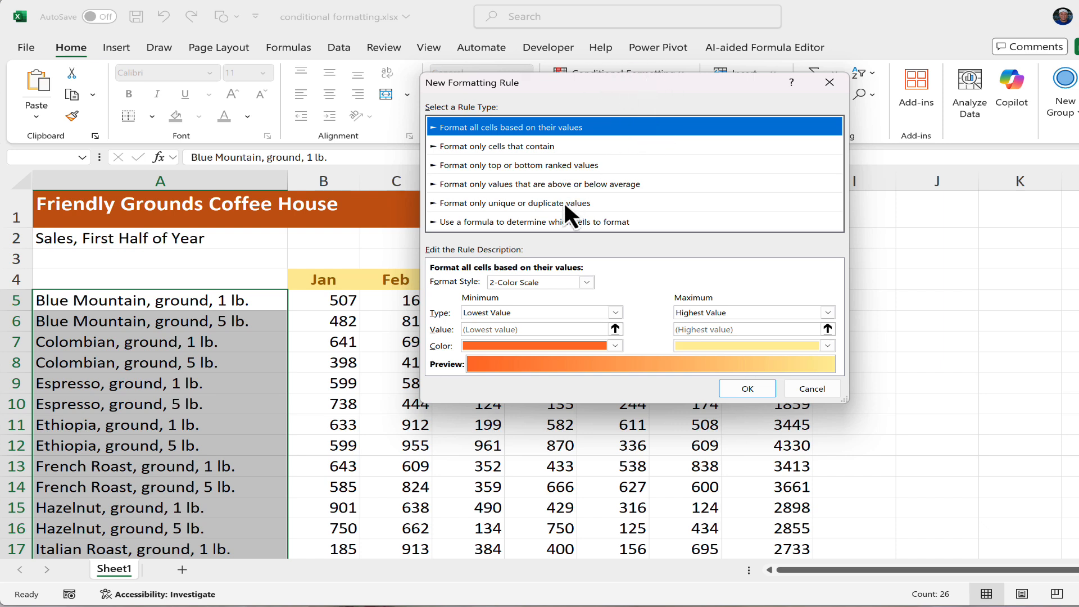
{"action": "left_click", "coordinate": [564, 221]}
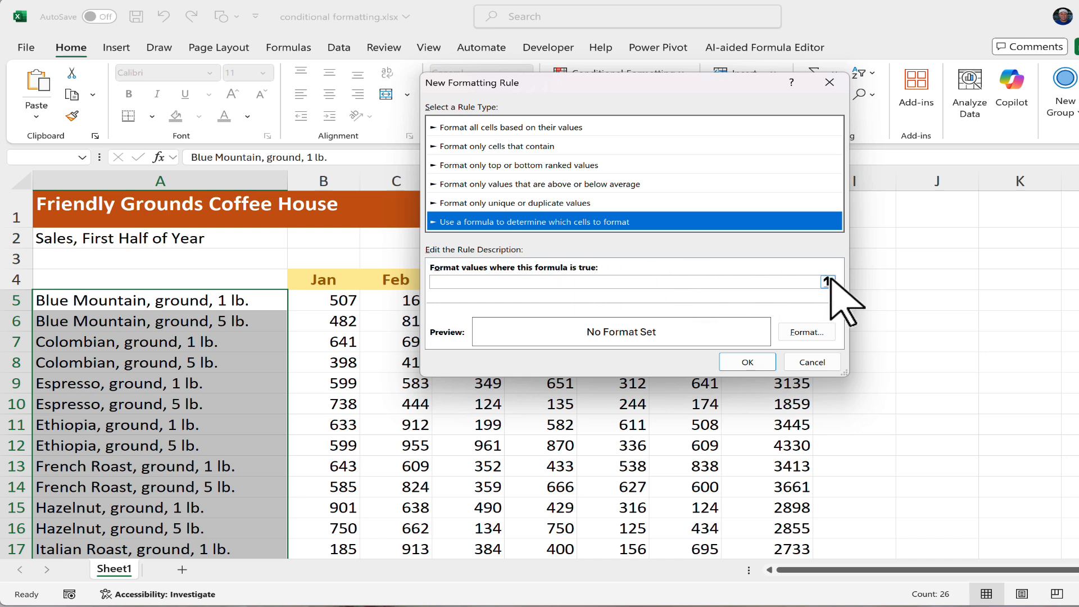
Enter =H5>=3500 as the formula of the new formatting rule
{"action": "left_click", "coordinate": [480, 282]}
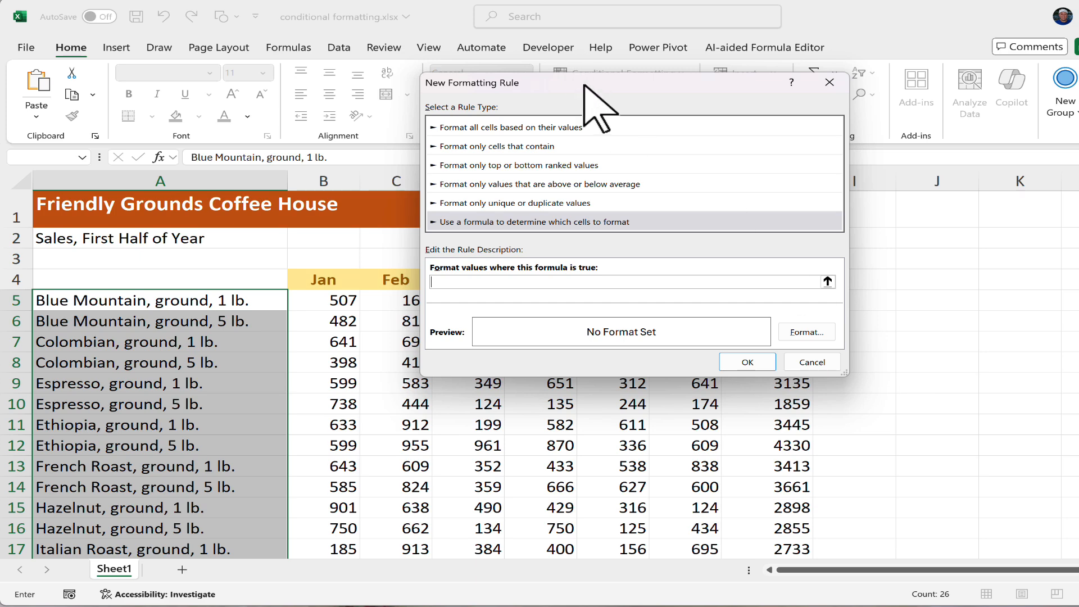
{"action": "left_click_drag", "start_coordinate": [584, 85], "coordinate": [1007, 127]}
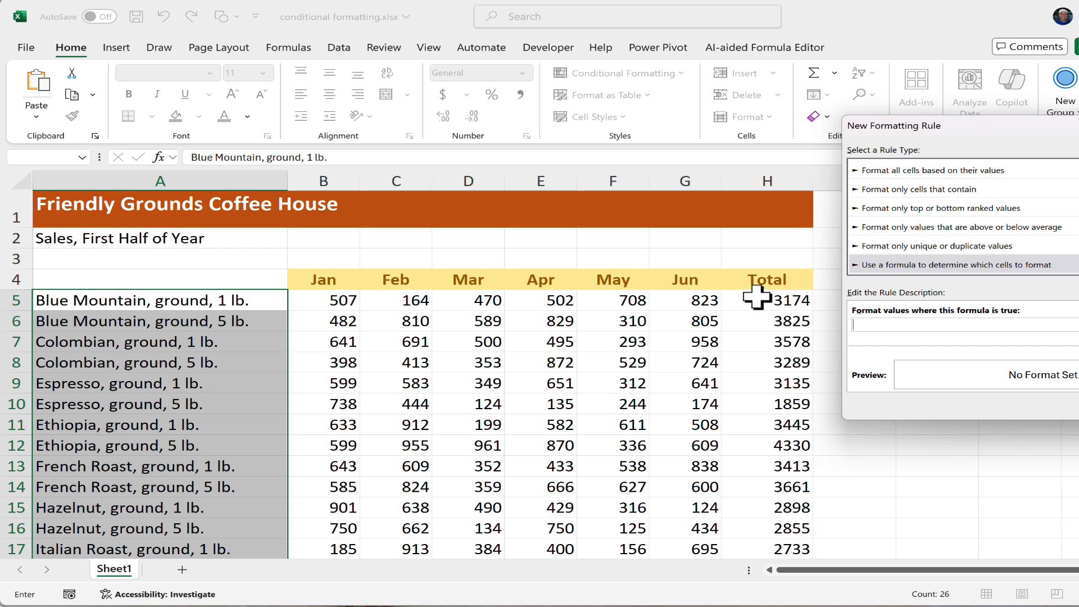
{"action": "left_click_drag", "start_coordinate": [1017, 128], "coordinate": [596, 137]}
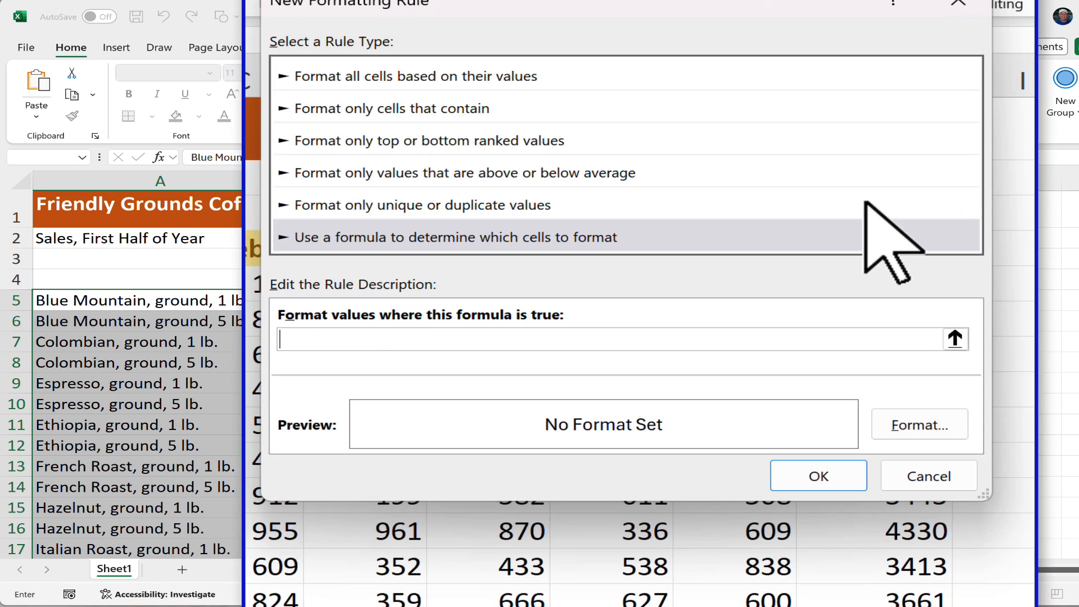
{"action": "type", "text": "="}
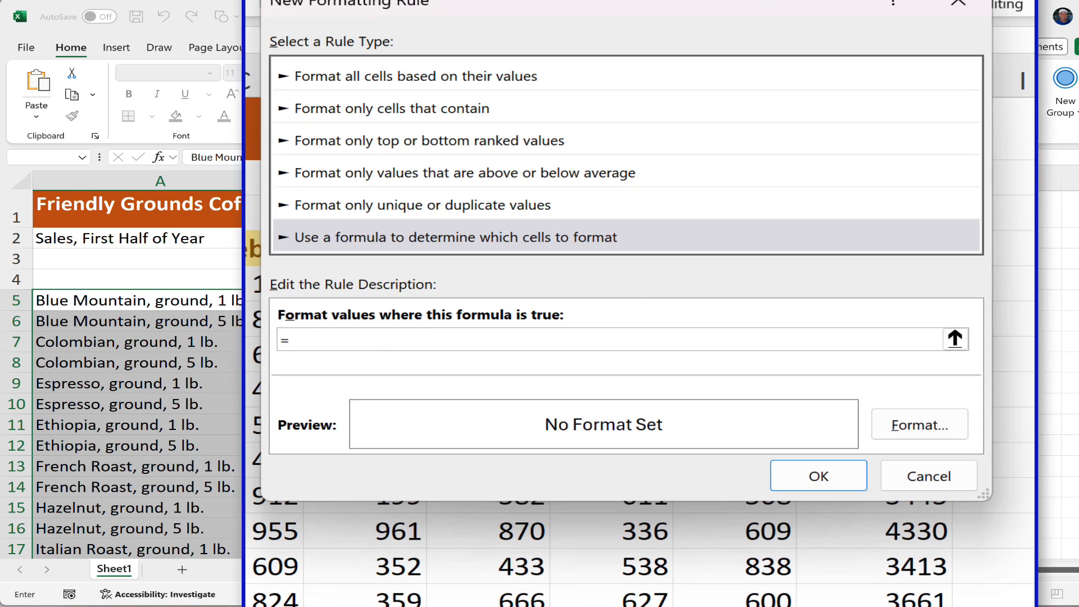
{"action": "type", "text": "H5>=3500"}
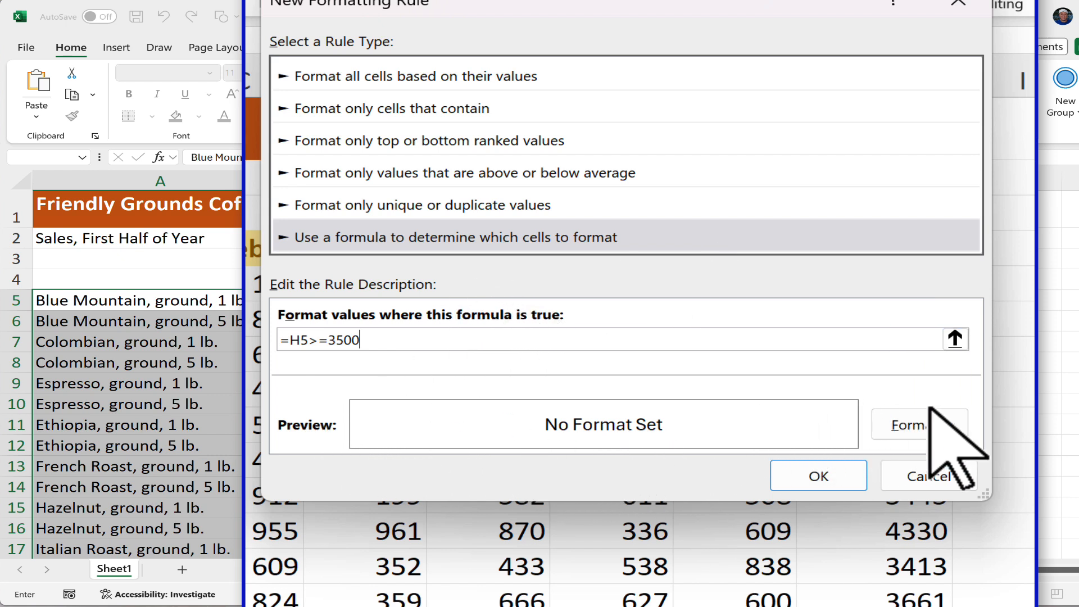
Give the rule the lightest green fill and apply it to the selected product names
{"action": "left_click", "coordinate": [920, 423]}
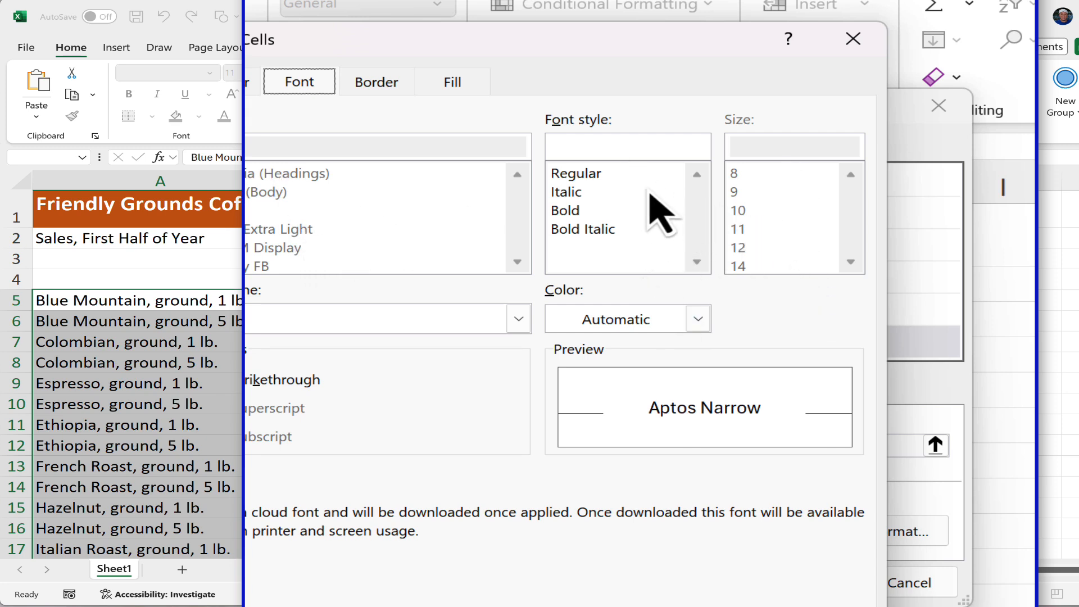
{"action": "left_click", "coordinate": [457, 82]}
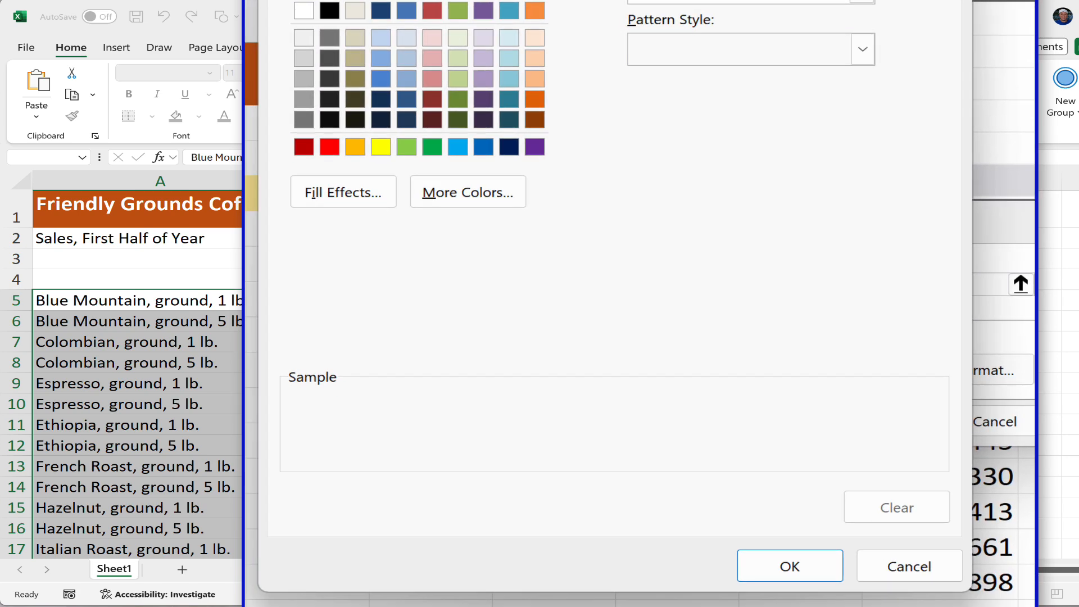
{"action": "left_click", "coordinate": [452, 51]}
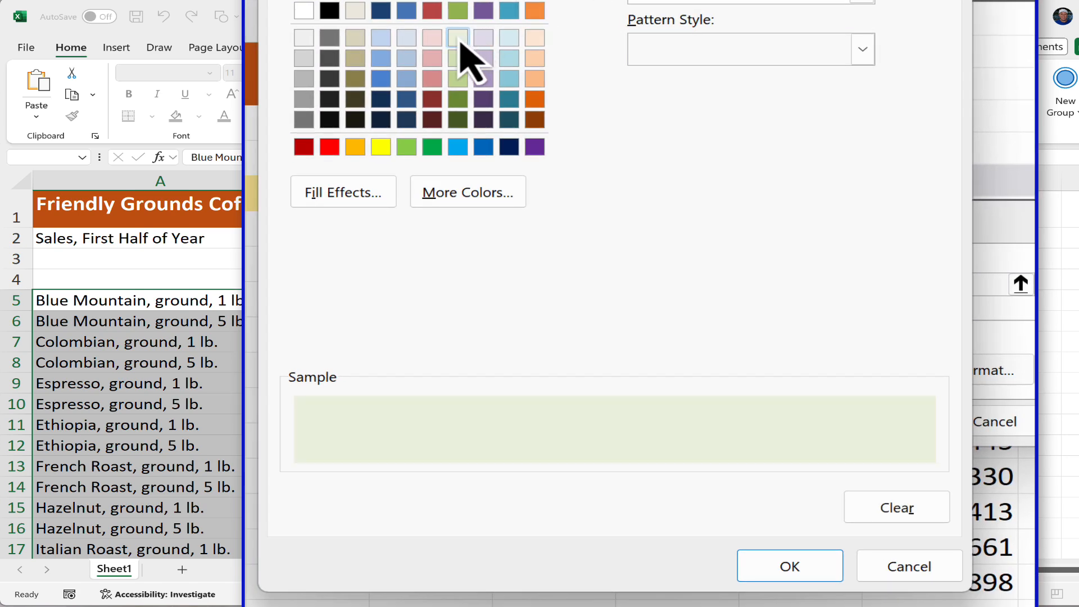
{"action": "left_click", "coordinate": [803, 565]}
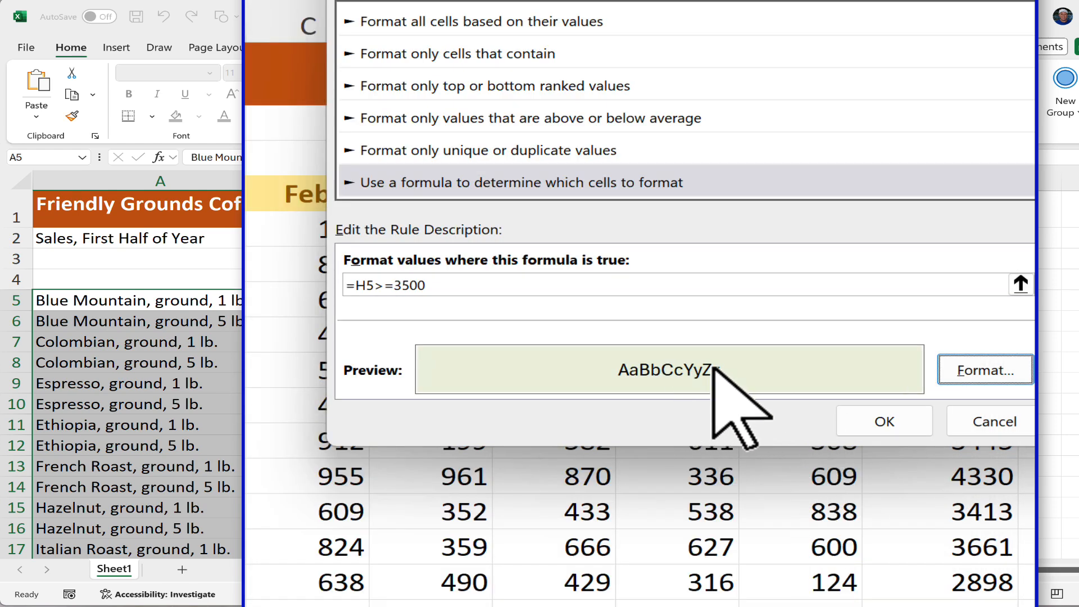
{"action": "left_click", "coordinate": [881, 419]}
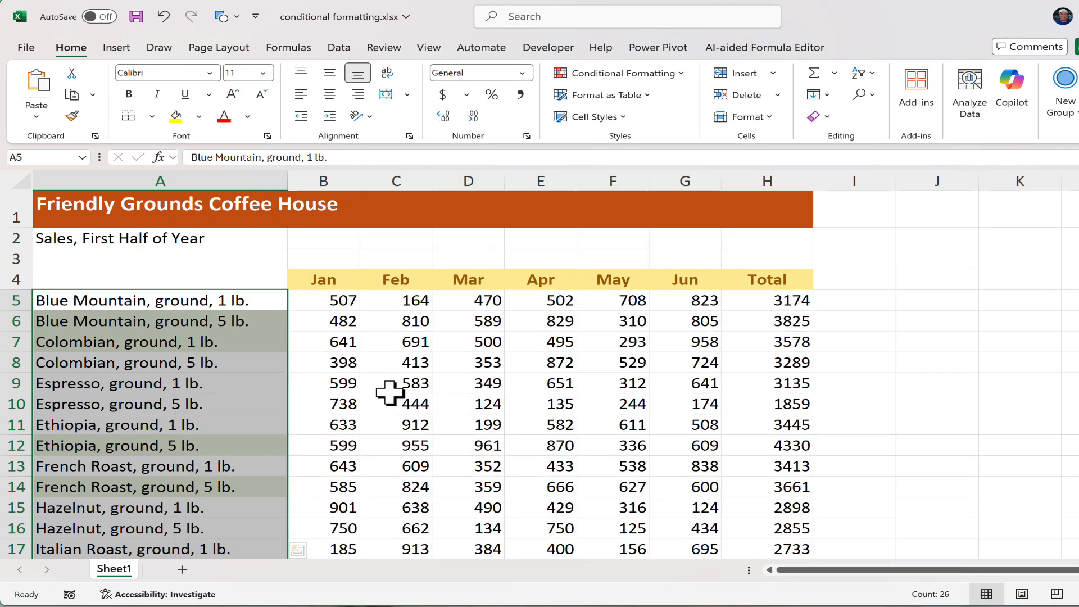
Examine which product names are highlighted and compare their rows with the figures in the Total column
{"action": "left_click", "coordinate": [400, 402]}
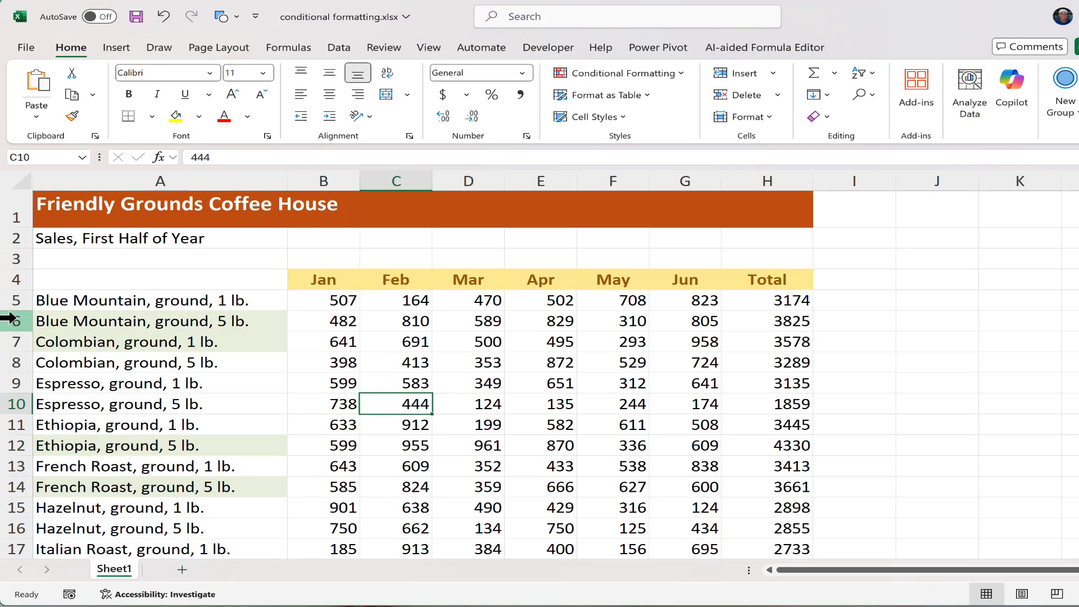
{"action": "left_click_drag", "start_coordinate": [9, 318], "coordinate": [8, 346]}
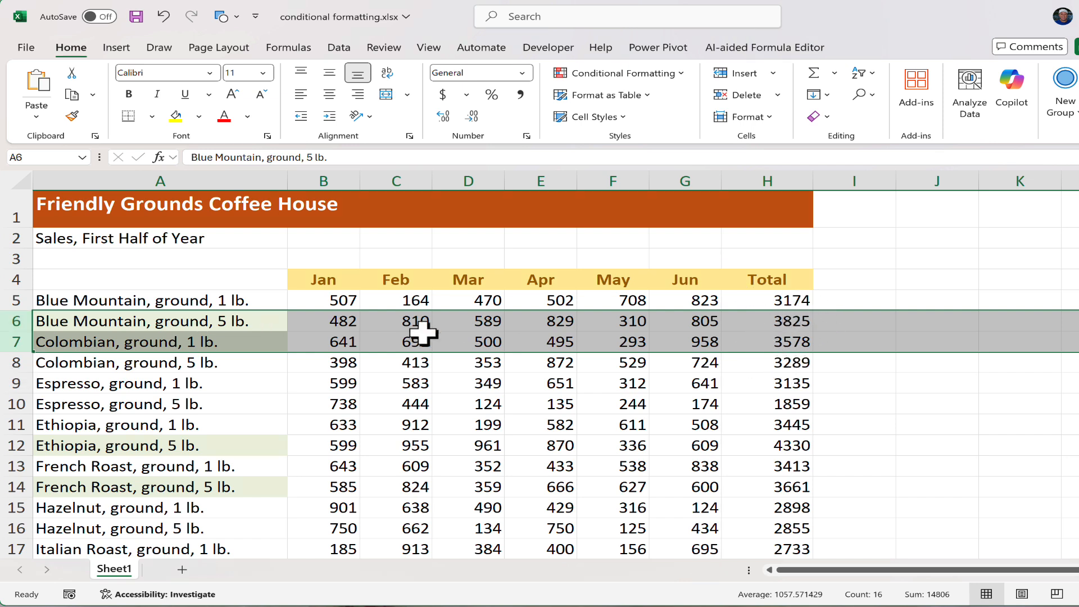
{"action": "left_click", "coordinate": [218, 325]}
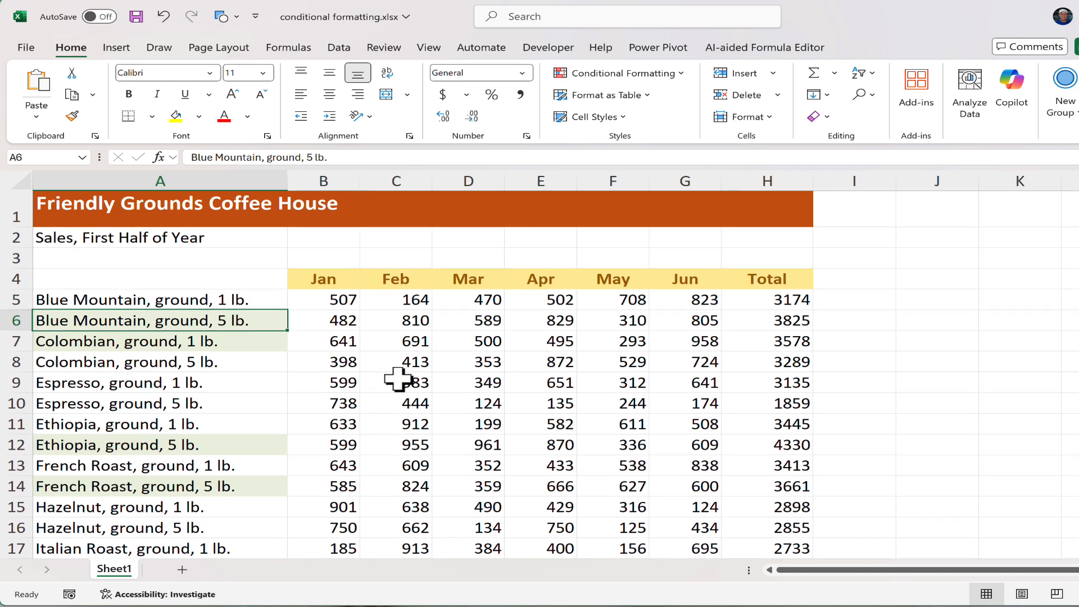
{"action": "scroll", "coordinate": [399, 379], "scroll_direction": "down", "scroll_amount": 2}
{"action": "scroll", "coordinate": [398, 379], "scroll_direction": "down", "scroll_amount": 2}
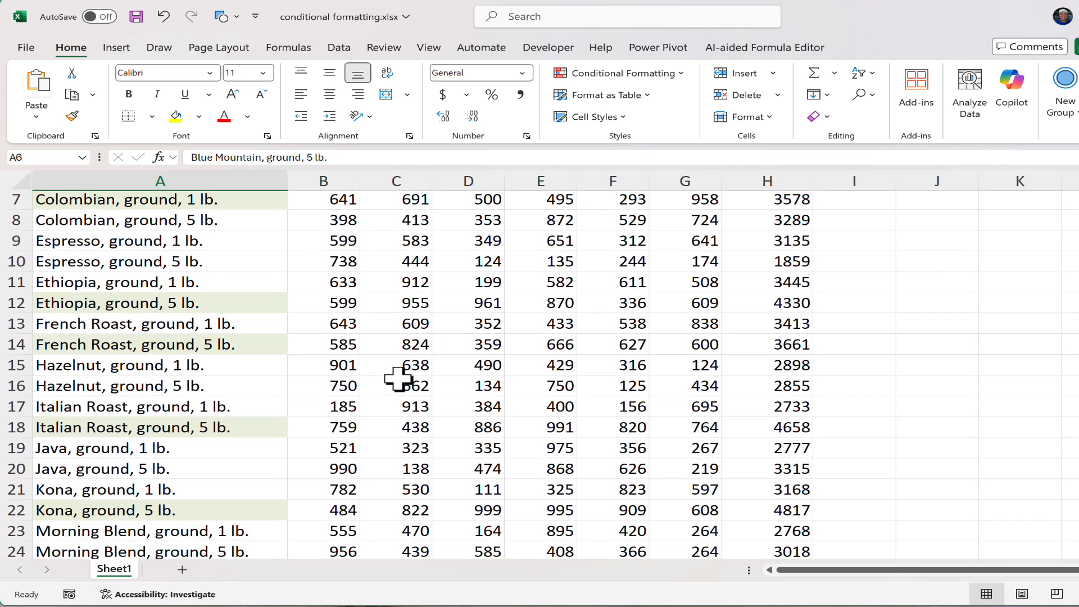
{"action": "left_click", "coordinate": [14, 344]}
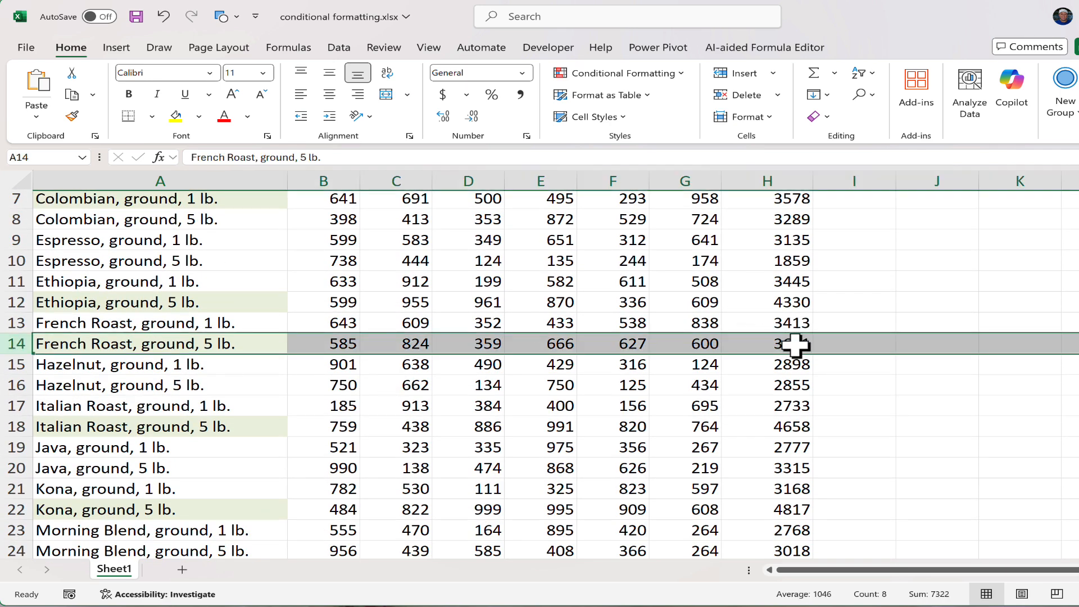
{"action": "left_click", "coordinate": [778, 345]}
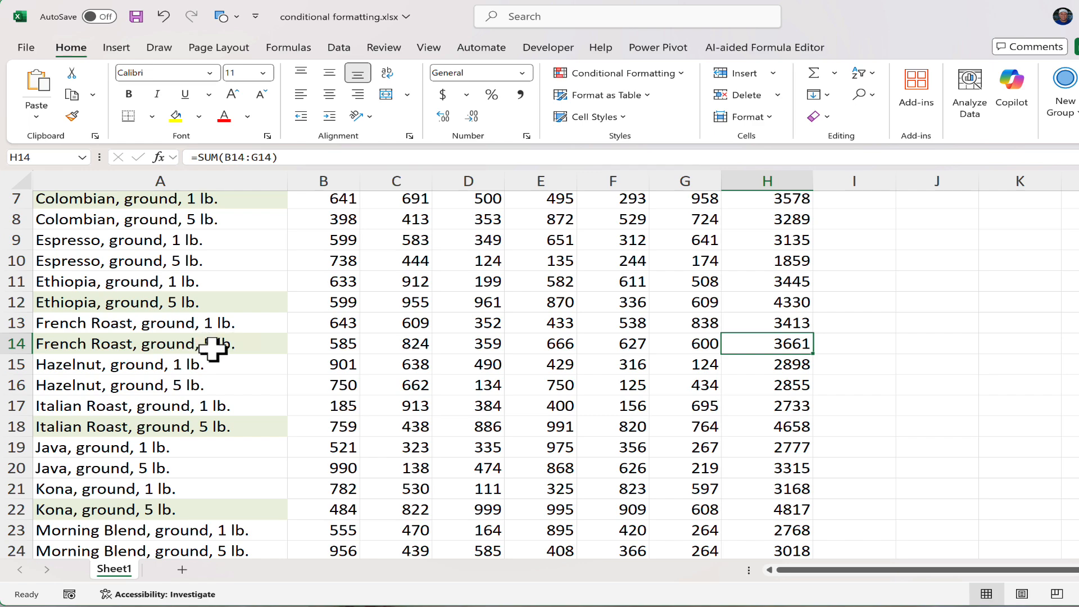
{"action": "scroll", "coordinate": [398, 414], "scroll_direction": "down", "scroll_amount": 3}
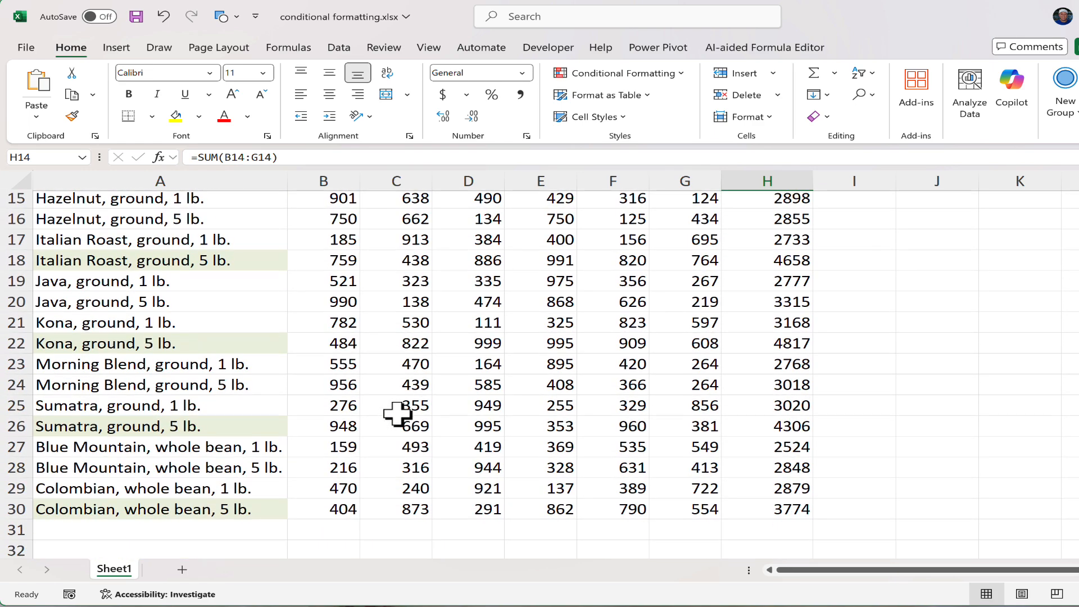
{"action": "scroll", "coordinate": [398, 415], "scroll_direction": "up", "scroll_amount": 5}
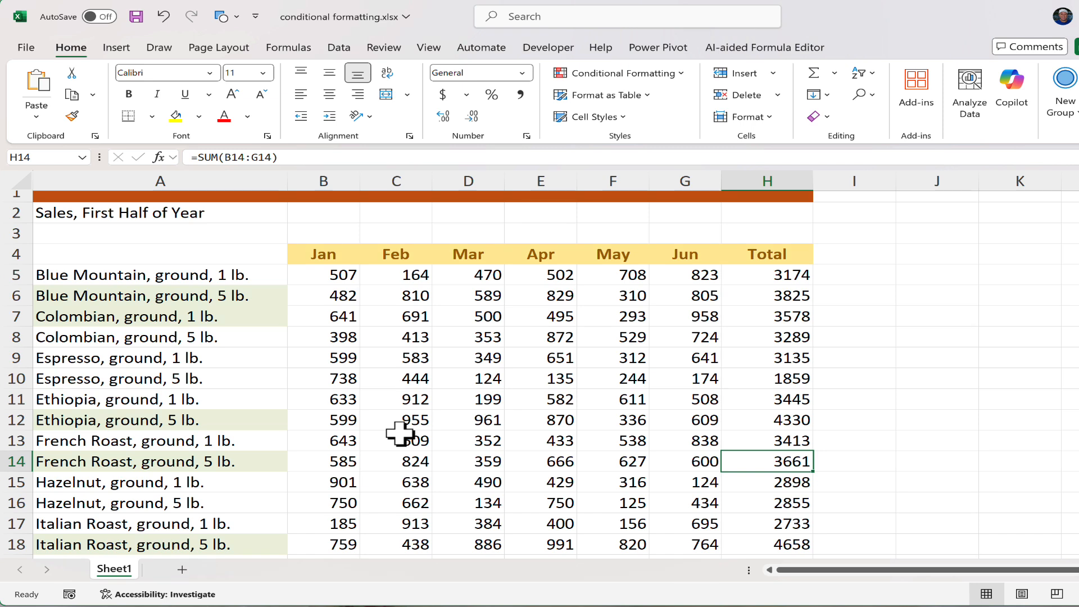
Clear the conditional formatting rules from the entire sheet
{"action": "left_click", "coordinate": [675, 73]}
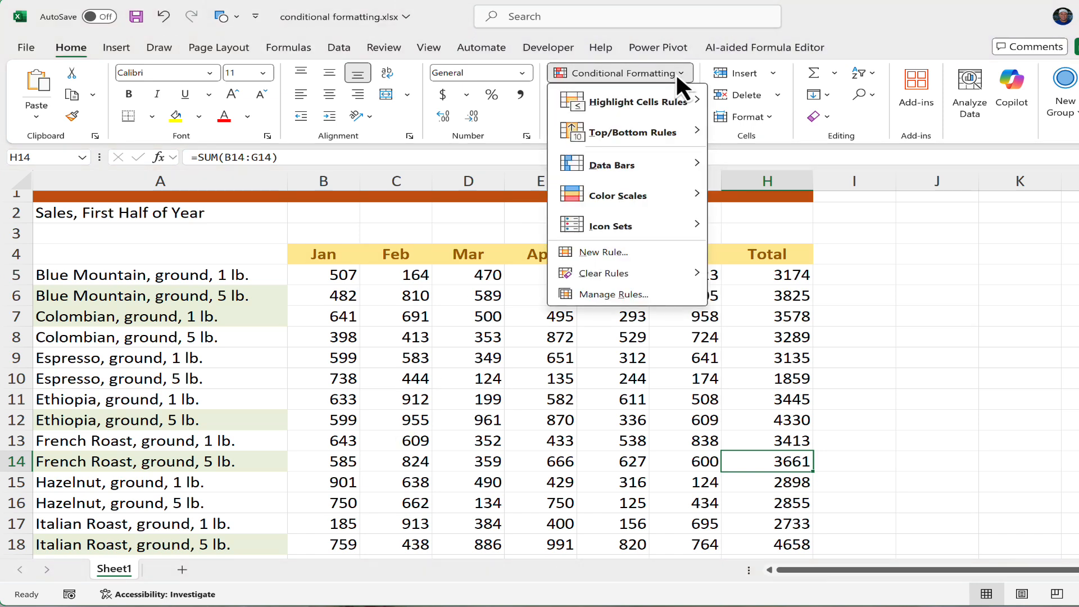
{"action": "mouse_move", "coordinate": [674, 271]}
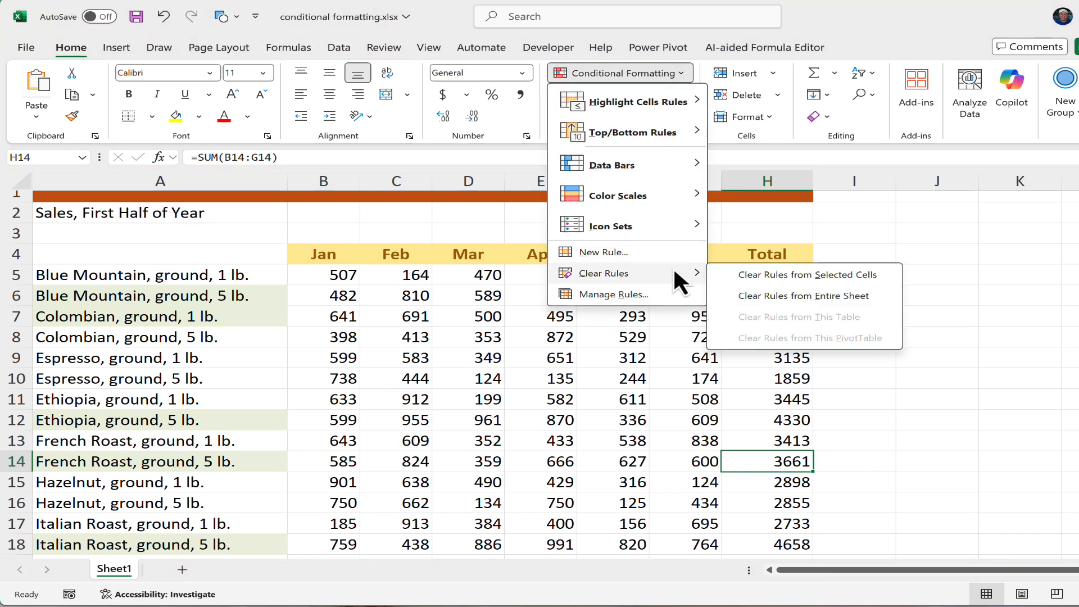
{"action": "left_click", "coordinate": [804, 295]}
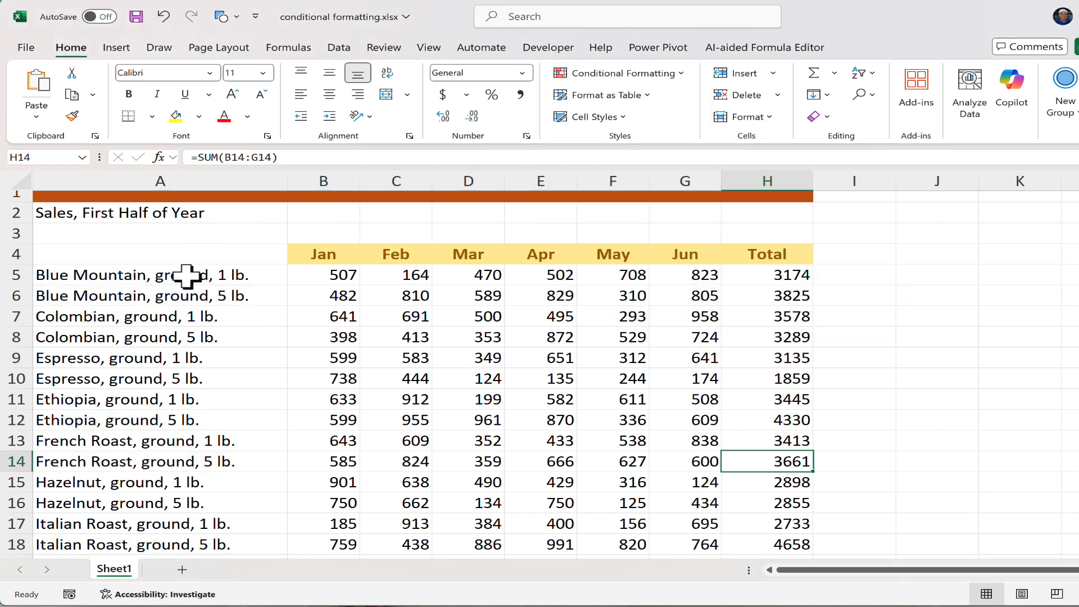
Select the full data rows A5:H30 and start a new conditional formatting rule that uses a formula to determine which cells to format
{"action": "left_click_drag", "start_coordinate": [186, 276], "coordinate": [754, 280]}
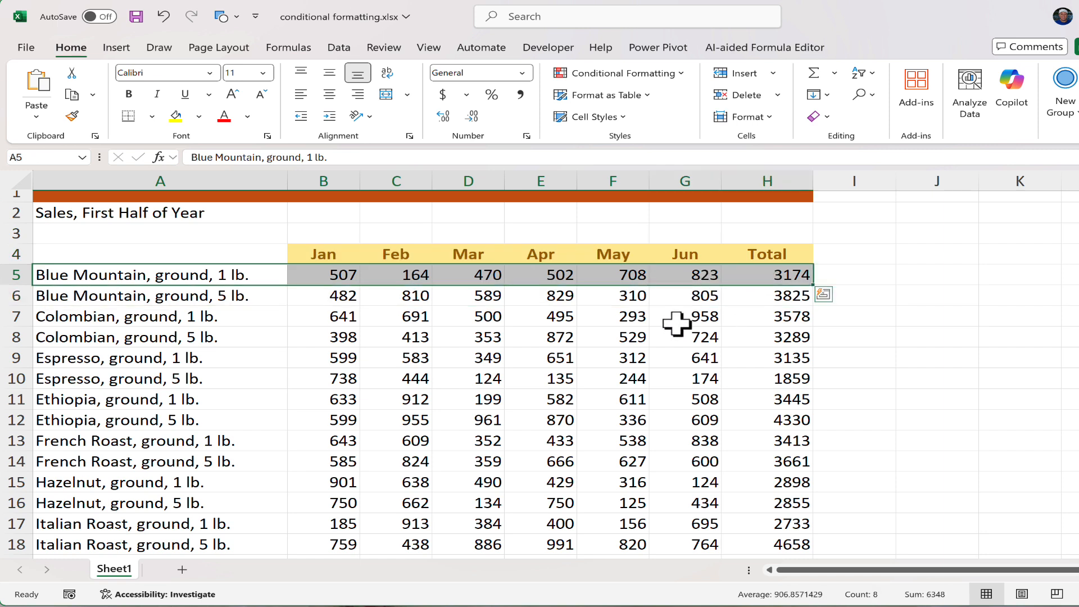
{"action": "left_click", "coordinate": [652, 339]}
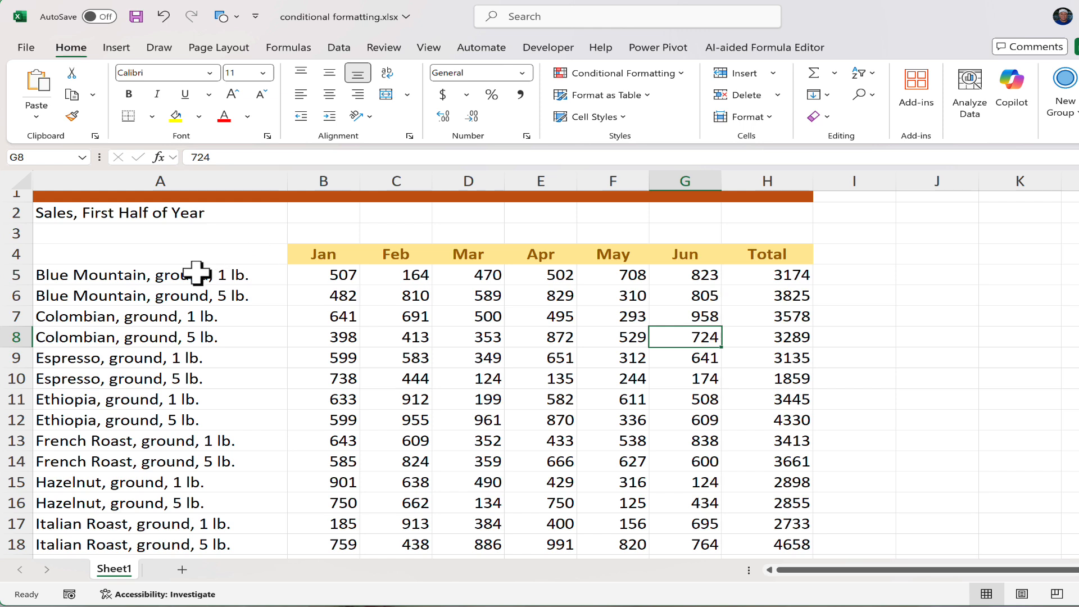
{"action": "left_click", "coordinate": [239, 285]}
{"action": "left_click_drag", "start_coordinate": [240, 285], "coordinate": [777, 505]}
{"action": "scroll", "coordinate": [745, 436], "scroll_direction": "up", "scroll_amount": 5}
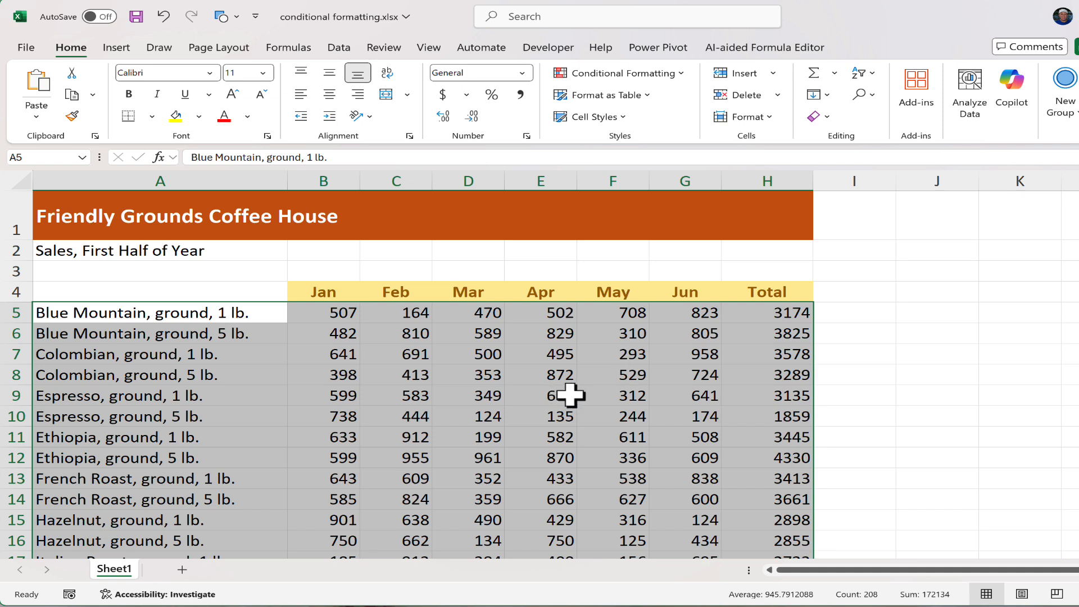
{"action": "left_click", "coordinate": [680, 72]}
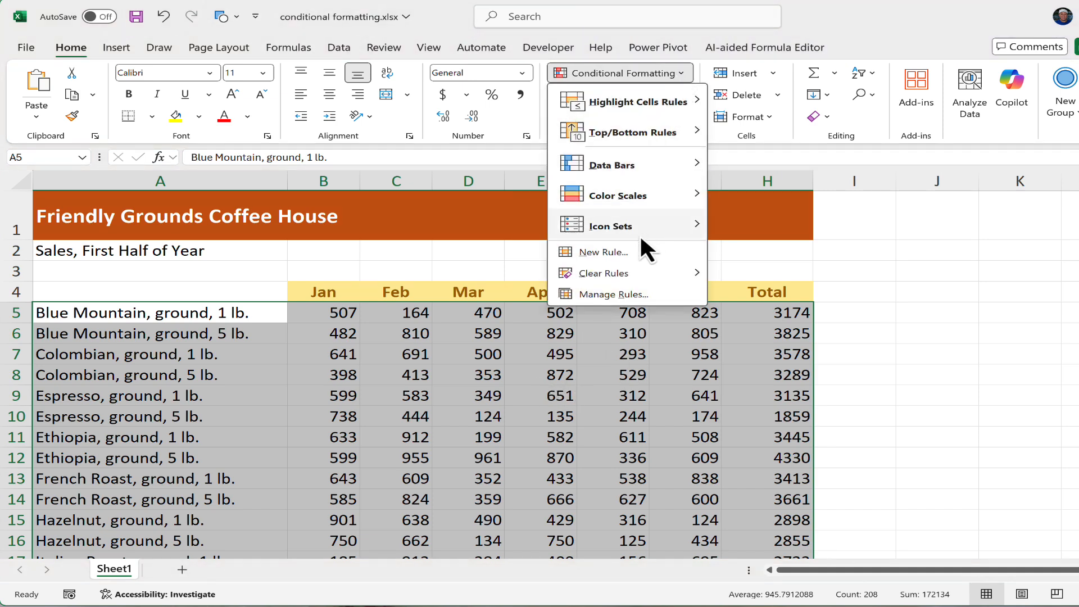
{"action": "left_click", "coordinate": [633, 253]}
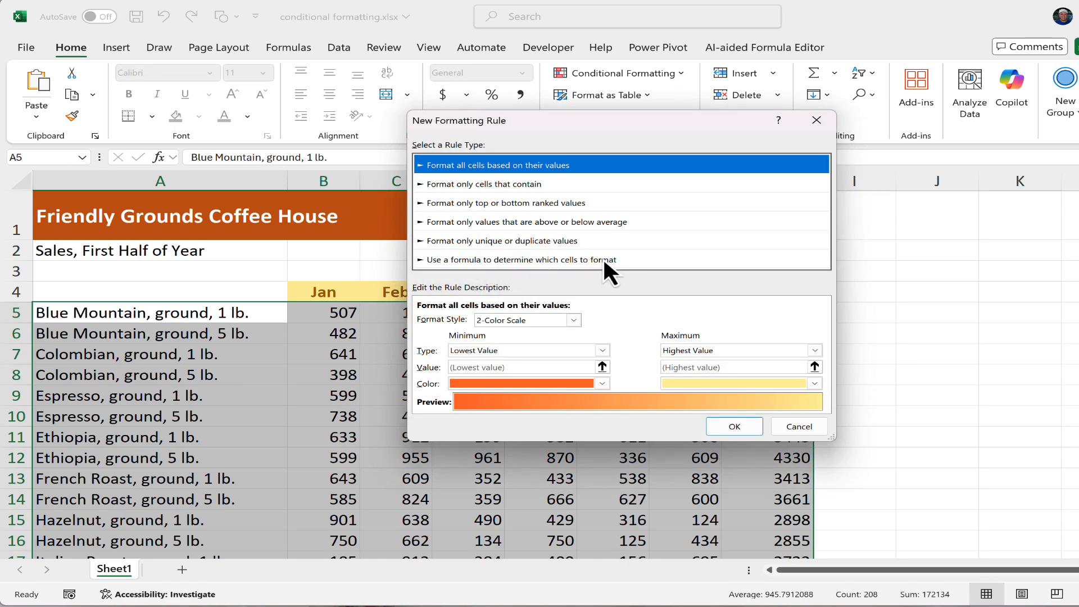
{"action": "left_click", "coordinate": [623, 259]}
Enter =$H5>=3500 as the new rule's formula, keeping column H absolute
{"action": "left_click", "coordinate": [458, 319]}
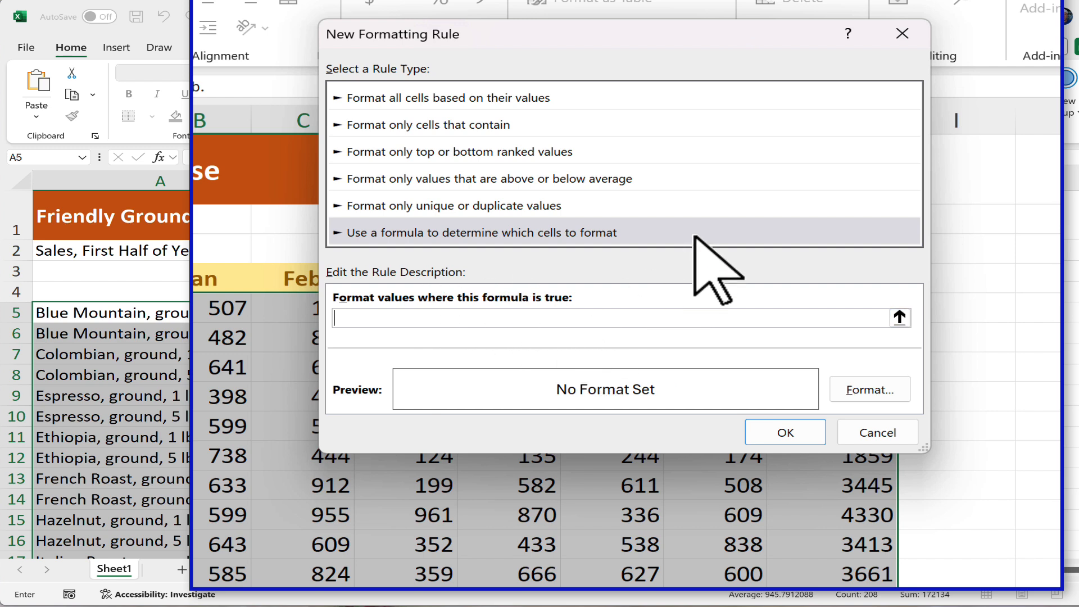
{"action": "type", "text": "="}
{"action": "type", "text": "$H5>=3500"}
Give the rule the lightest green fill and apply it to the selected data rows
{"action": "left_click", "coordinate": [893, 388]}
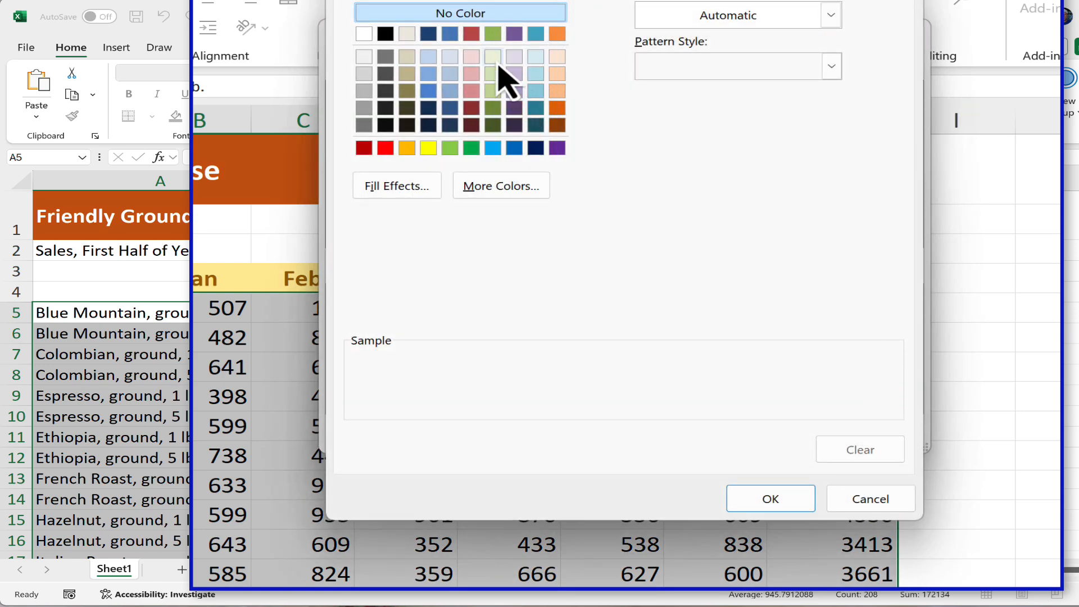
{"action": "left_click", "coordinate": [493, 58]}
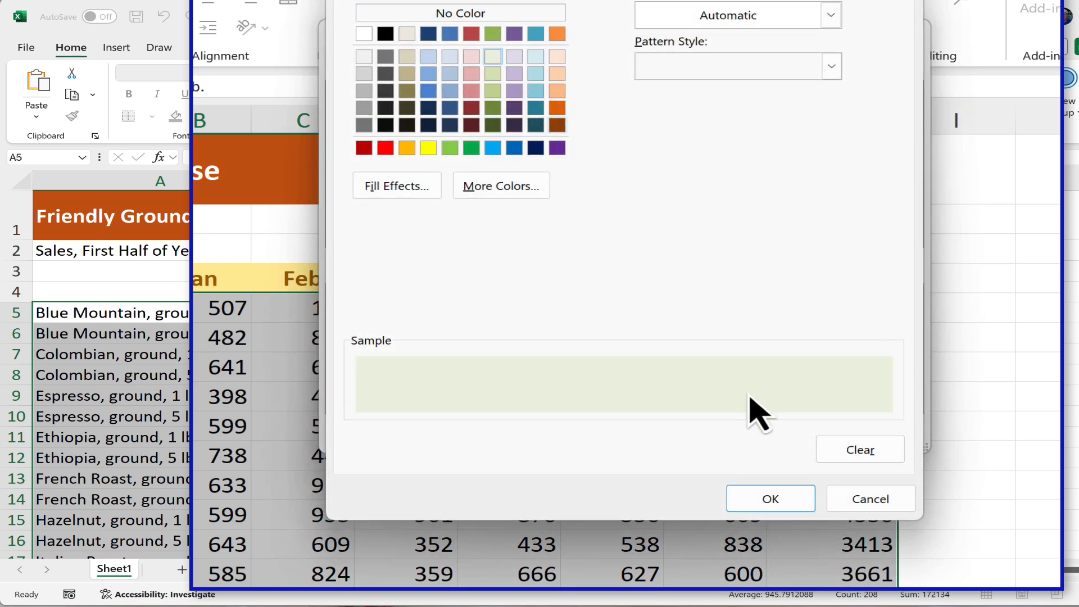
{"action": "left_click", "coordinate": [784, 495]}
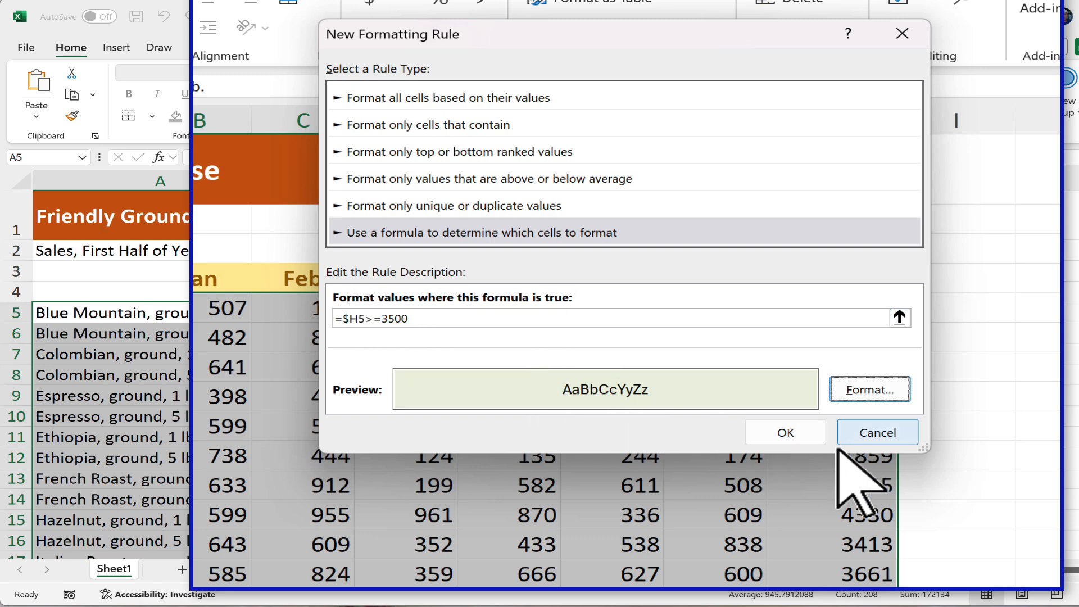
{"action": "left_click", "coordinate": [796, 434]}
{"action": "left_click", "coordinate": [671, 404]}
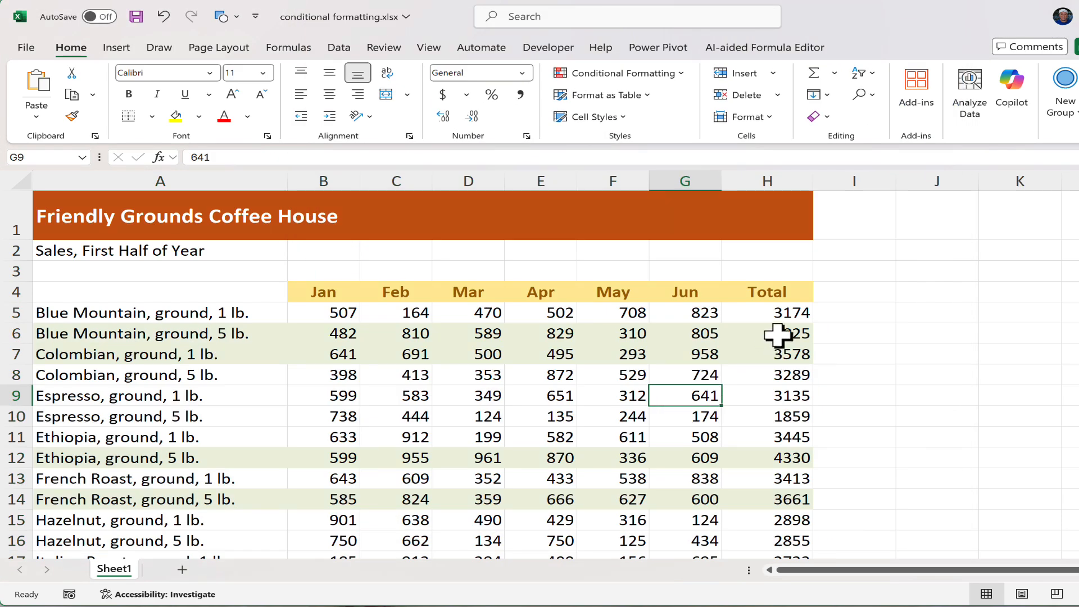
Examine which entire rows are highlighted down to row 30 and compare them with their figures in the Total column
{"action": "left_click_drag", "start_coordinate": [773, 336], "coordinate": [777, 352]}
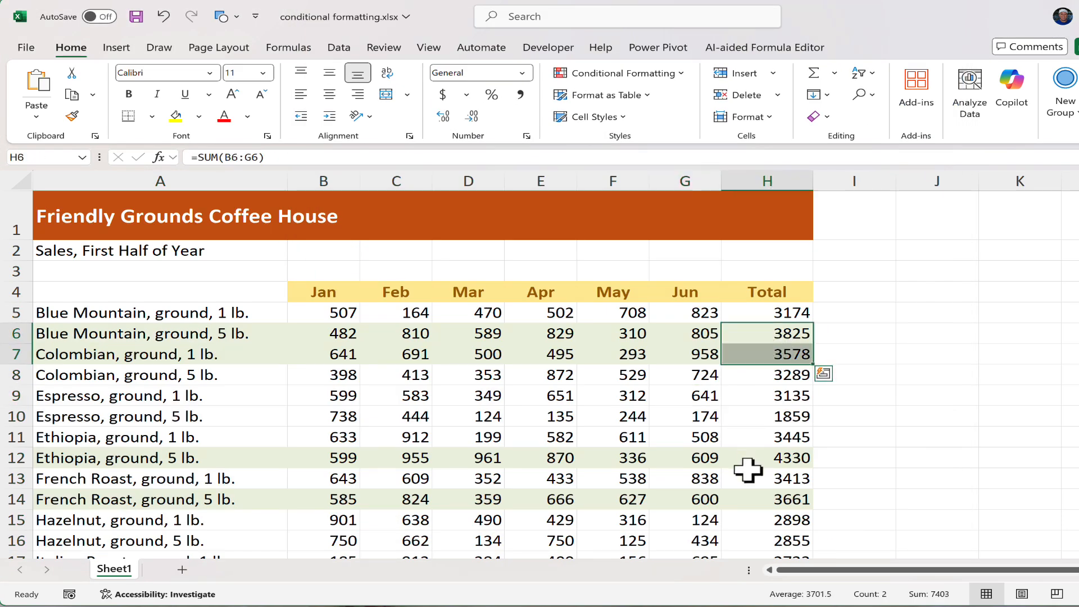
{"action": "left_click", "coordinate": [771, 458]}
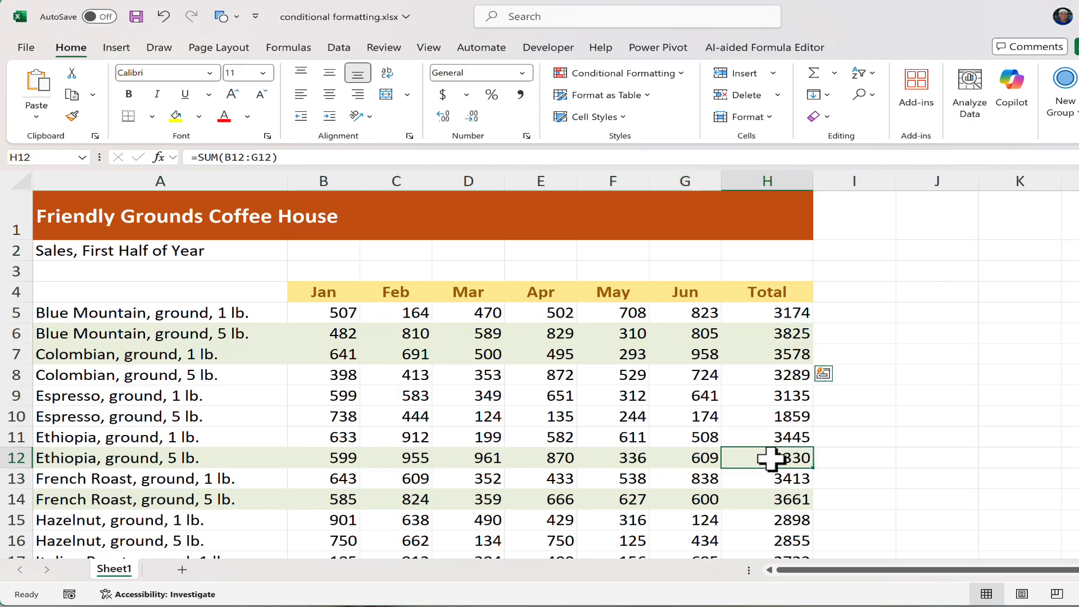
{"action": "left_click", "coordinate": [767, 498]}
{"action": "scroll", "coordinate": [690, 448], "scroll_direction": "down", "scroll_amount": 4}
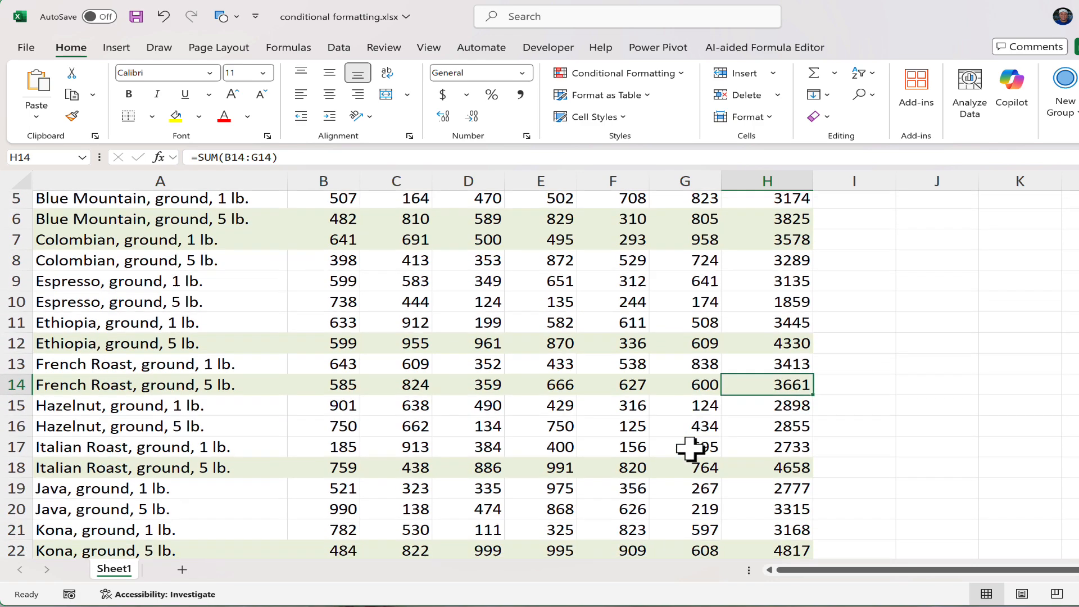
{"action": "scroll", "coordinate": [690, 448], "scroll_direction": "down", "scroll_amount": 2}
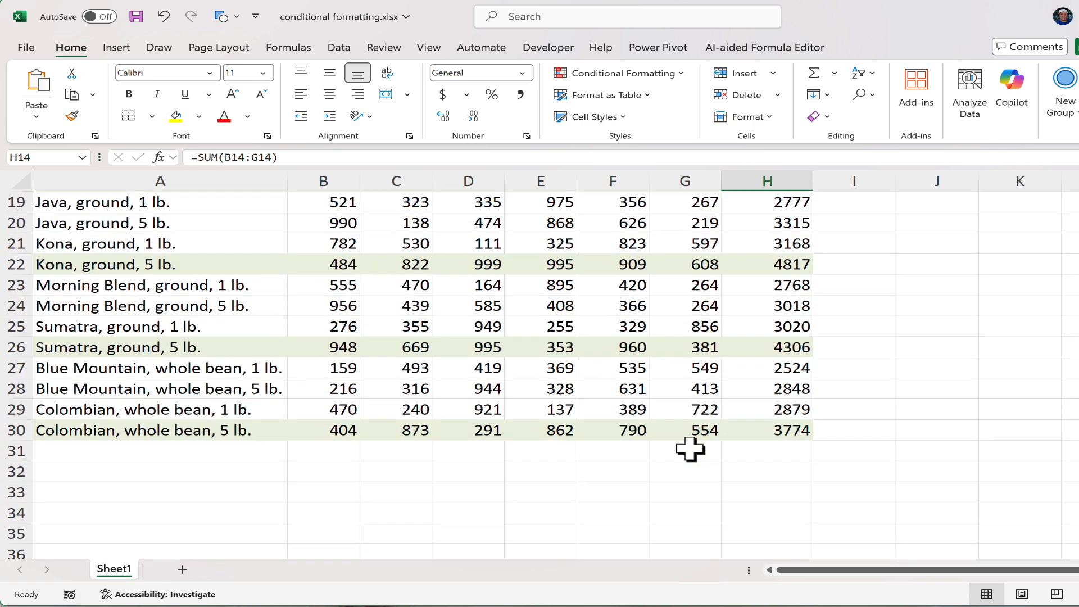
{"action": "scroll", "coordinate": [691, 448], "scroll_direction": "up", "scroll_amount": 6}
{"action": "left_click", "coordinate": [622, 397]}
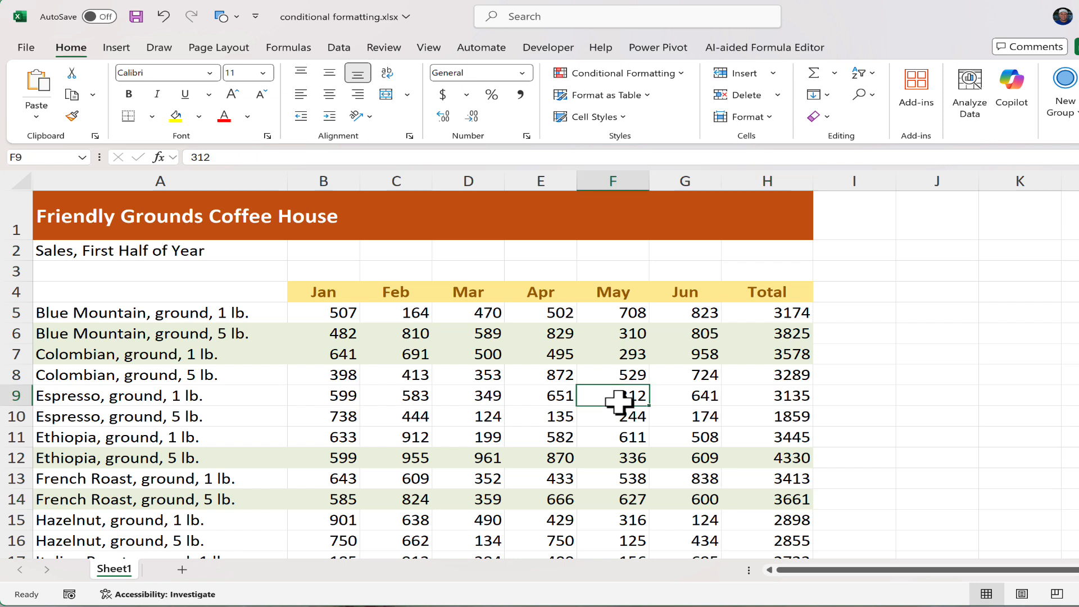